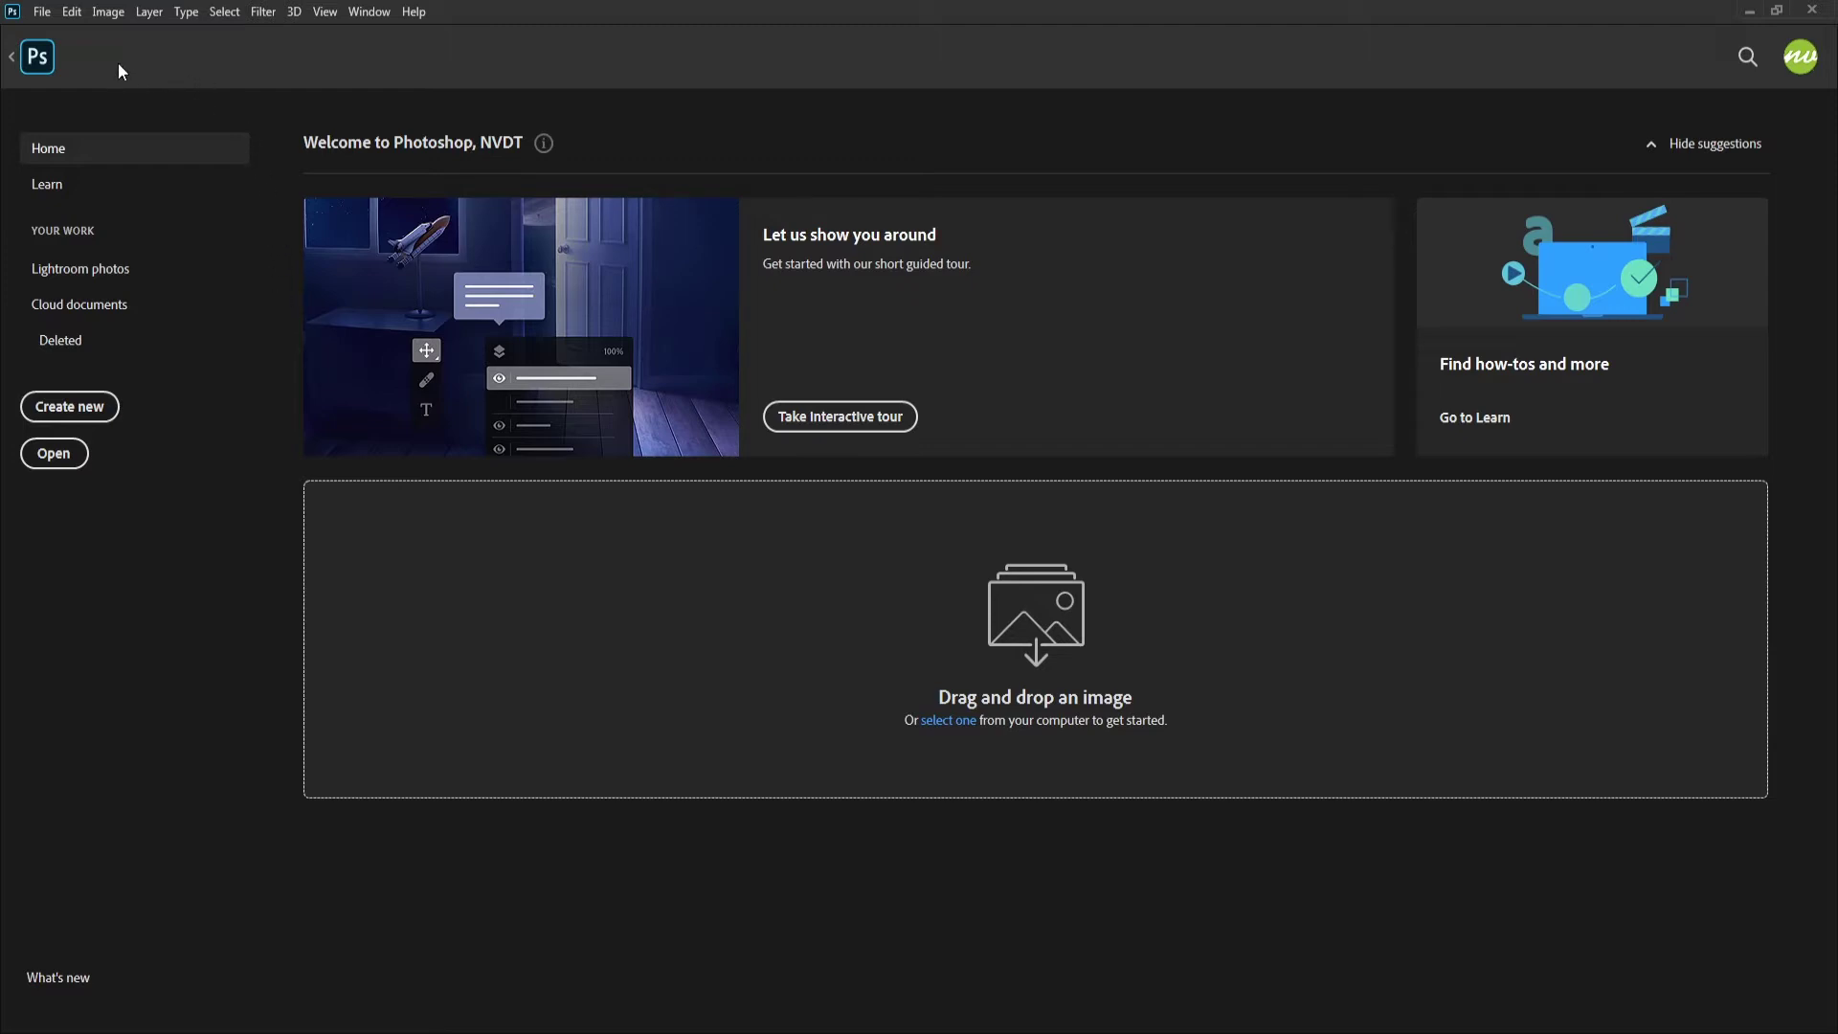
Step: Copy the Beautiful Abkhaziya photo into the Native Plants document as a new layer using the Move tool
click(39, 58)
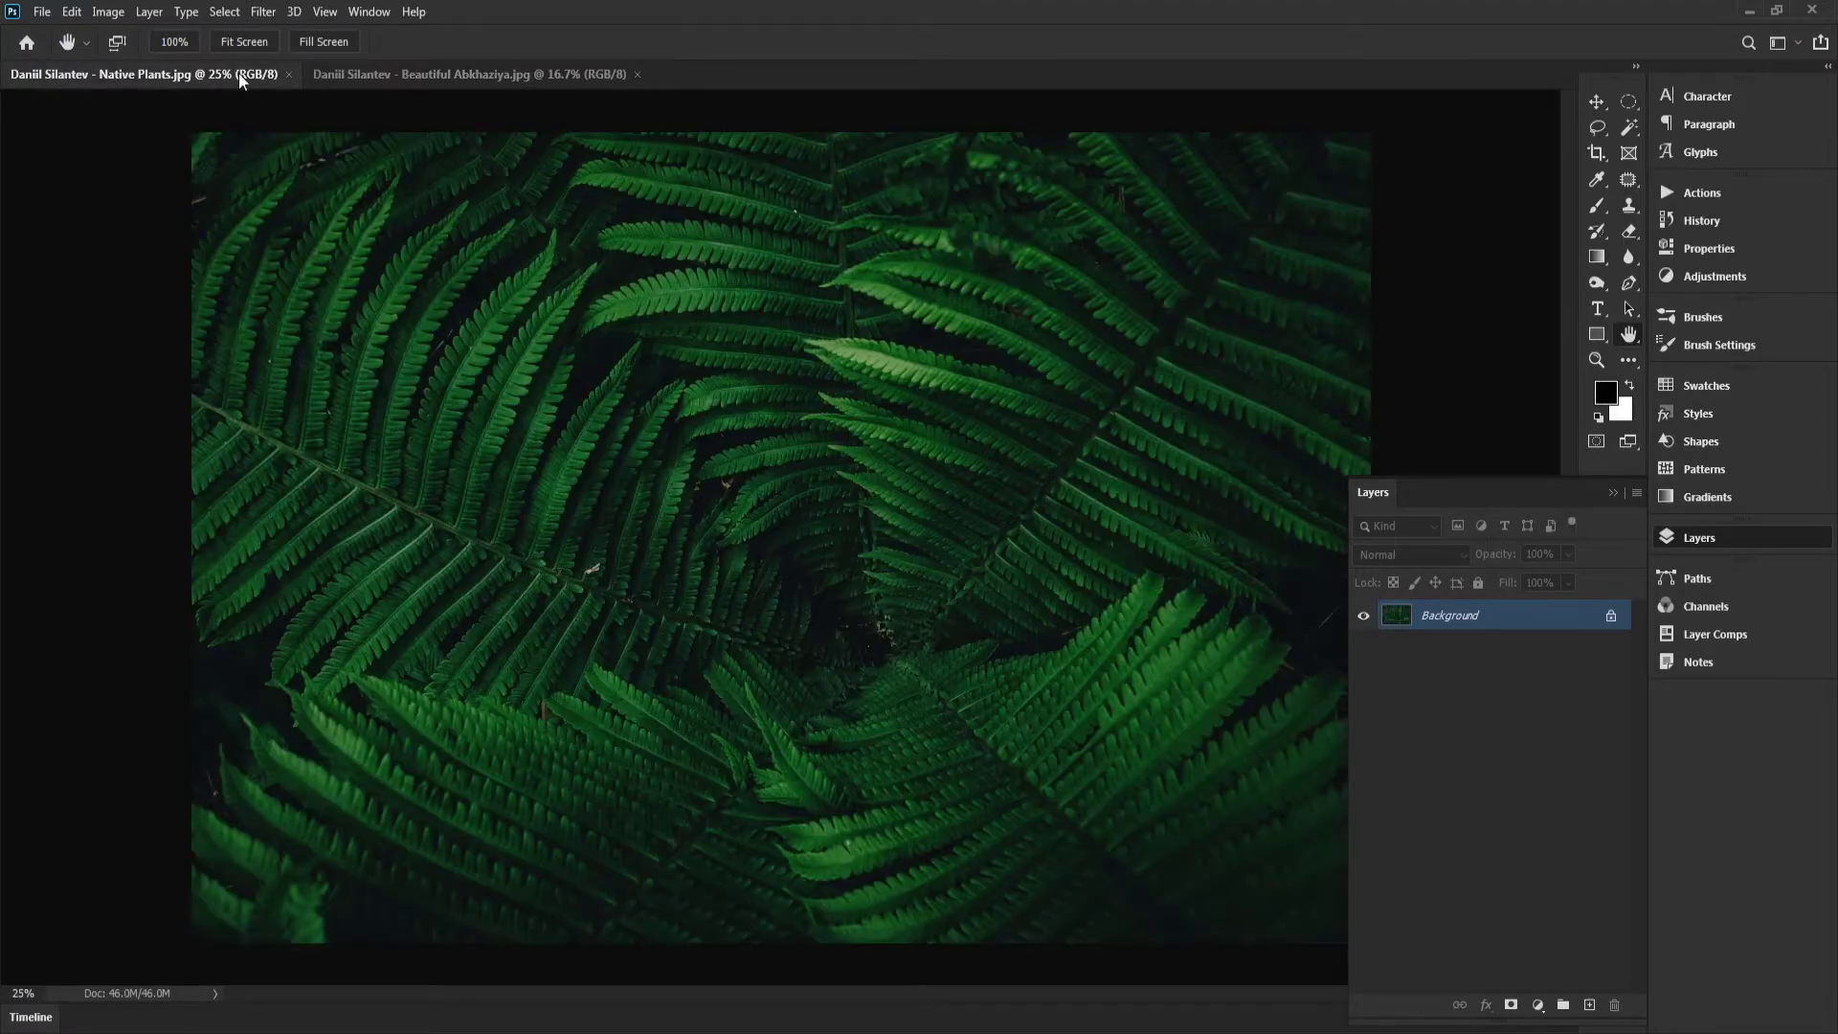
click(240, 76)
click(492, 75)
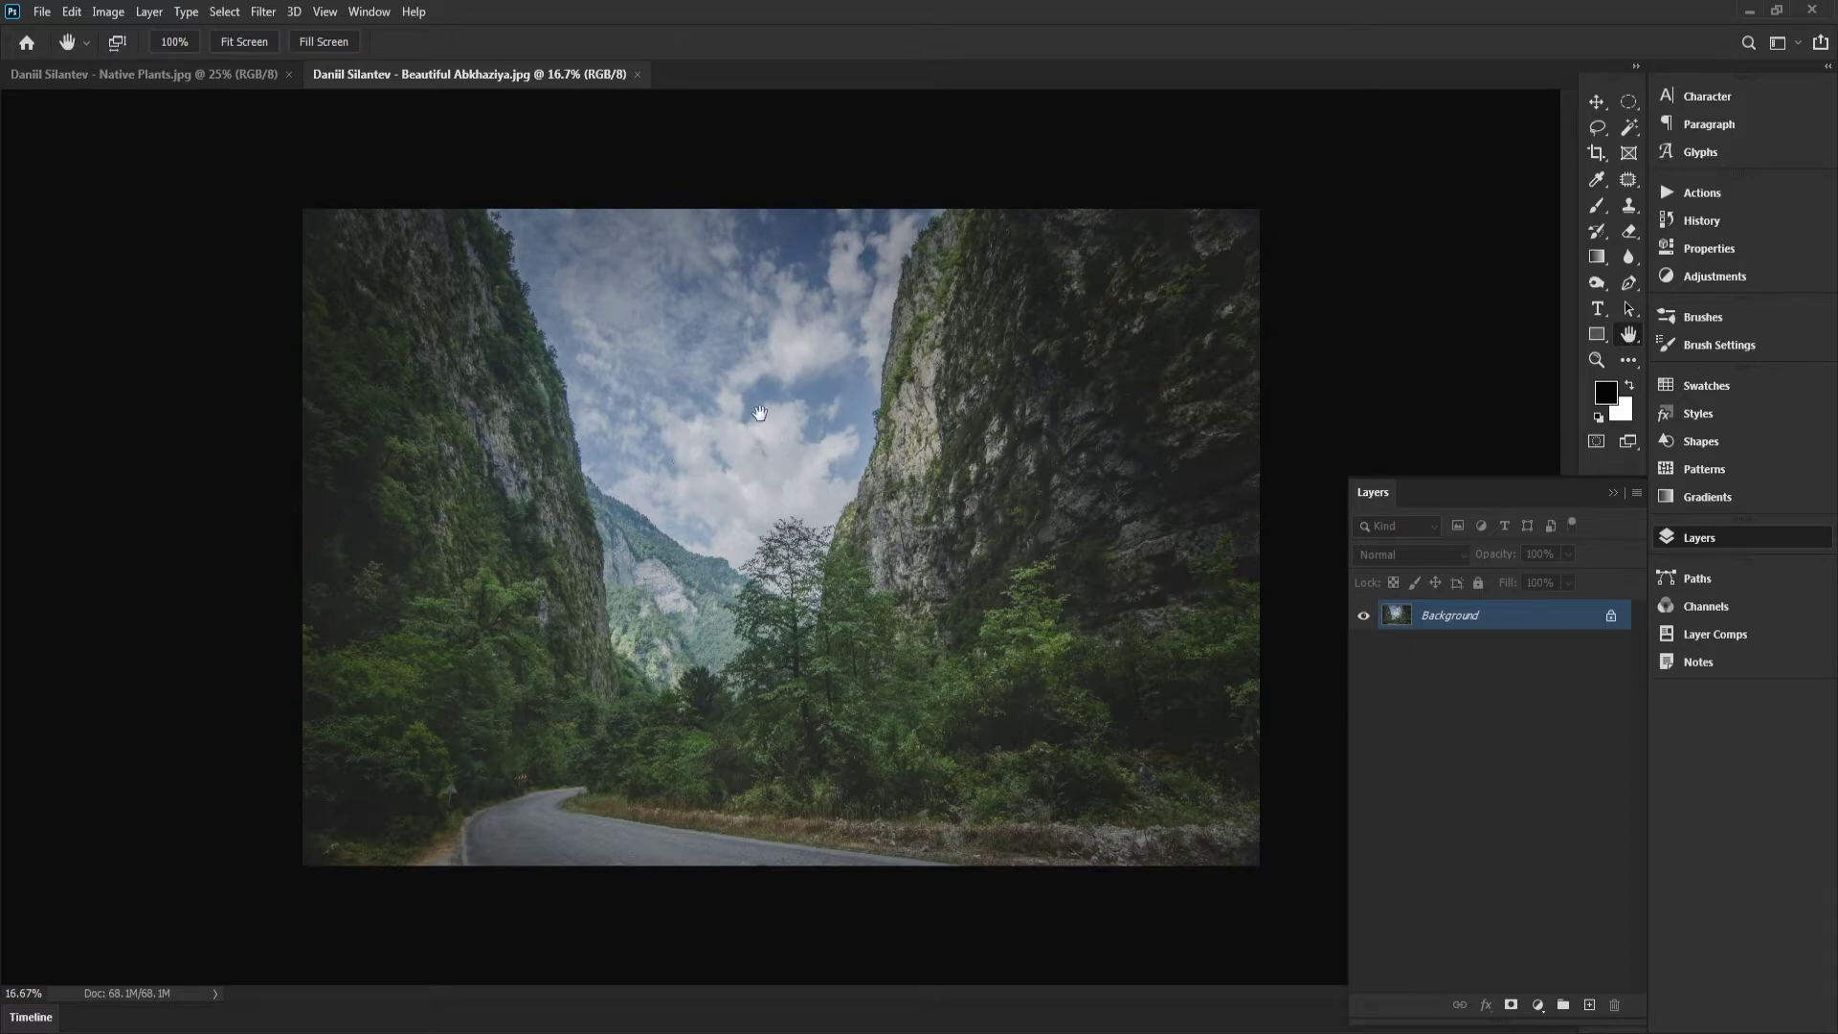
click(257, 78)
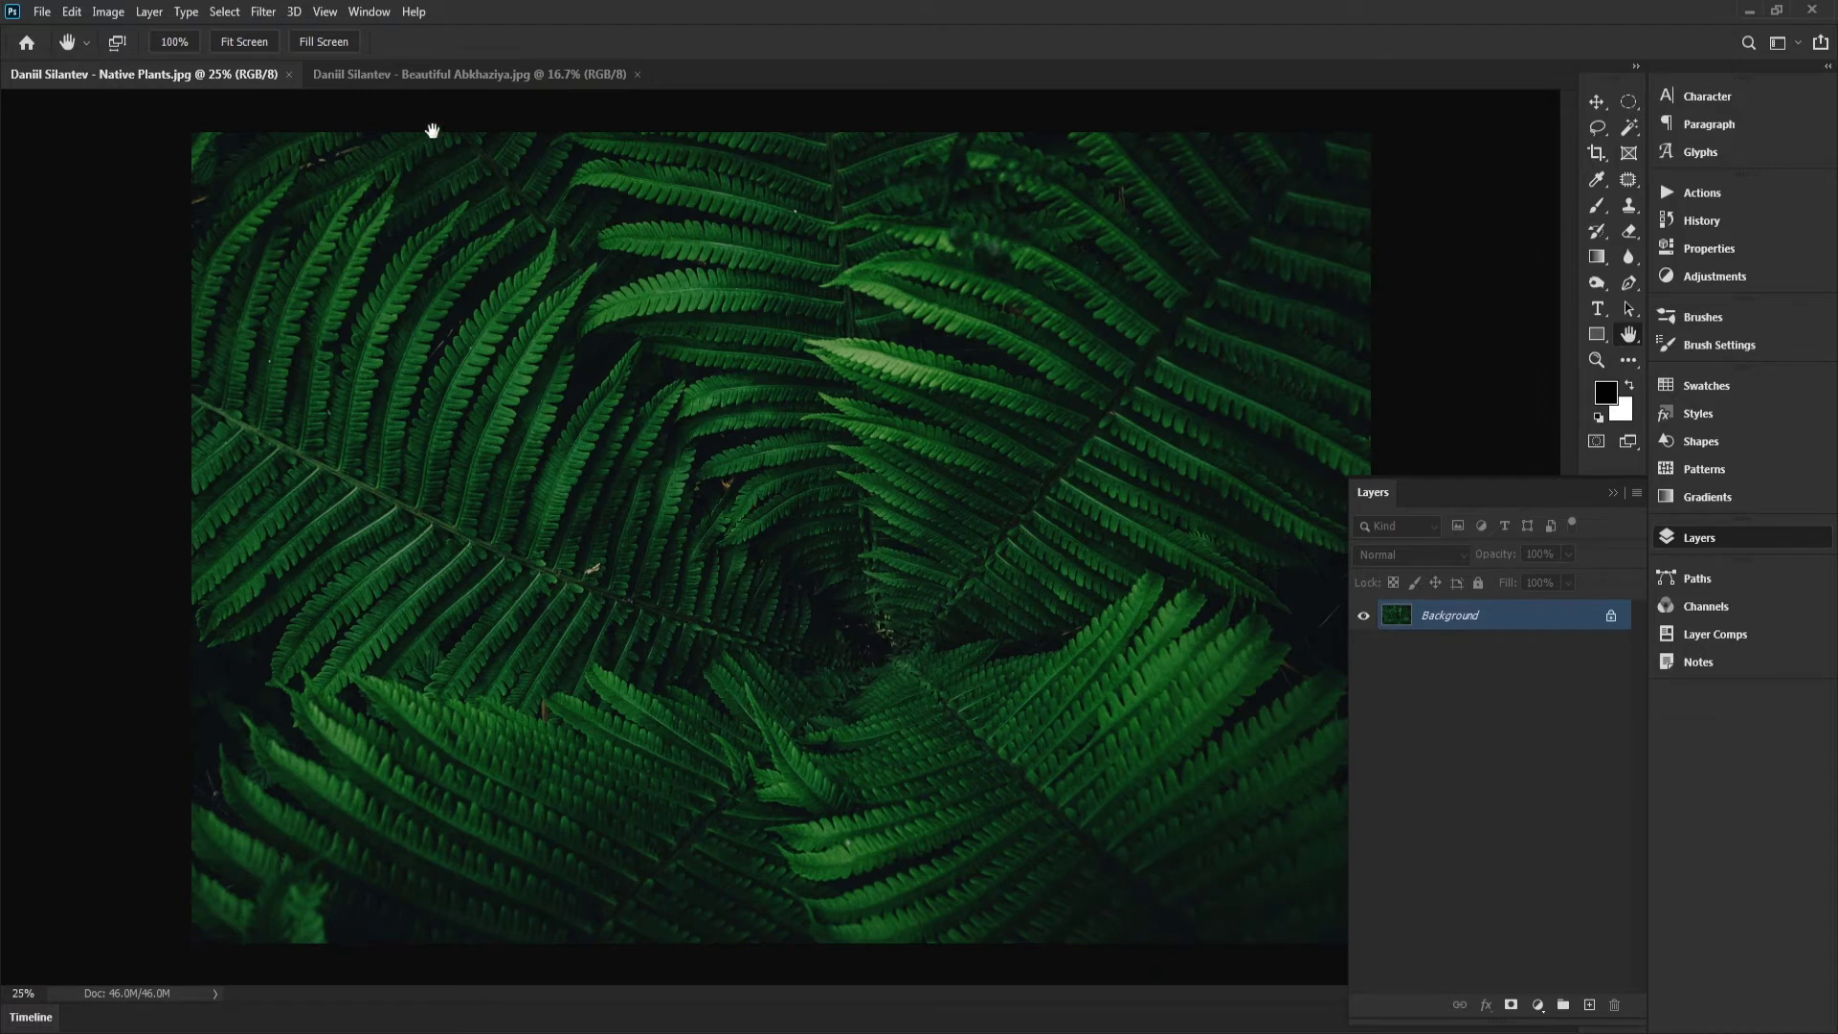
click(408, 85)
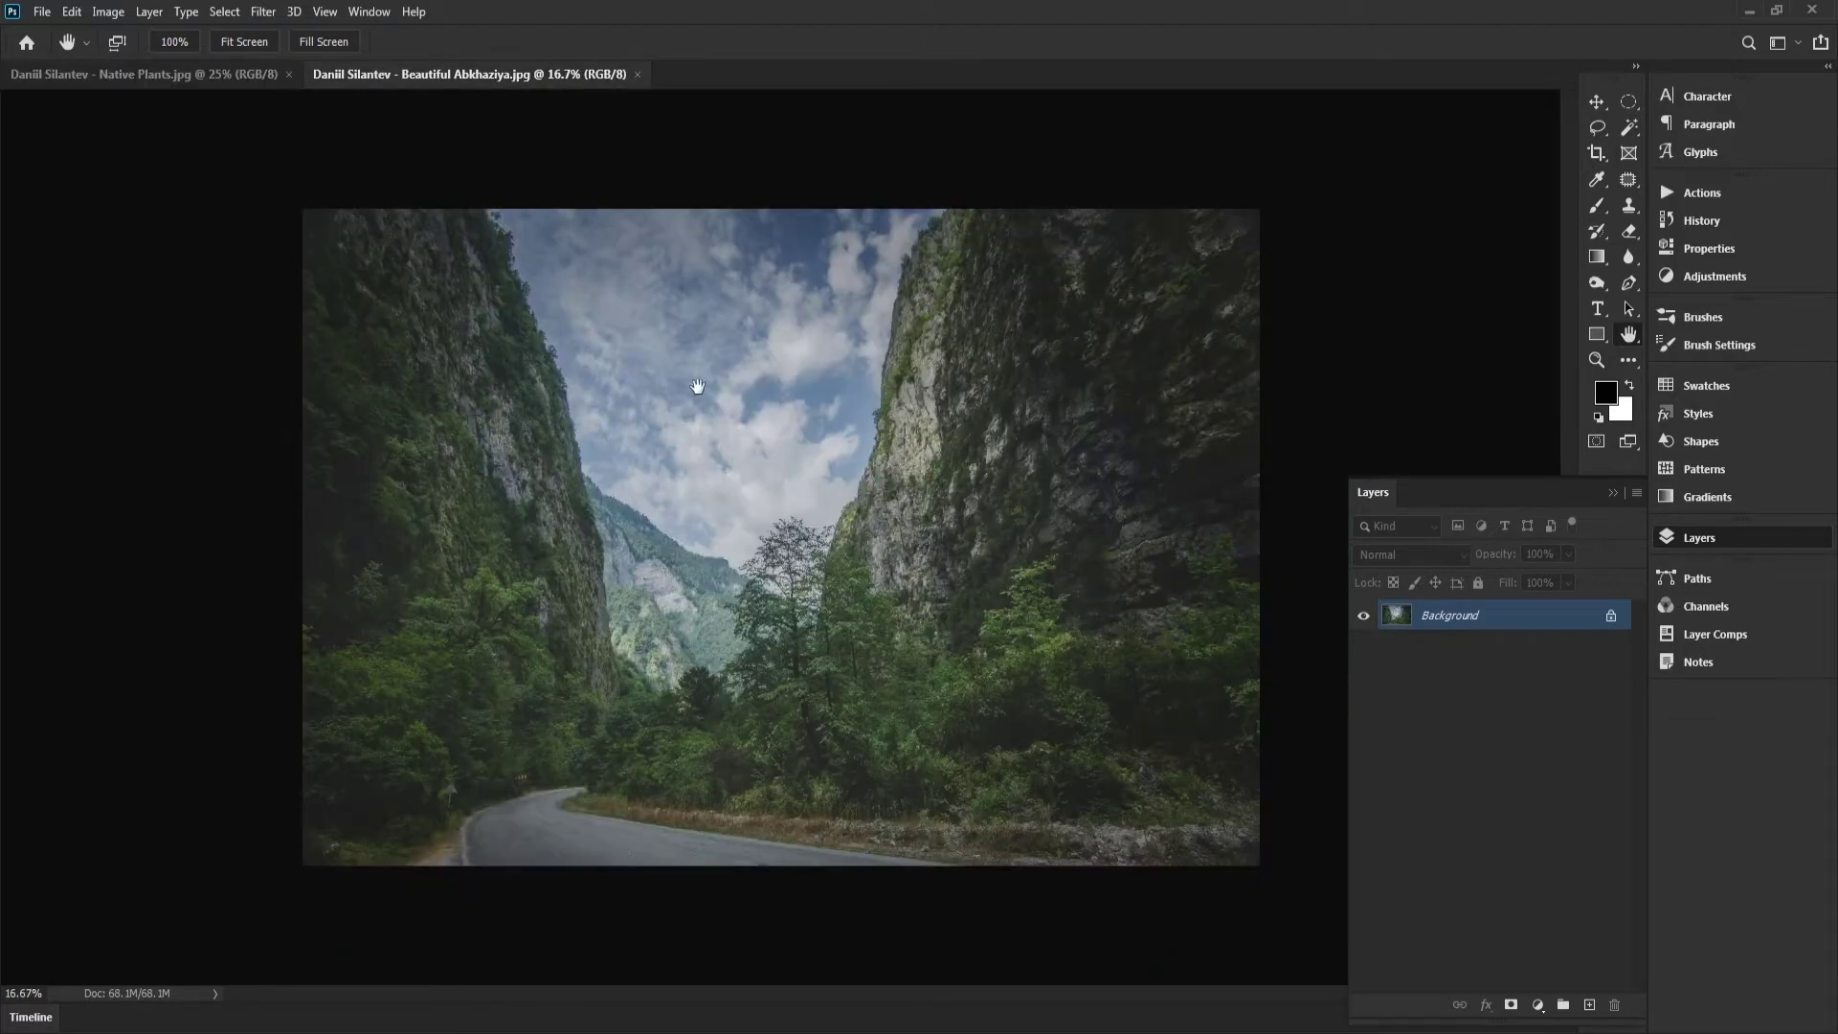
key(v)
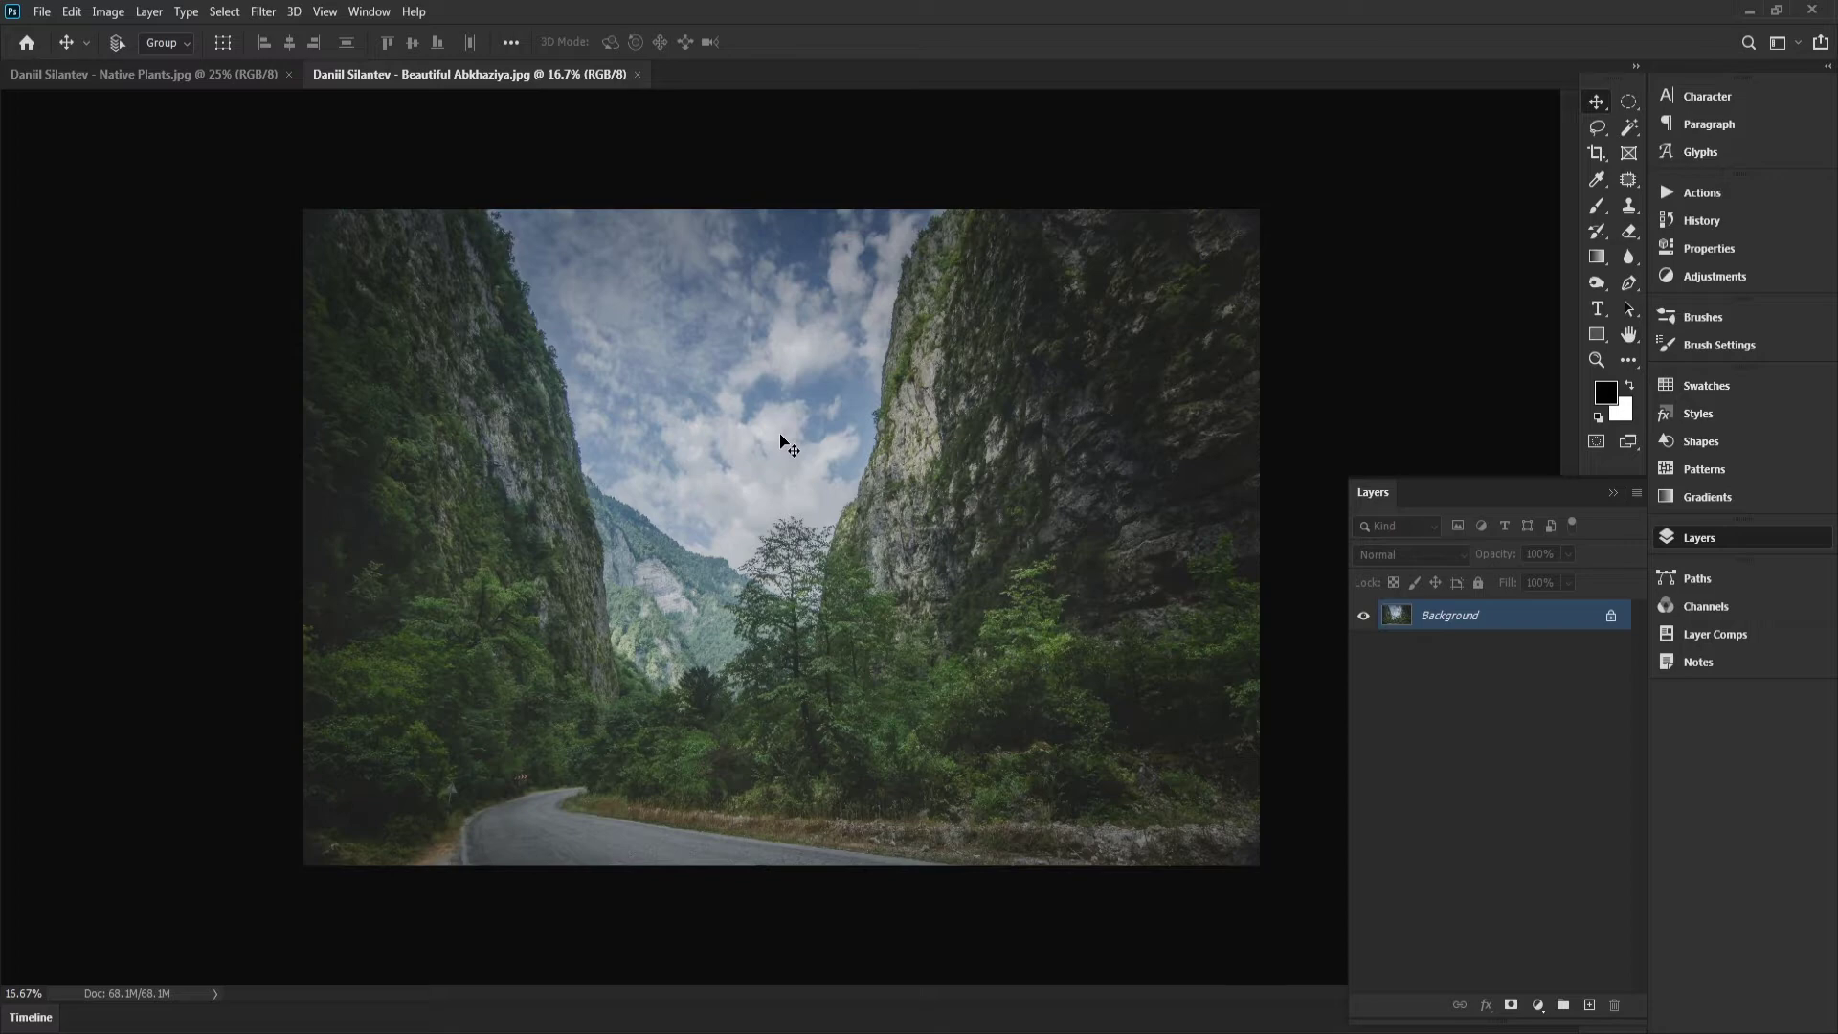
drag(791, 450, 789, 529)
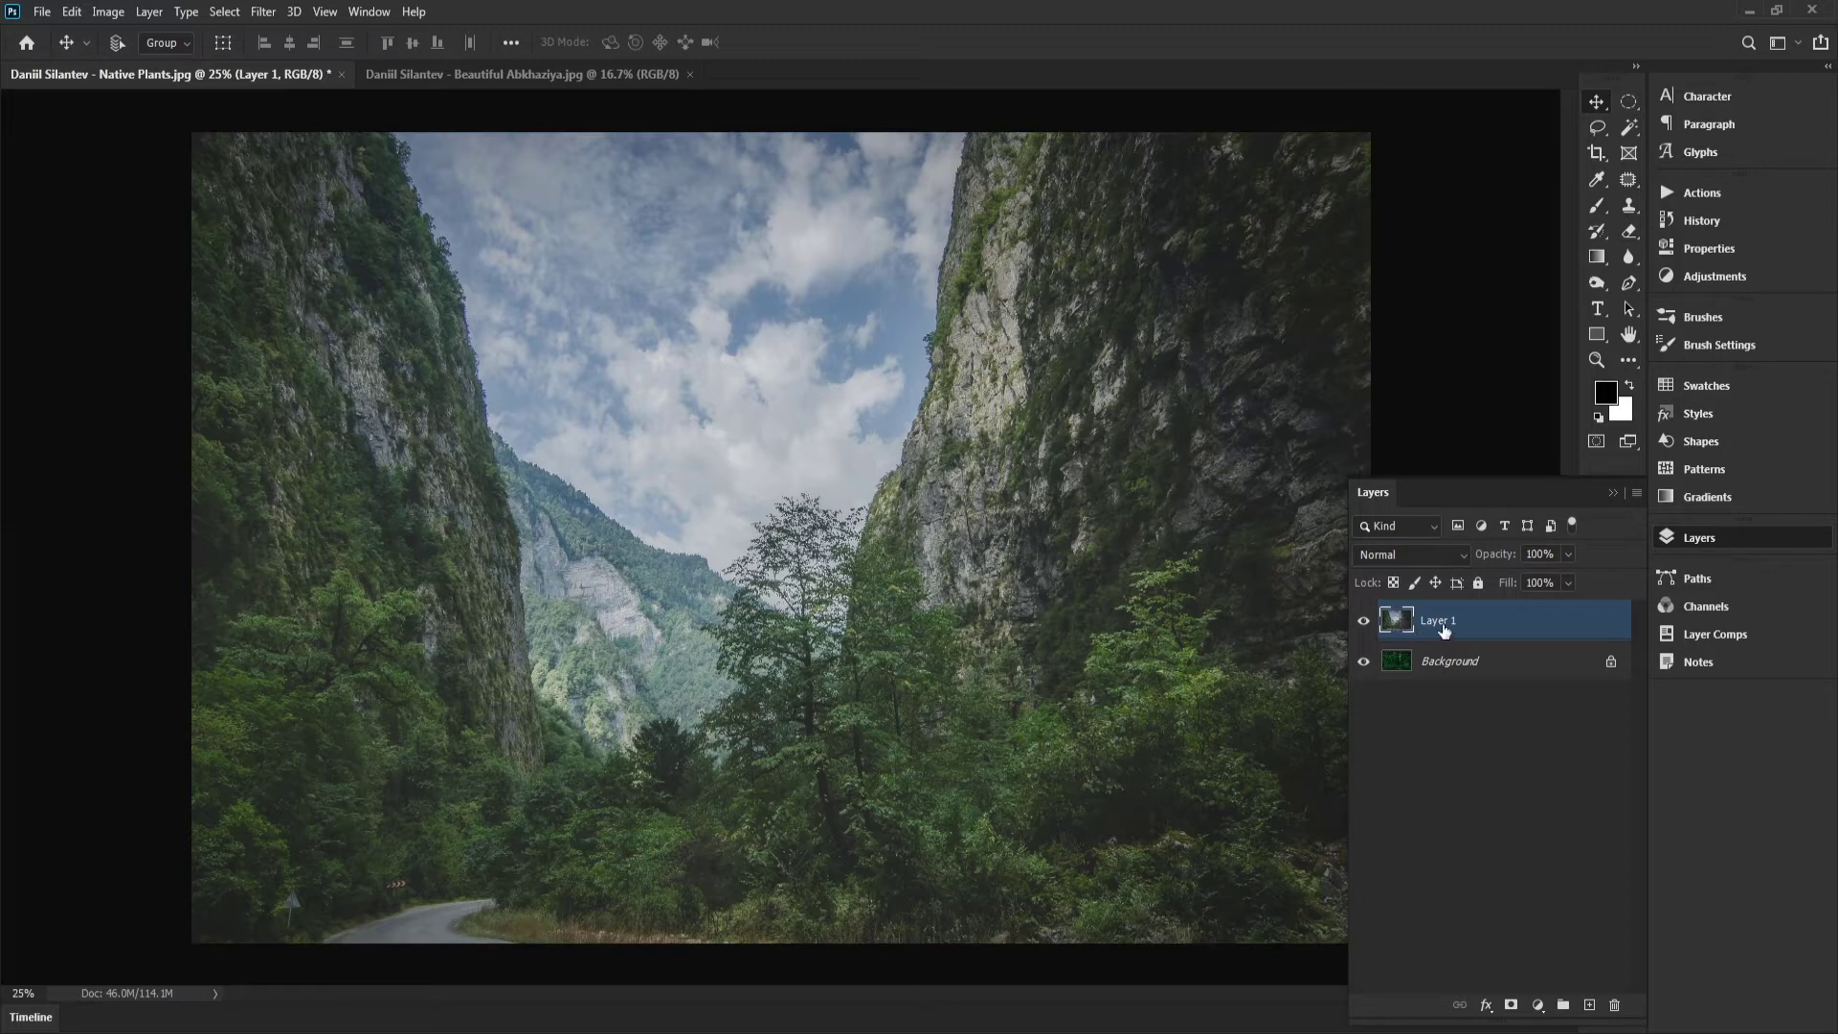
Step: Rename the mountain road photo layer as Photo and convert it to a smart object
double_click(1446, 623)
text(Photo)
key(Return)
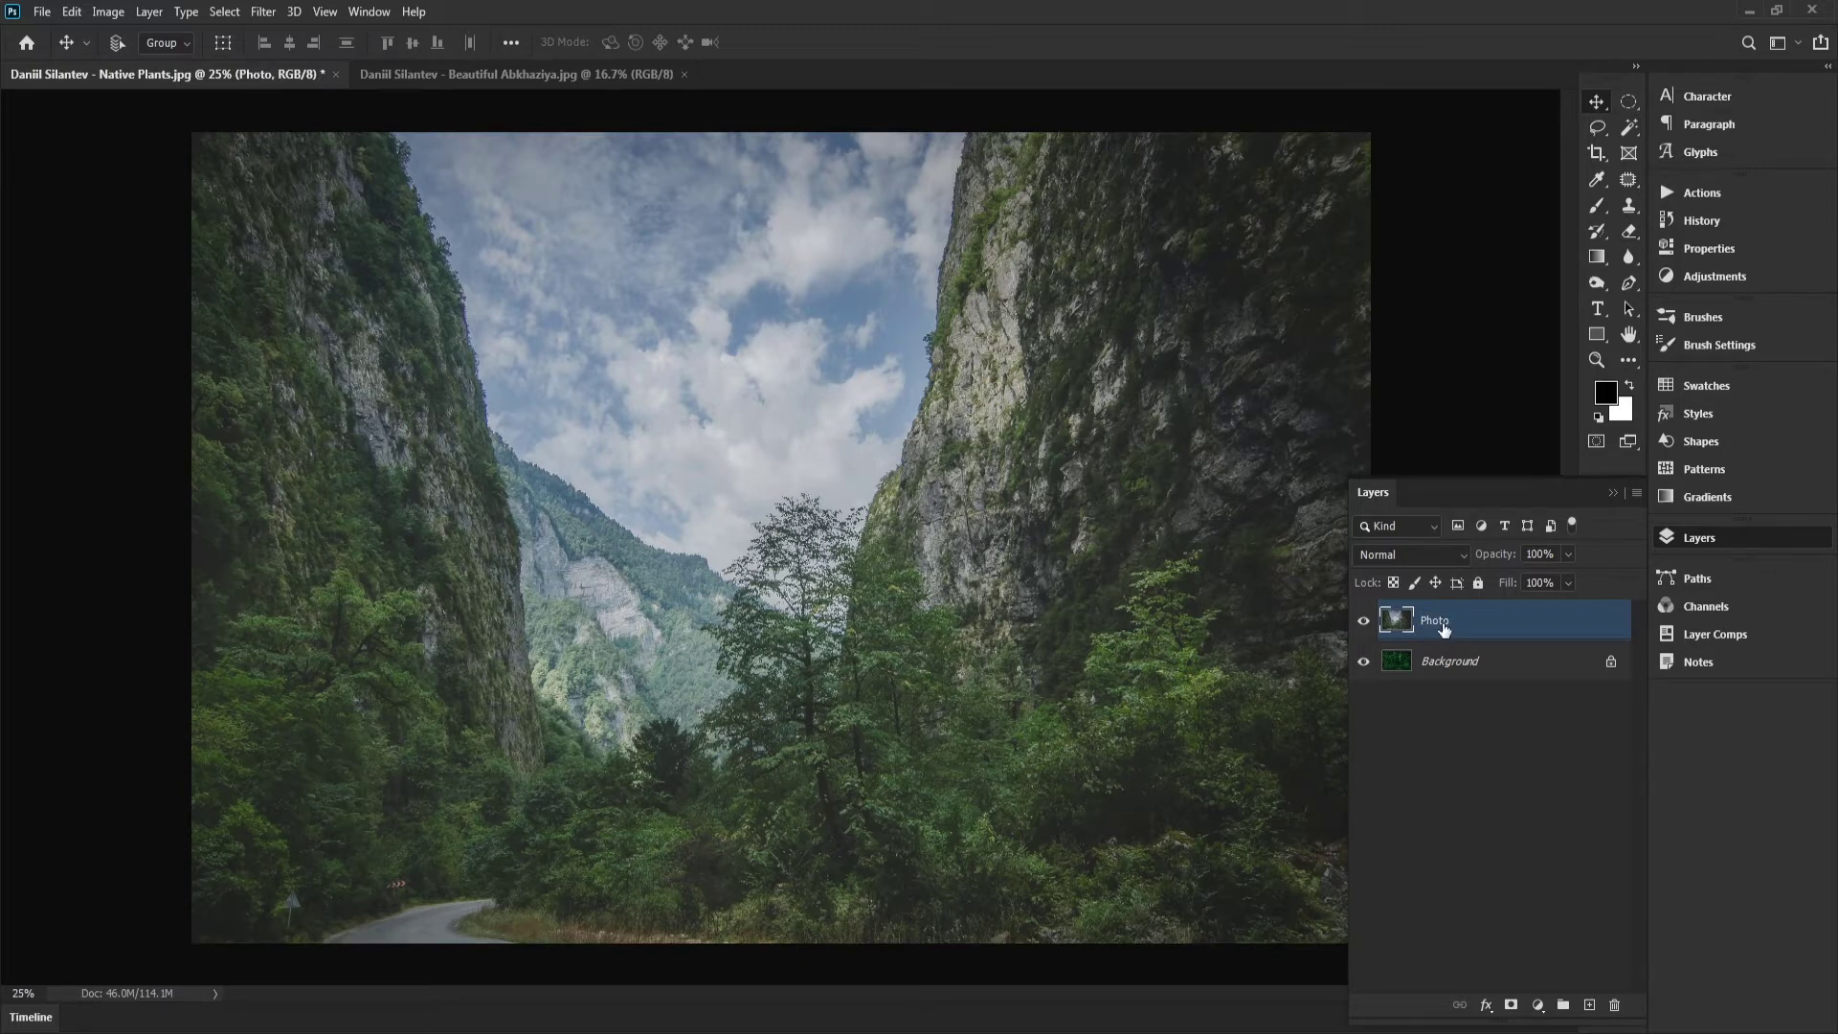
right_click(1446, 627)
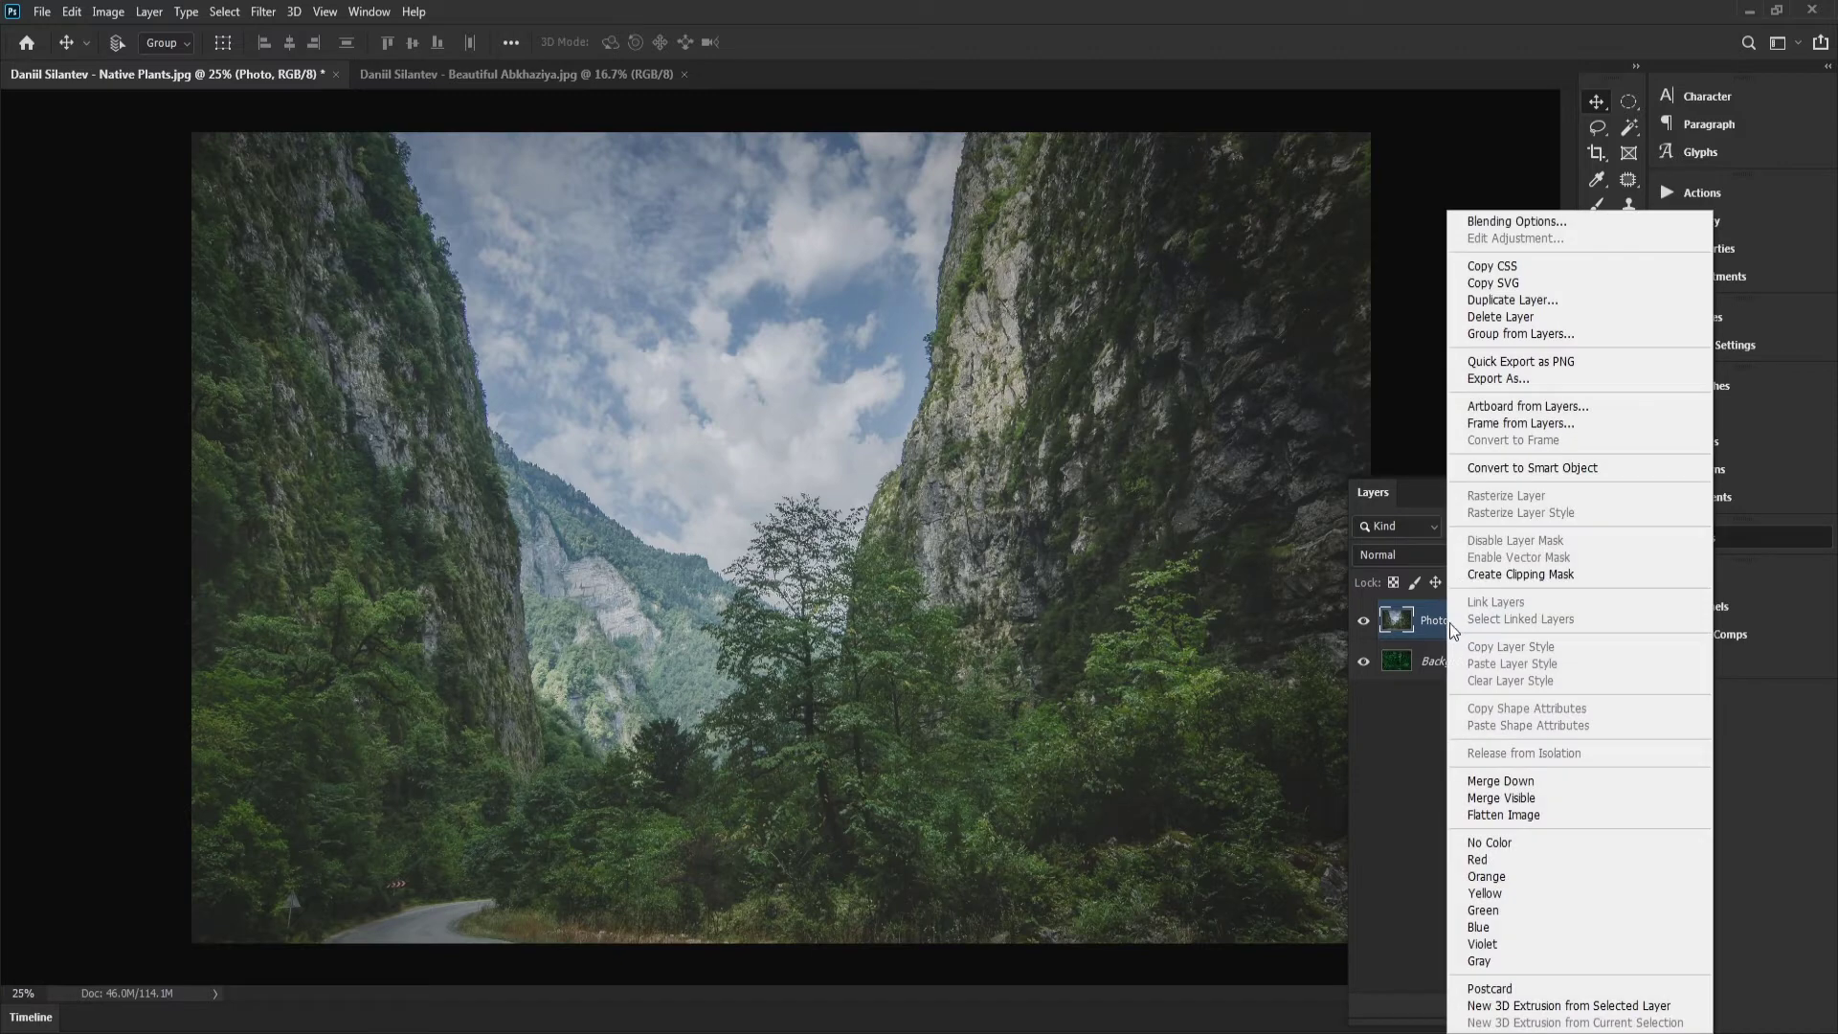
click(1561, 467)
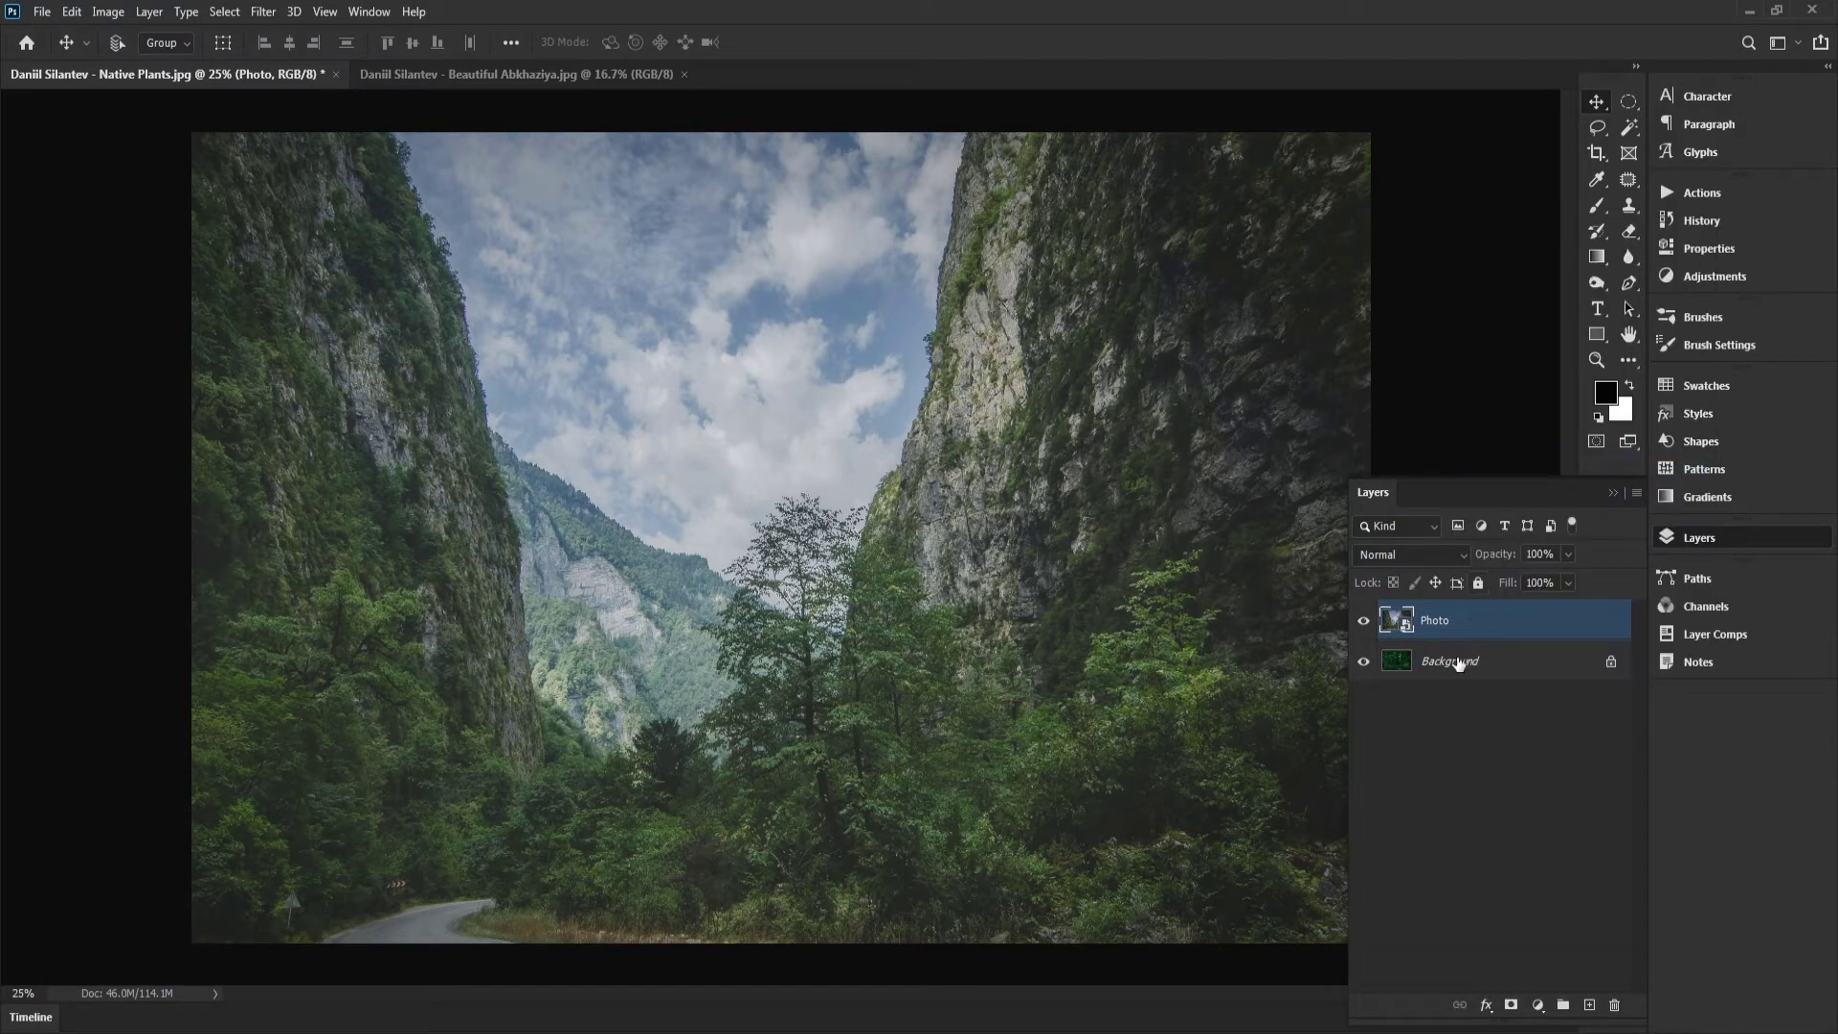
Step: Duplicate the Background layer and rename the copy as Backdrop
drag(1463, 660, 1589, 1004)
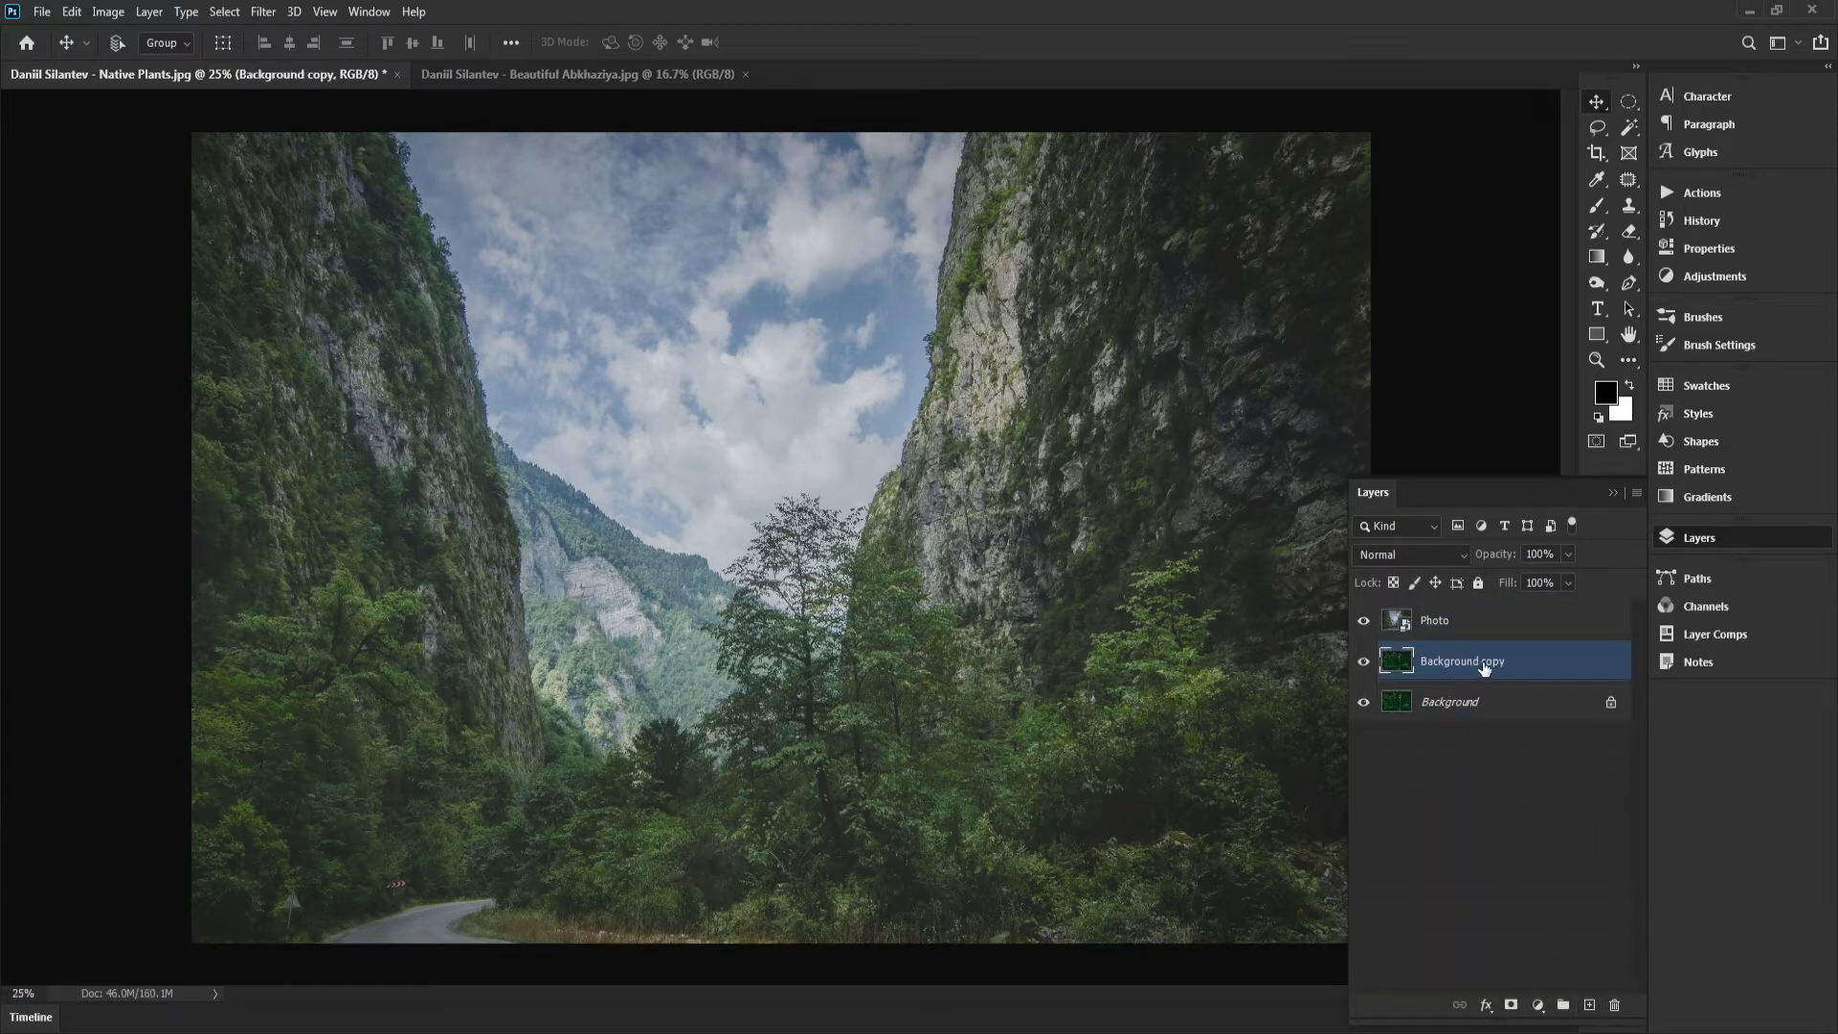
double_click(1473, 662)
text(Backdrop)
key(Return)
Step: Convert the Backdrop layer to a smart object and place it in a new group named Backdrop
right_click(1474, 664)
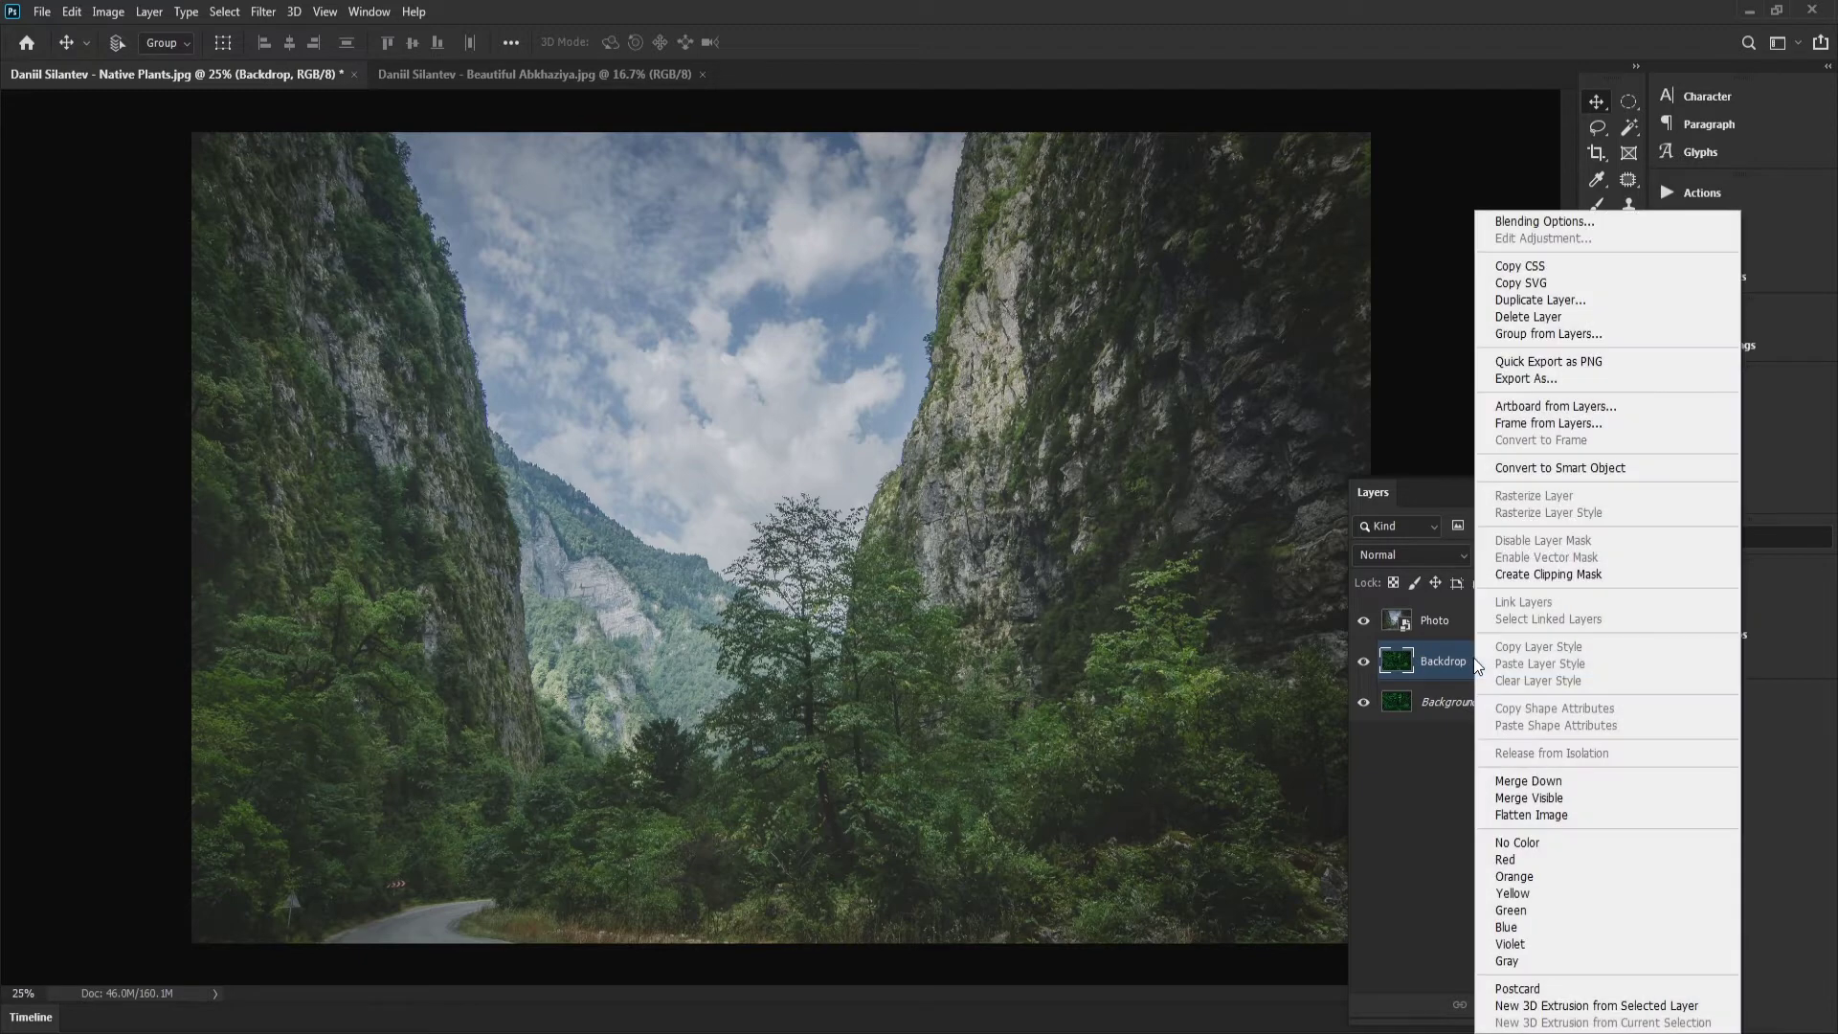
click(1543, 469)
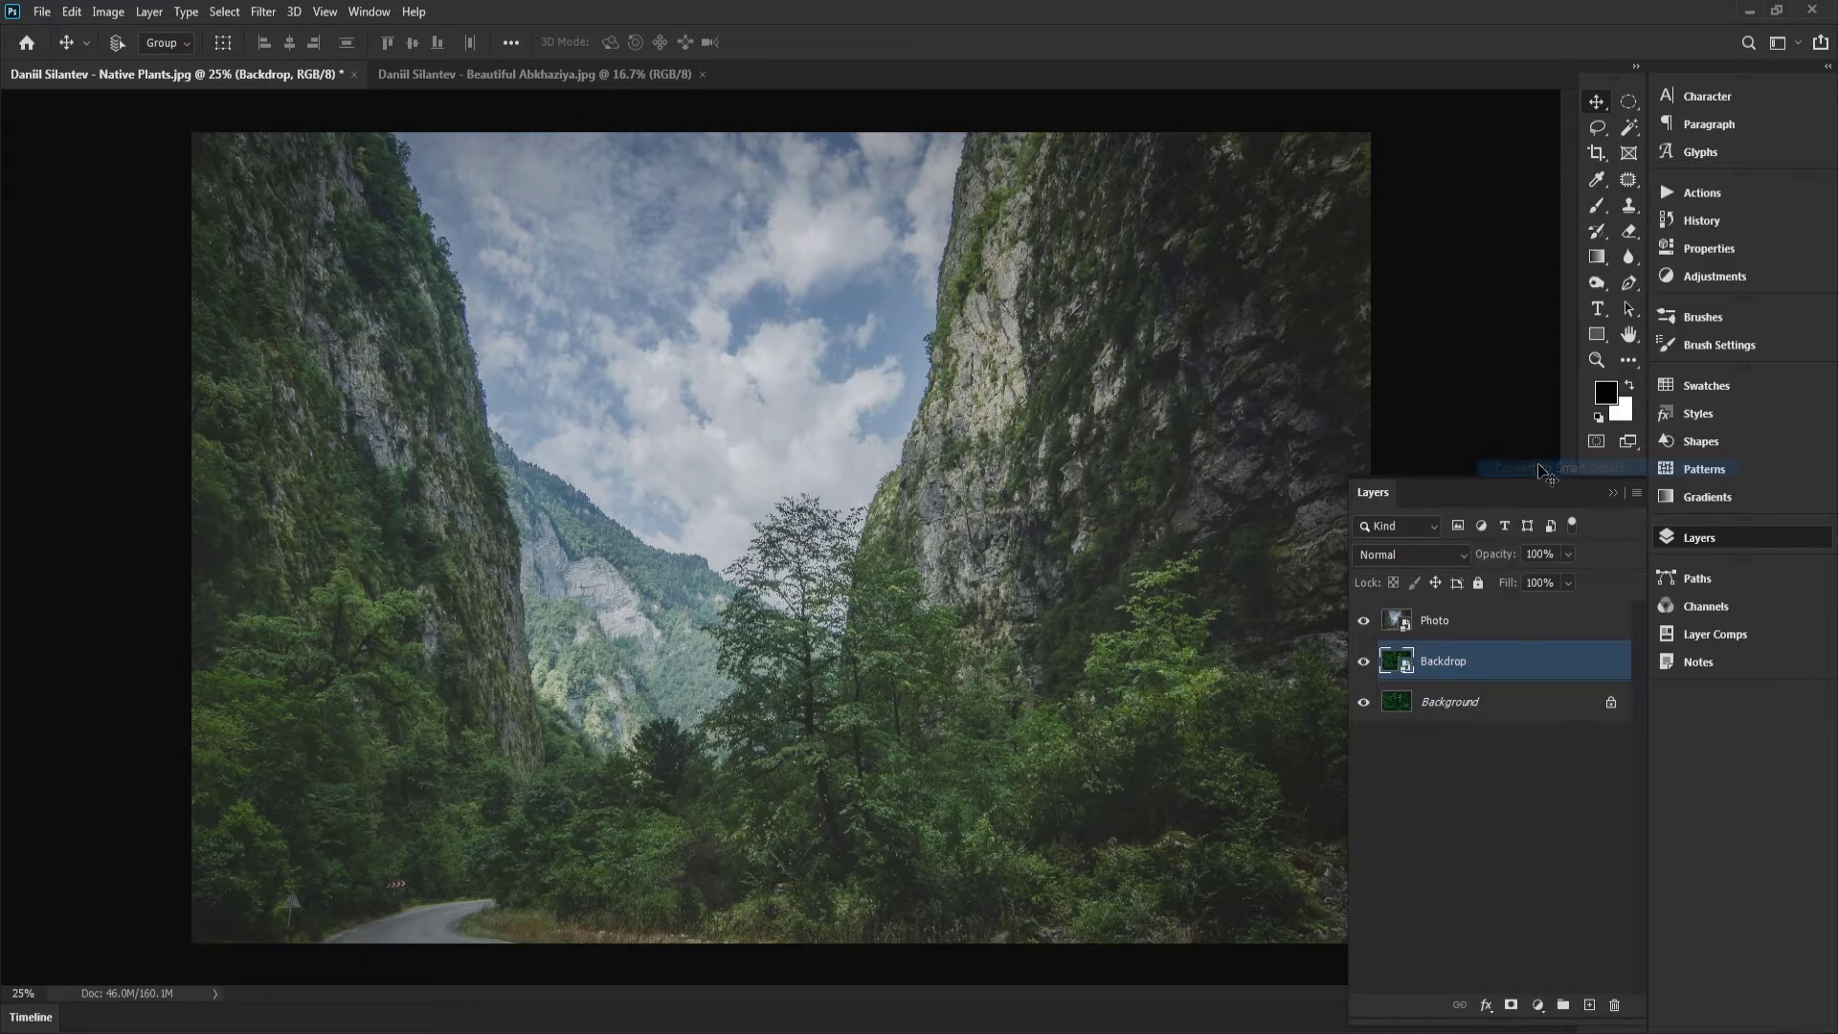
double_click(1445, 660)
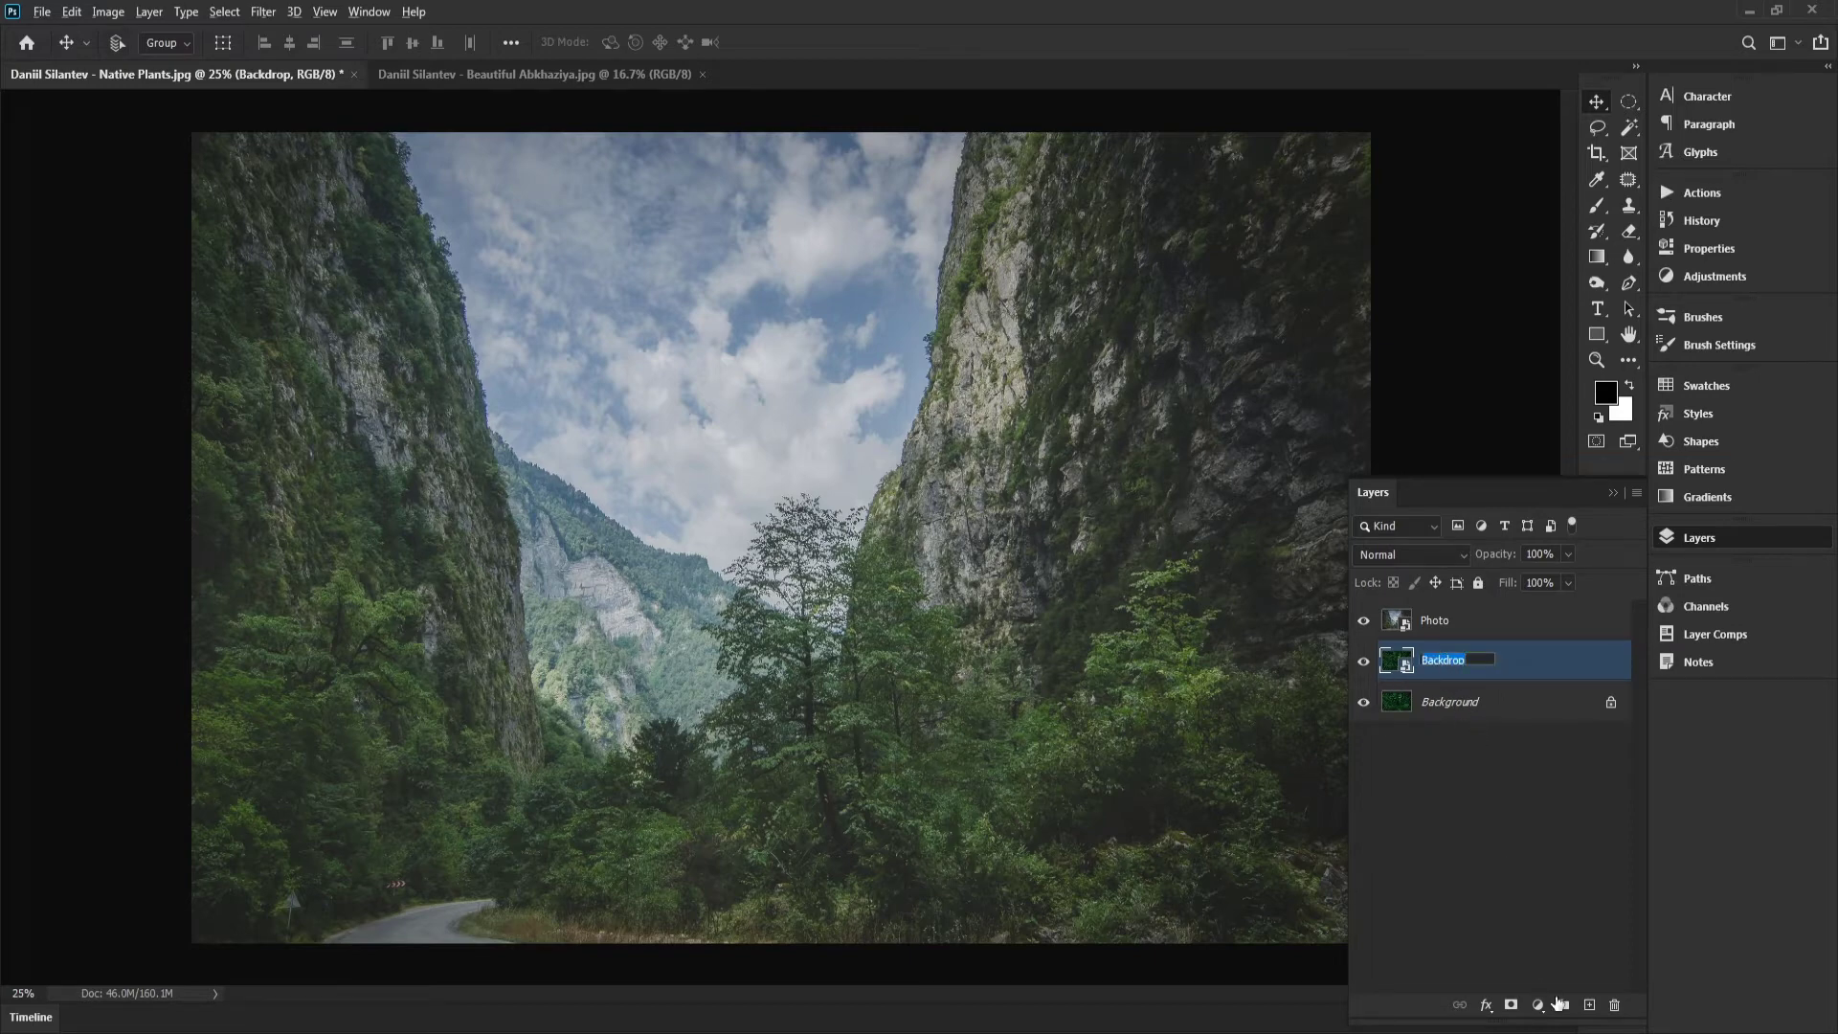
alt+click(1564, 1006)
text(Backdrop)
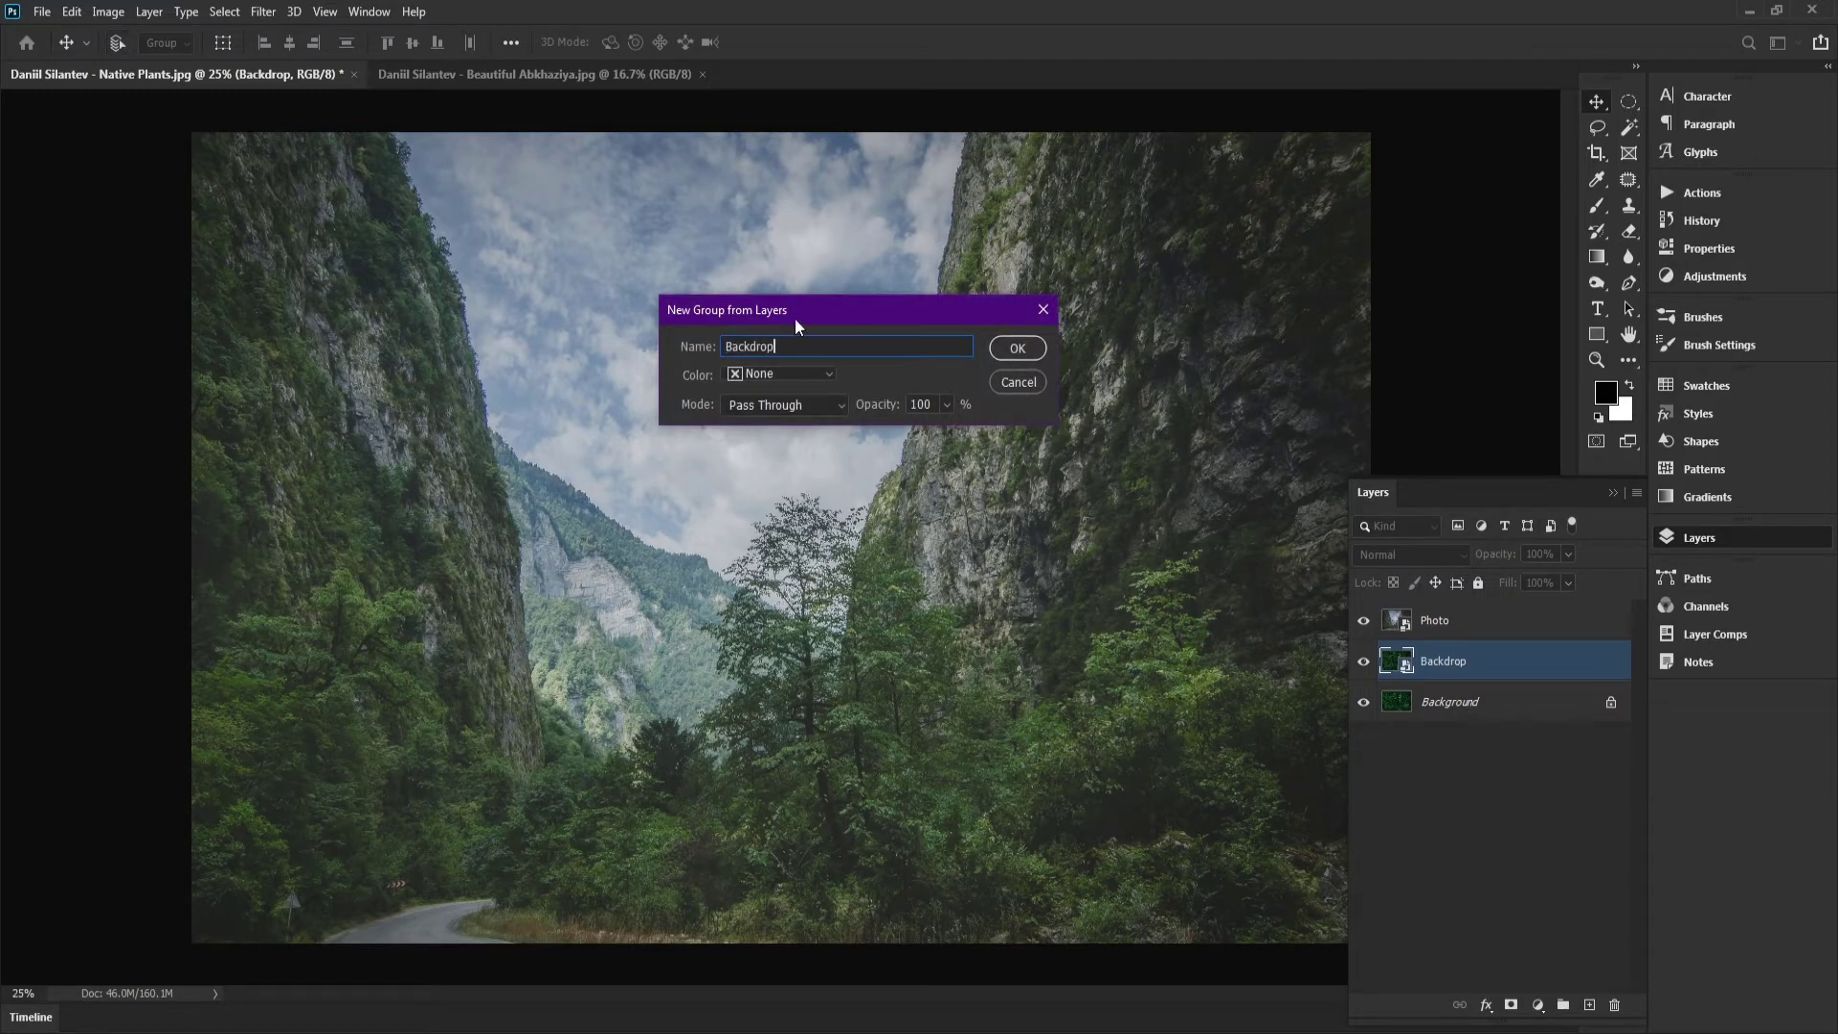
click(1018, 347)
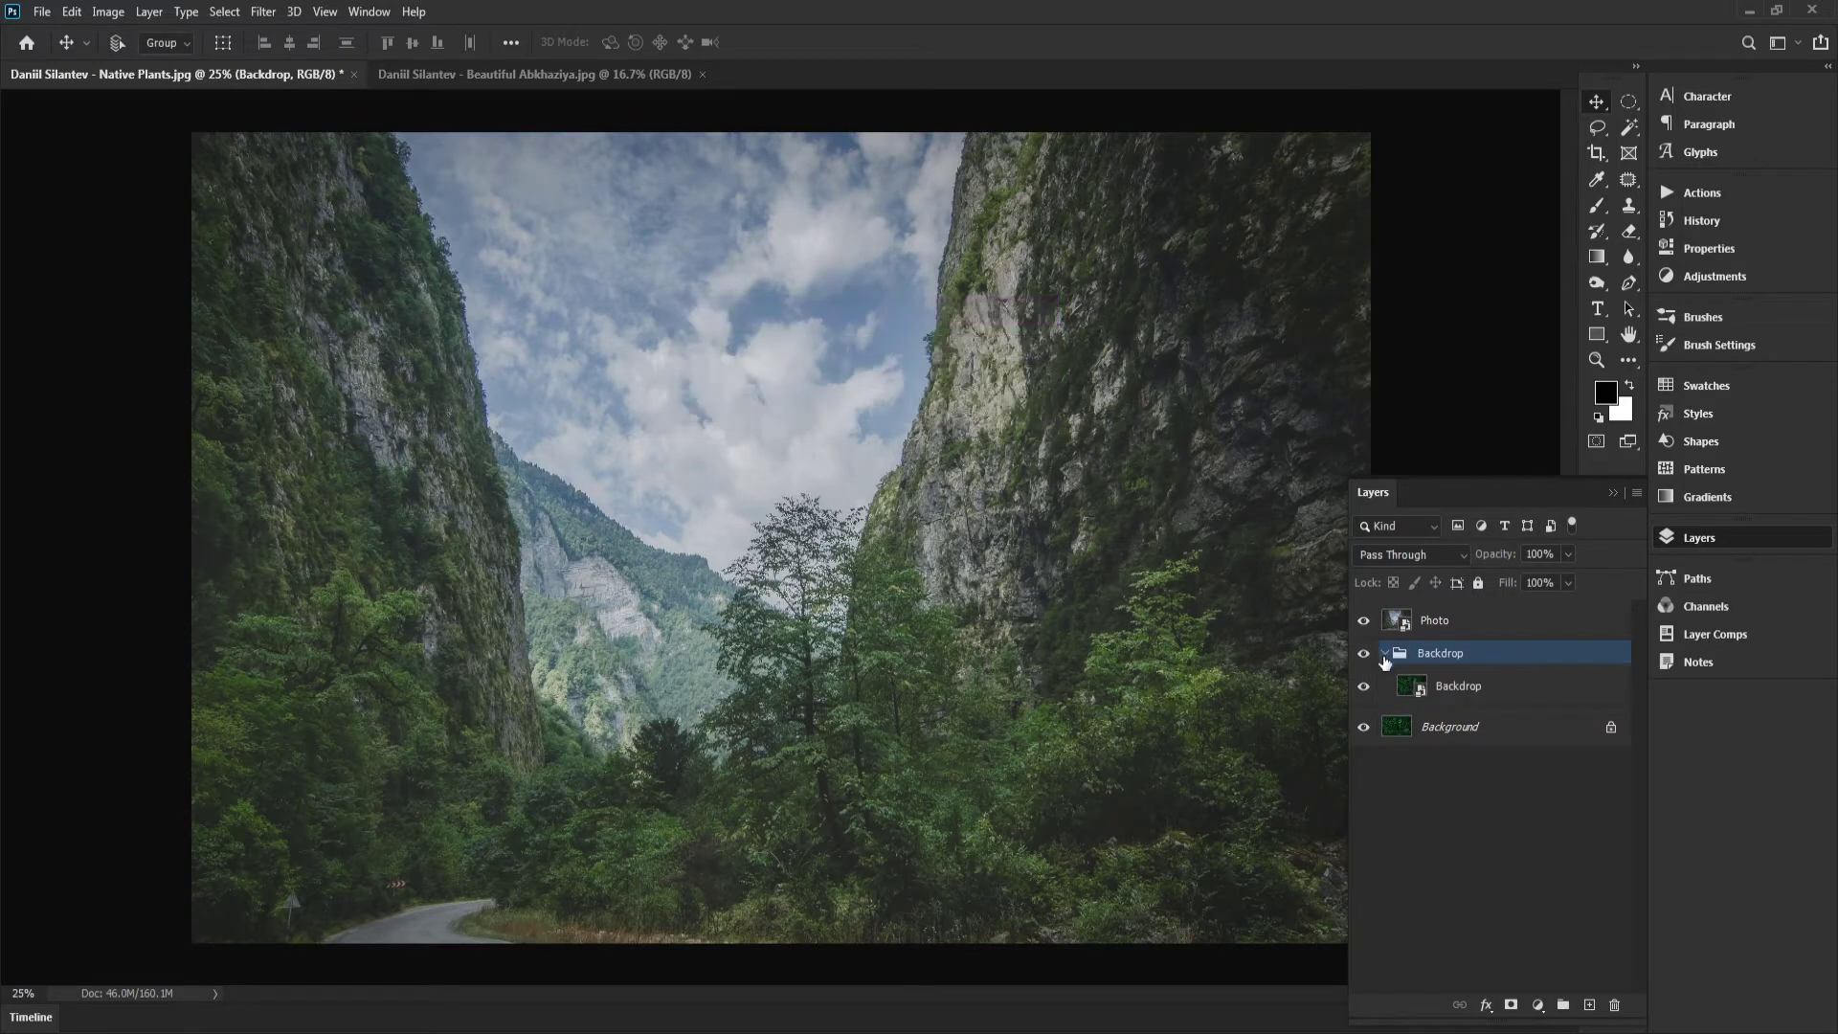
click(1384, 655)
Step: Place the Photo layer in a new group named Photo and expand the Backdrop group
click(1433, 623)
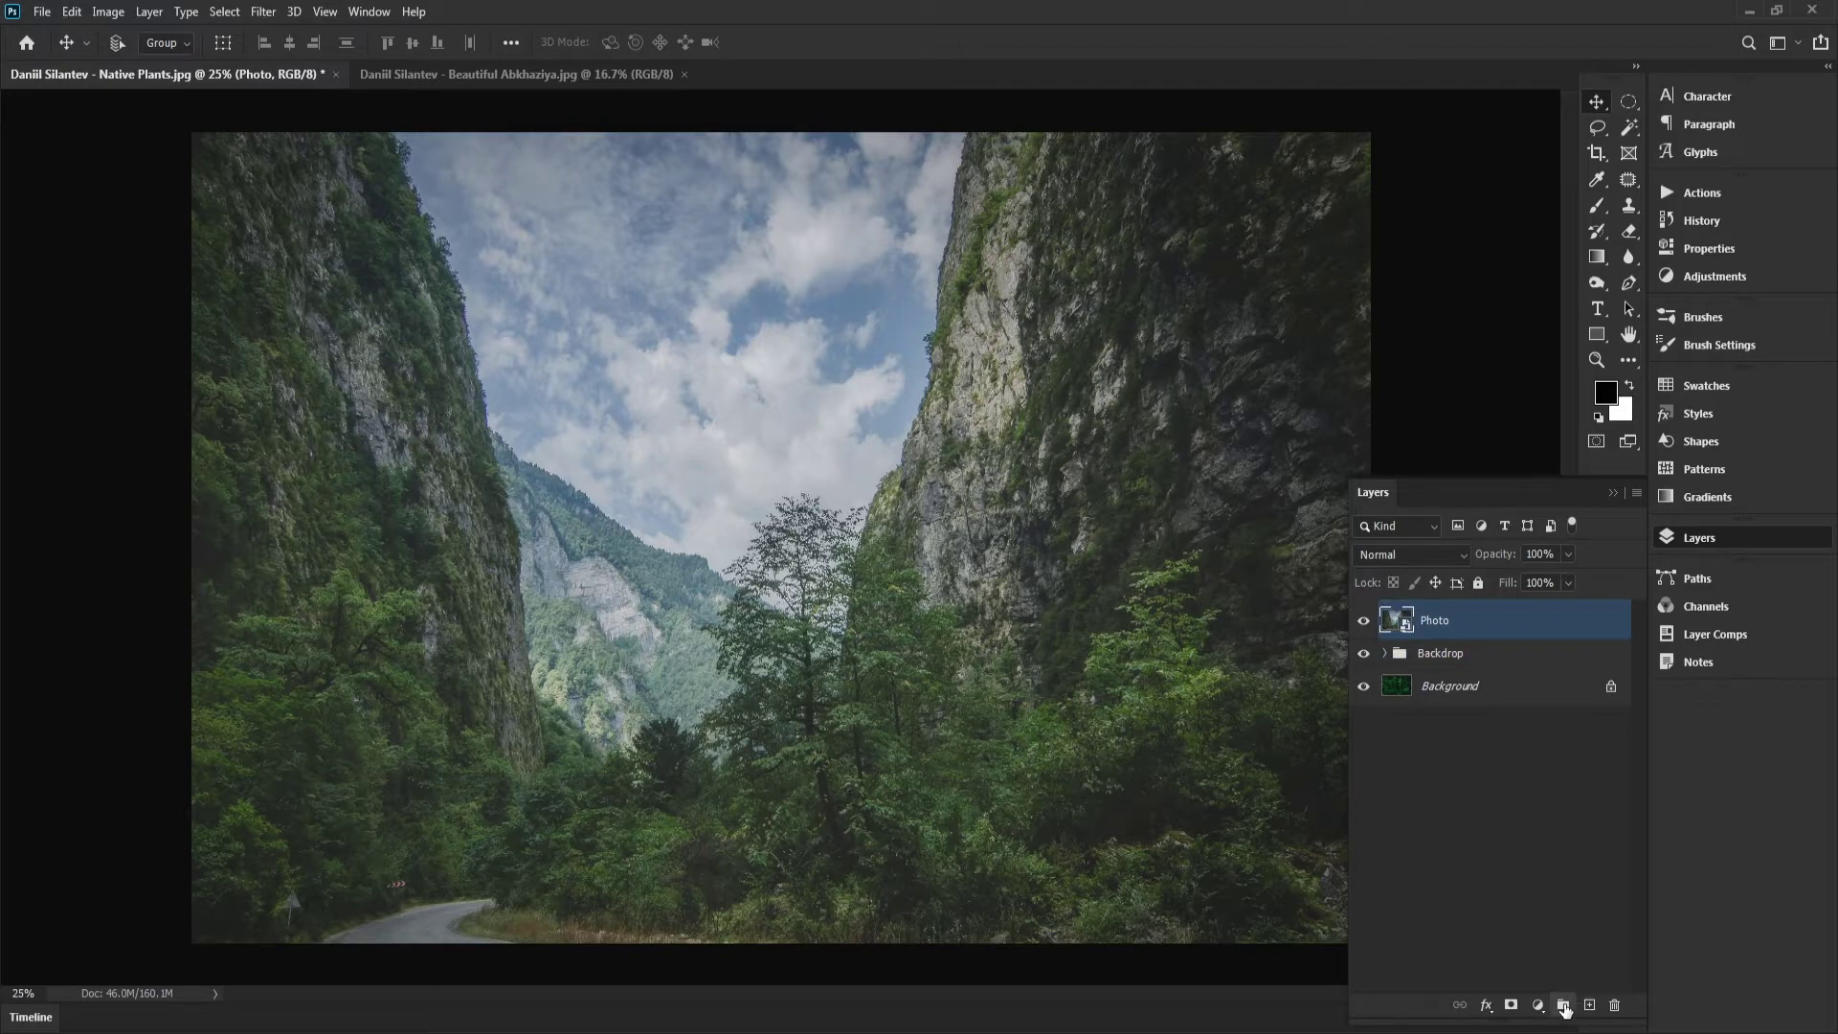
alt+click(1560, 1005)
text(Photo)
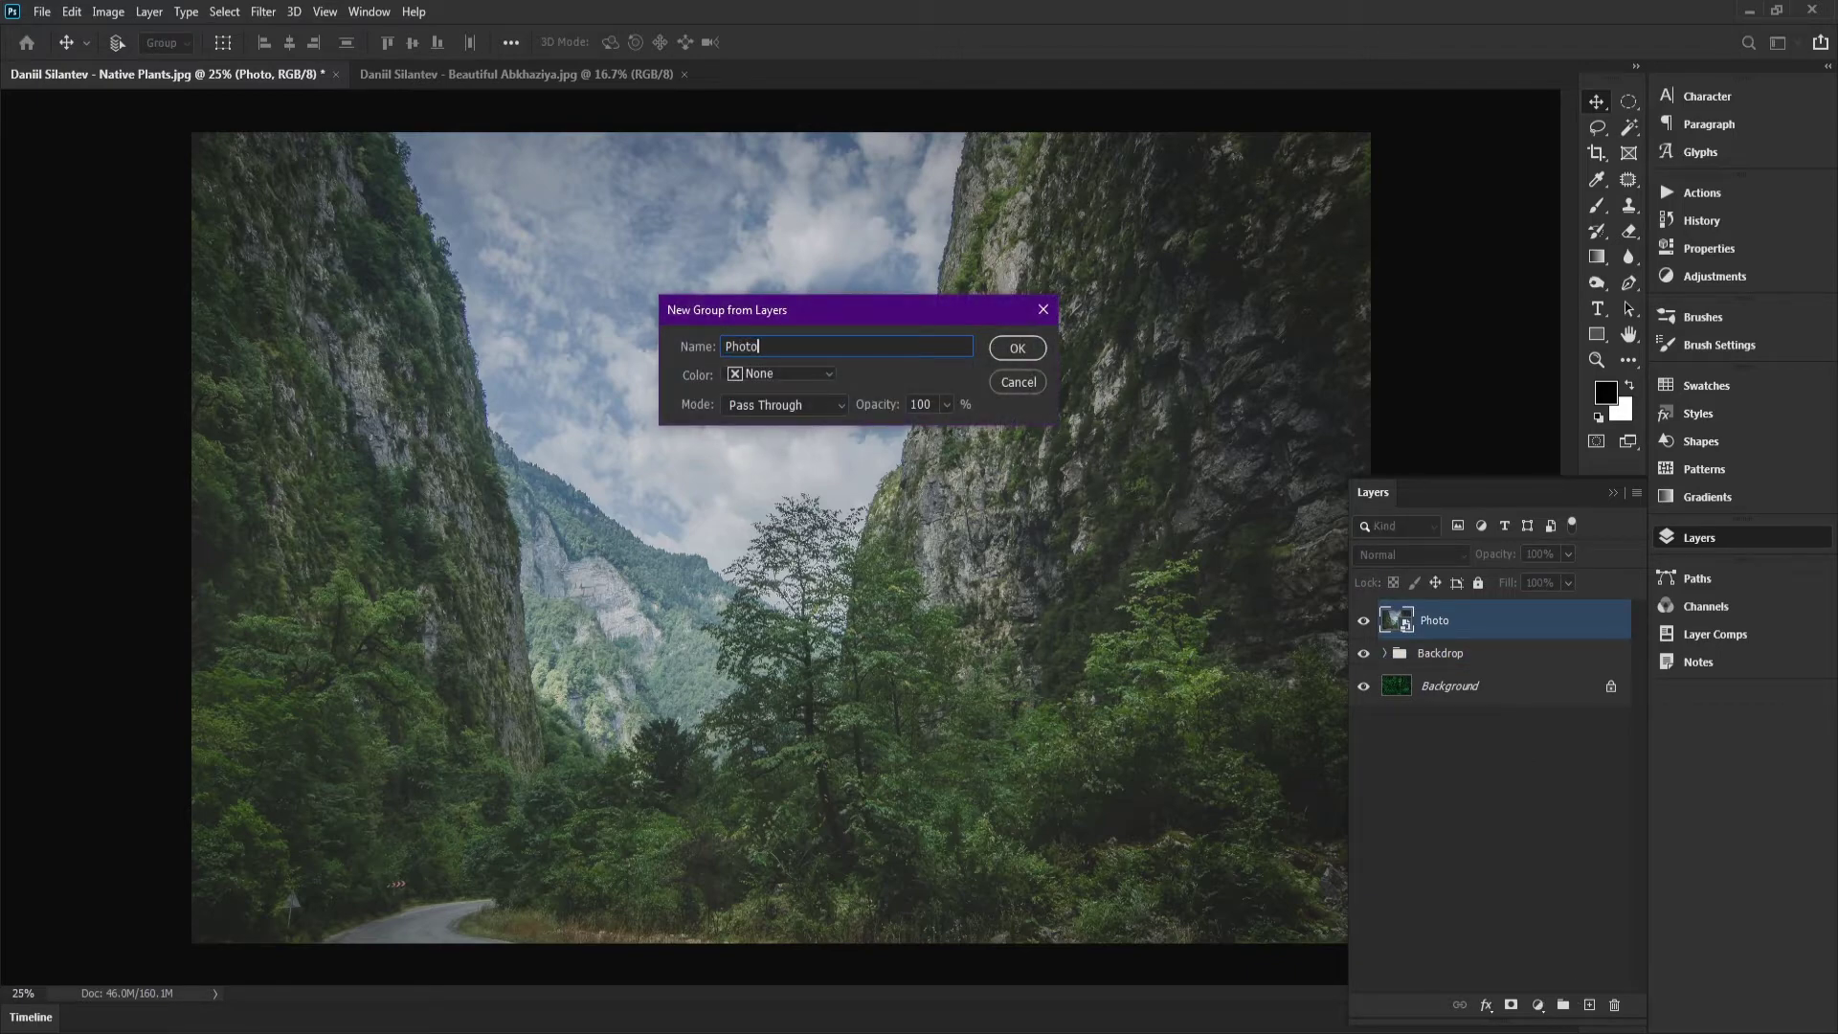
key(Return)
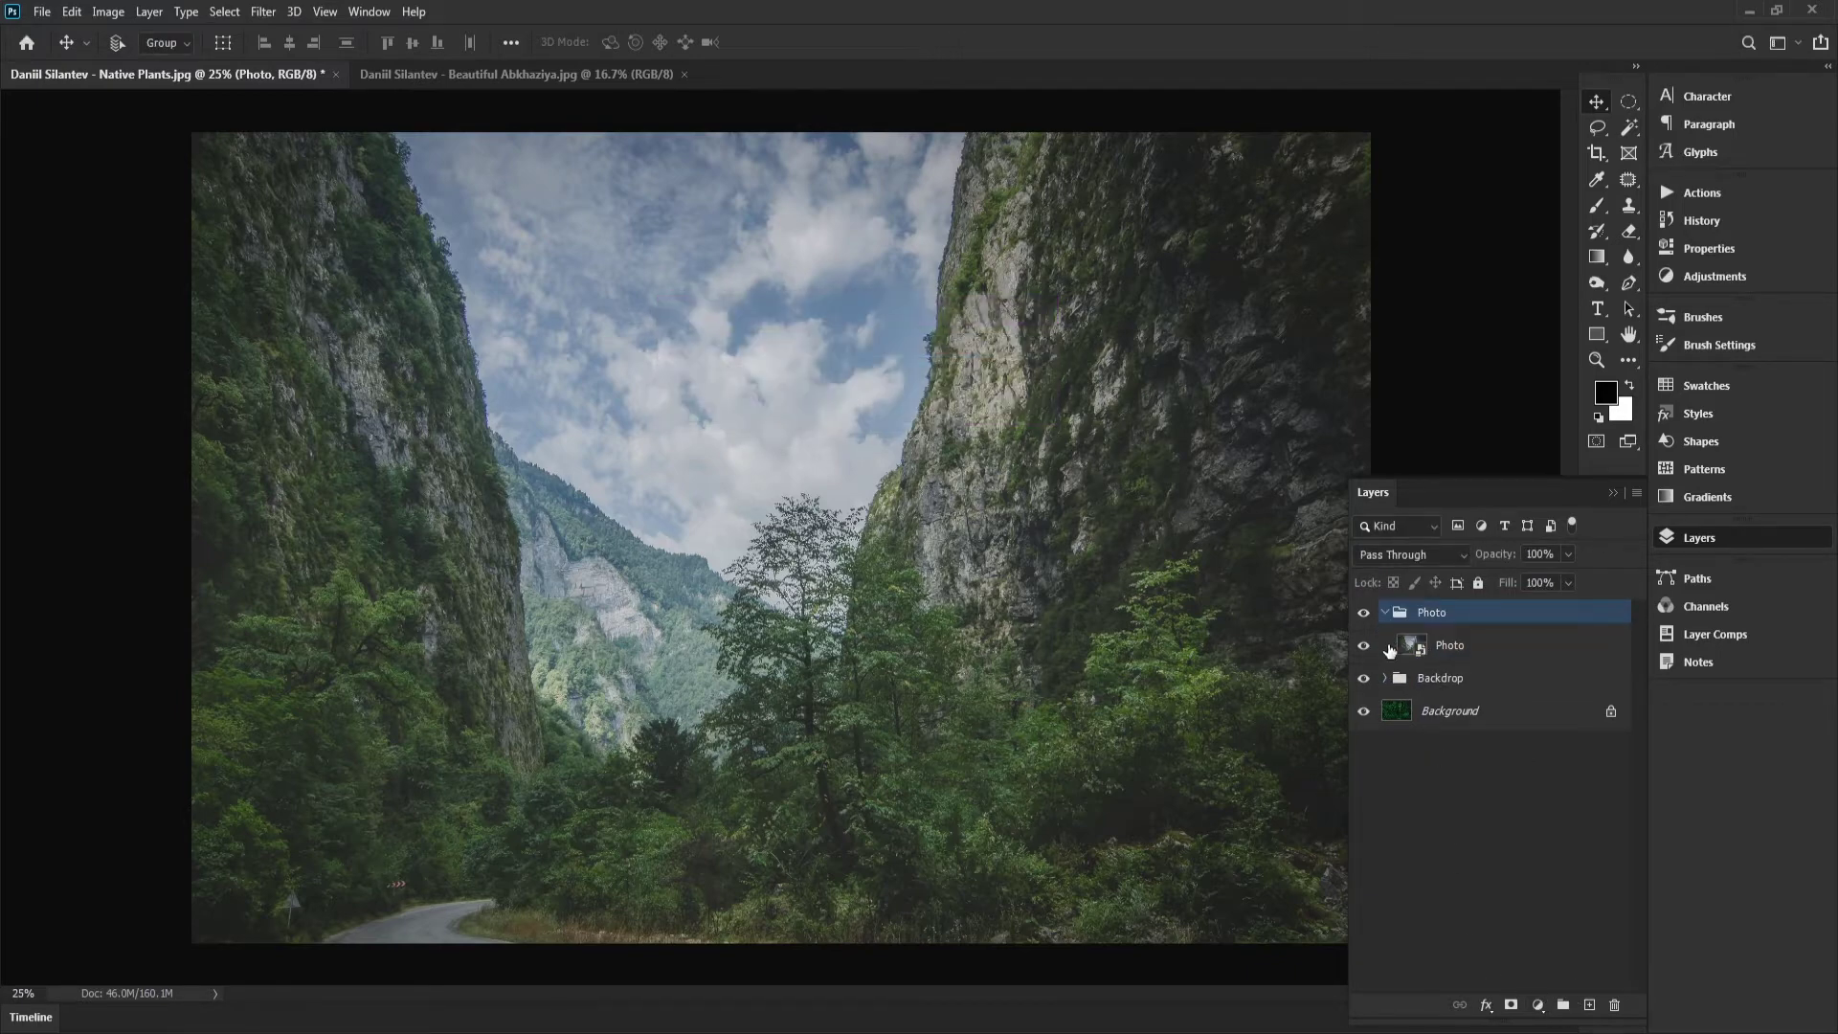
click(1386, 679)
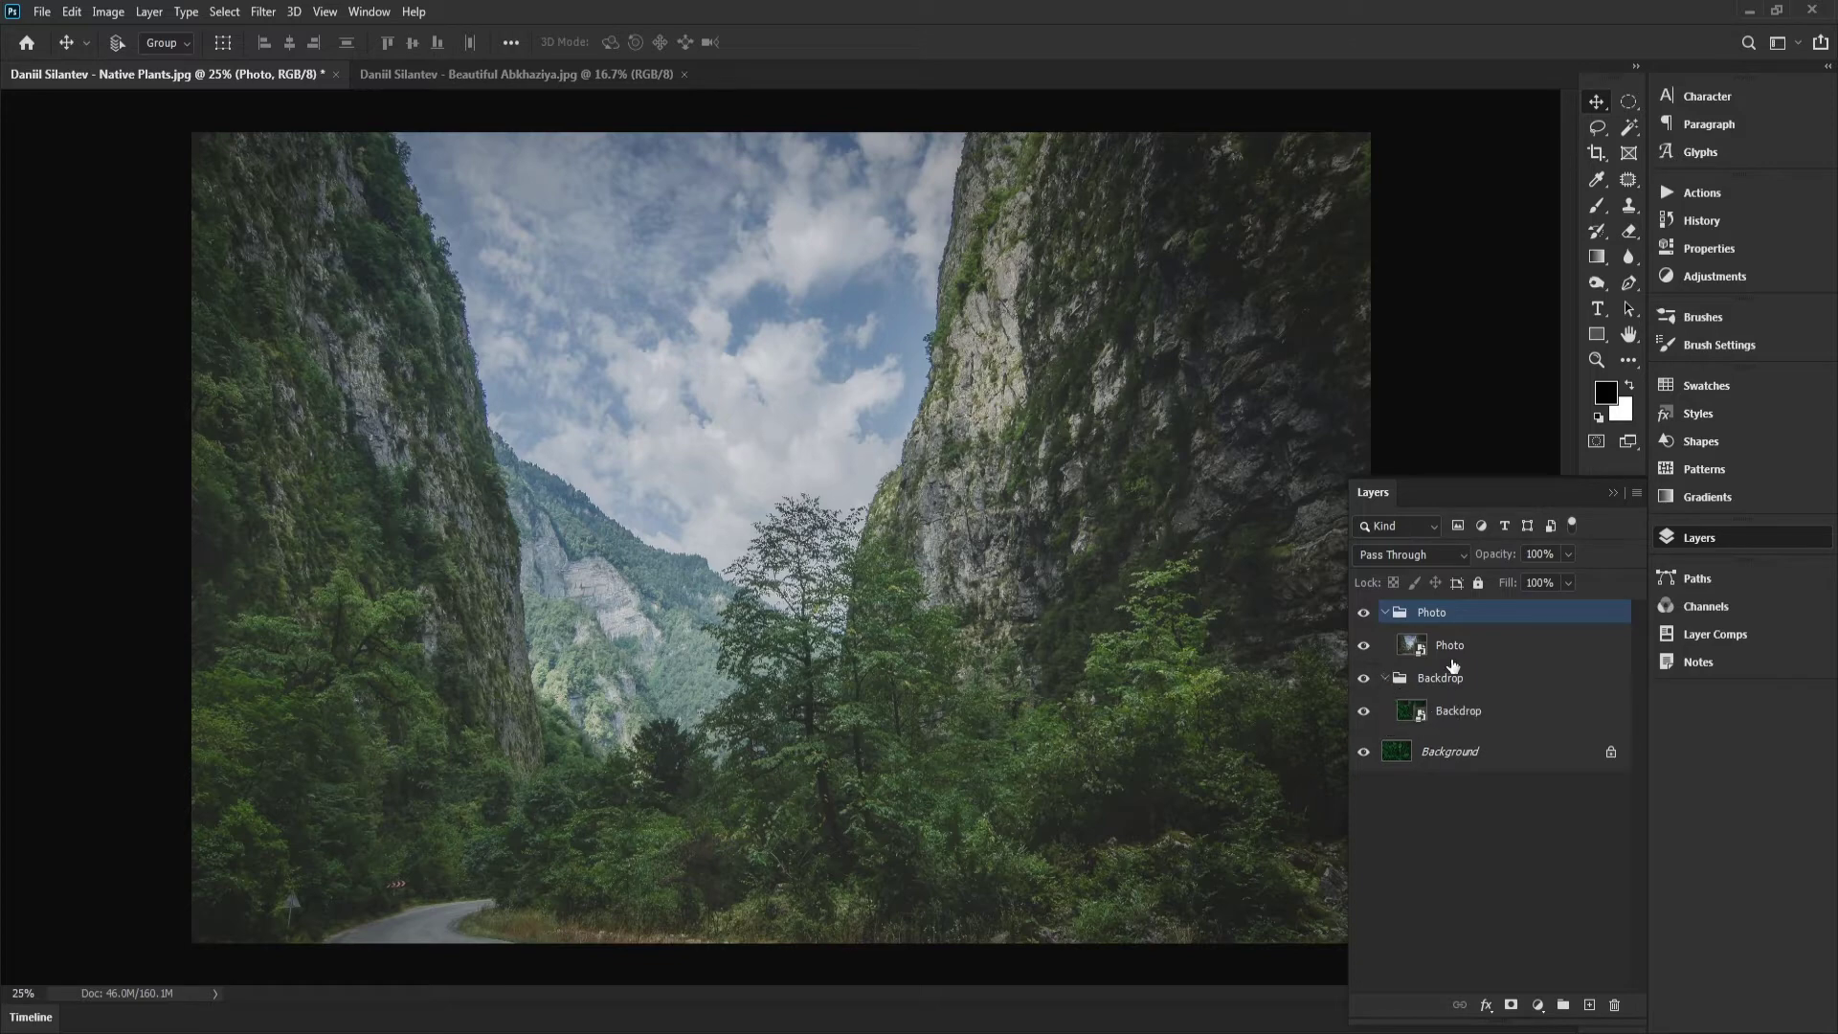
Step: Center the Photo smart object layer vertically and horizontally on the whole canvas, and clear the selection
click(1435, 655)
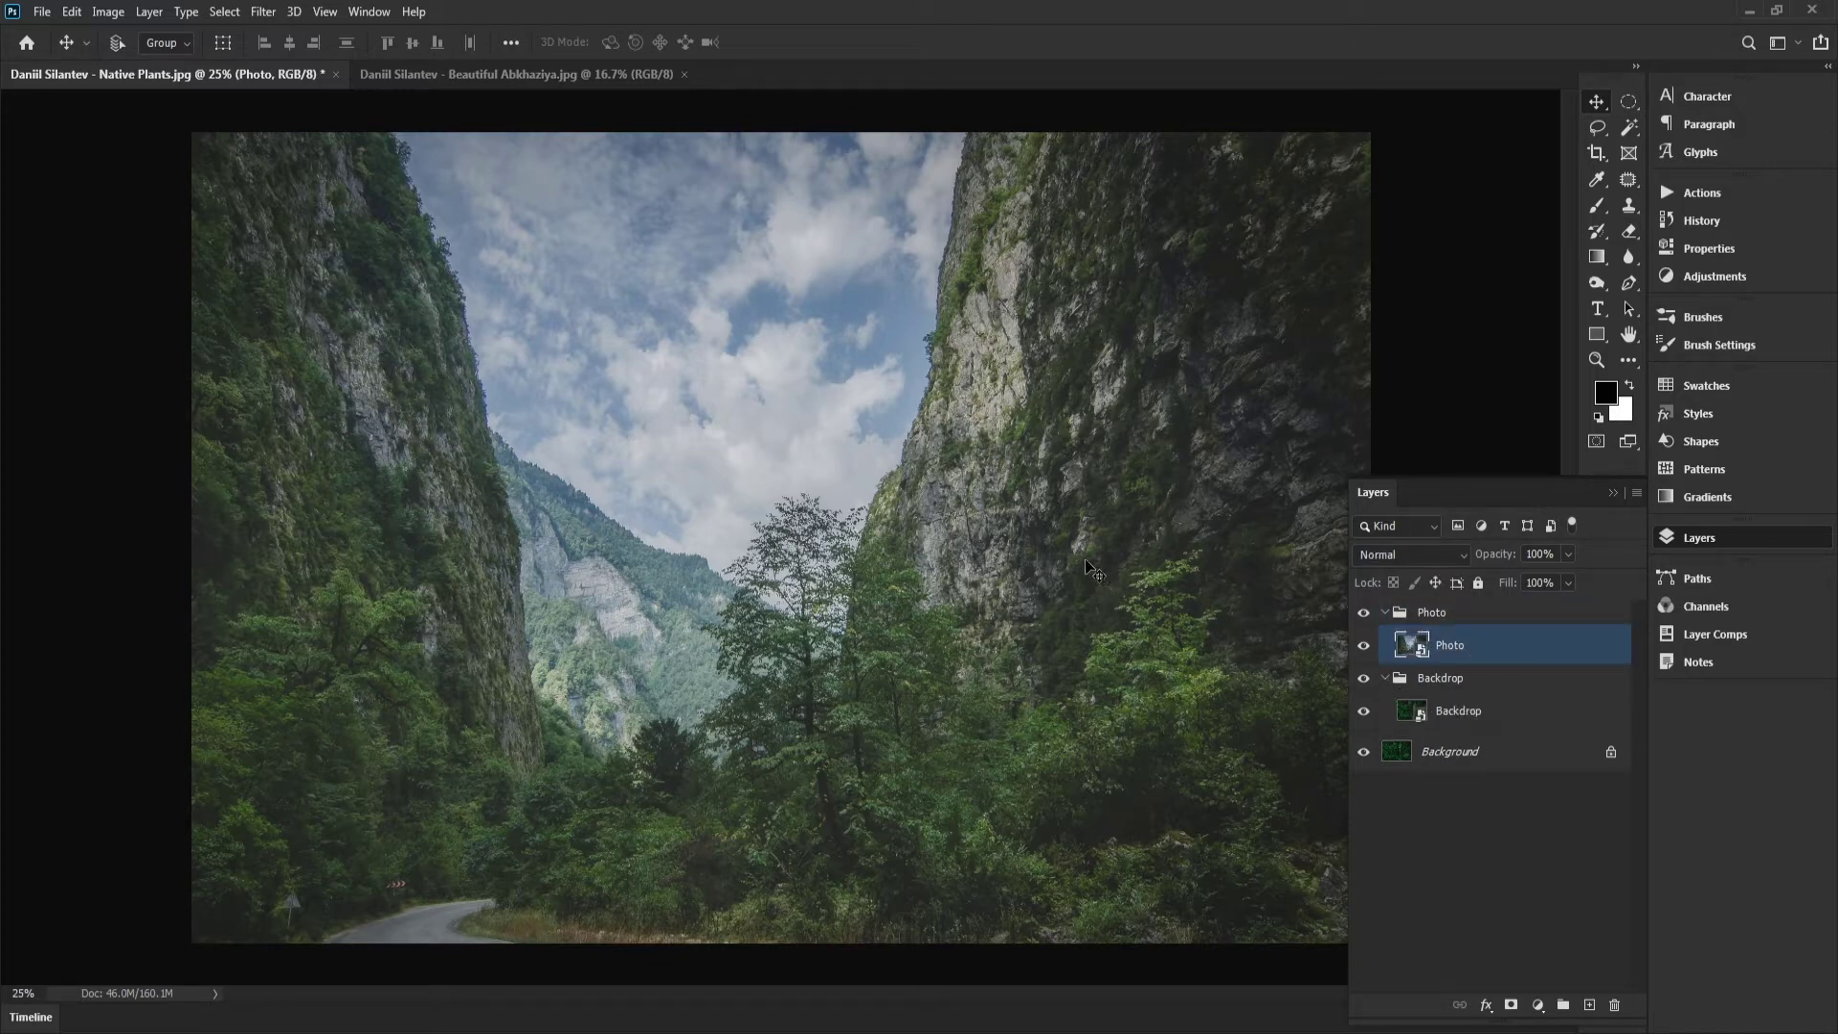
key(ctrl+a)
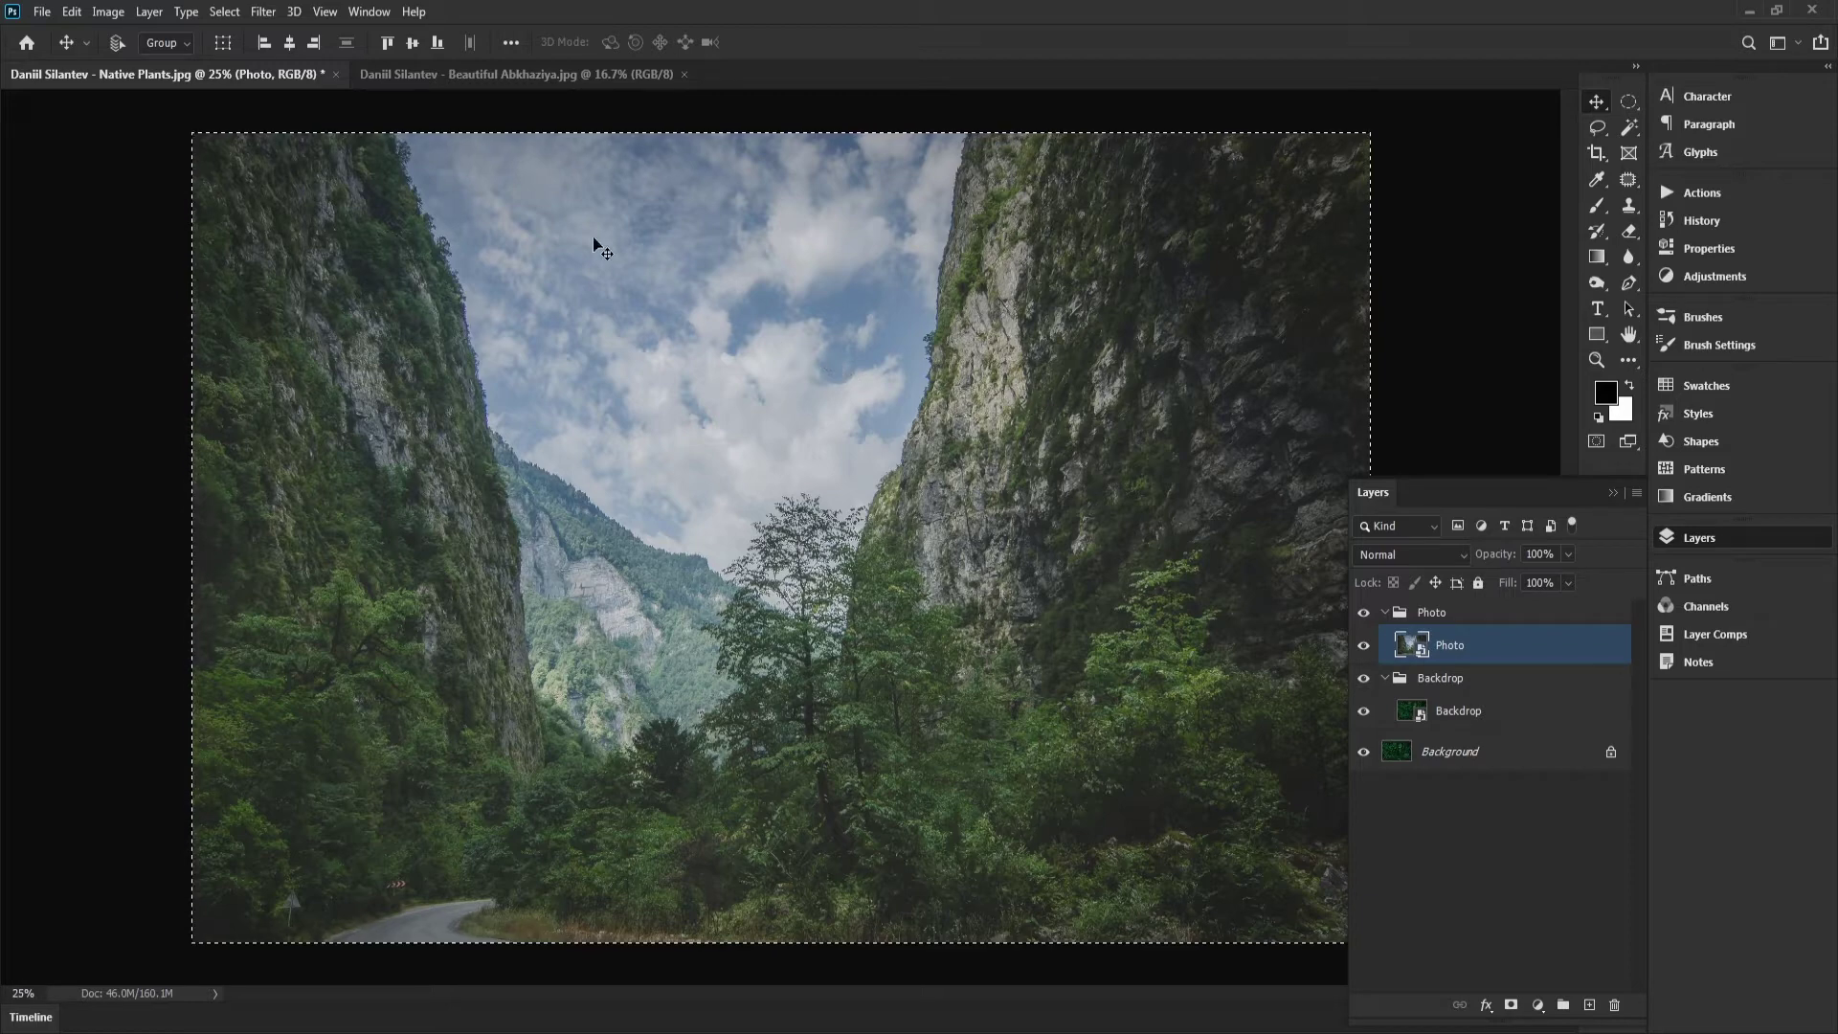
click(412, 43)
click(291, 43)
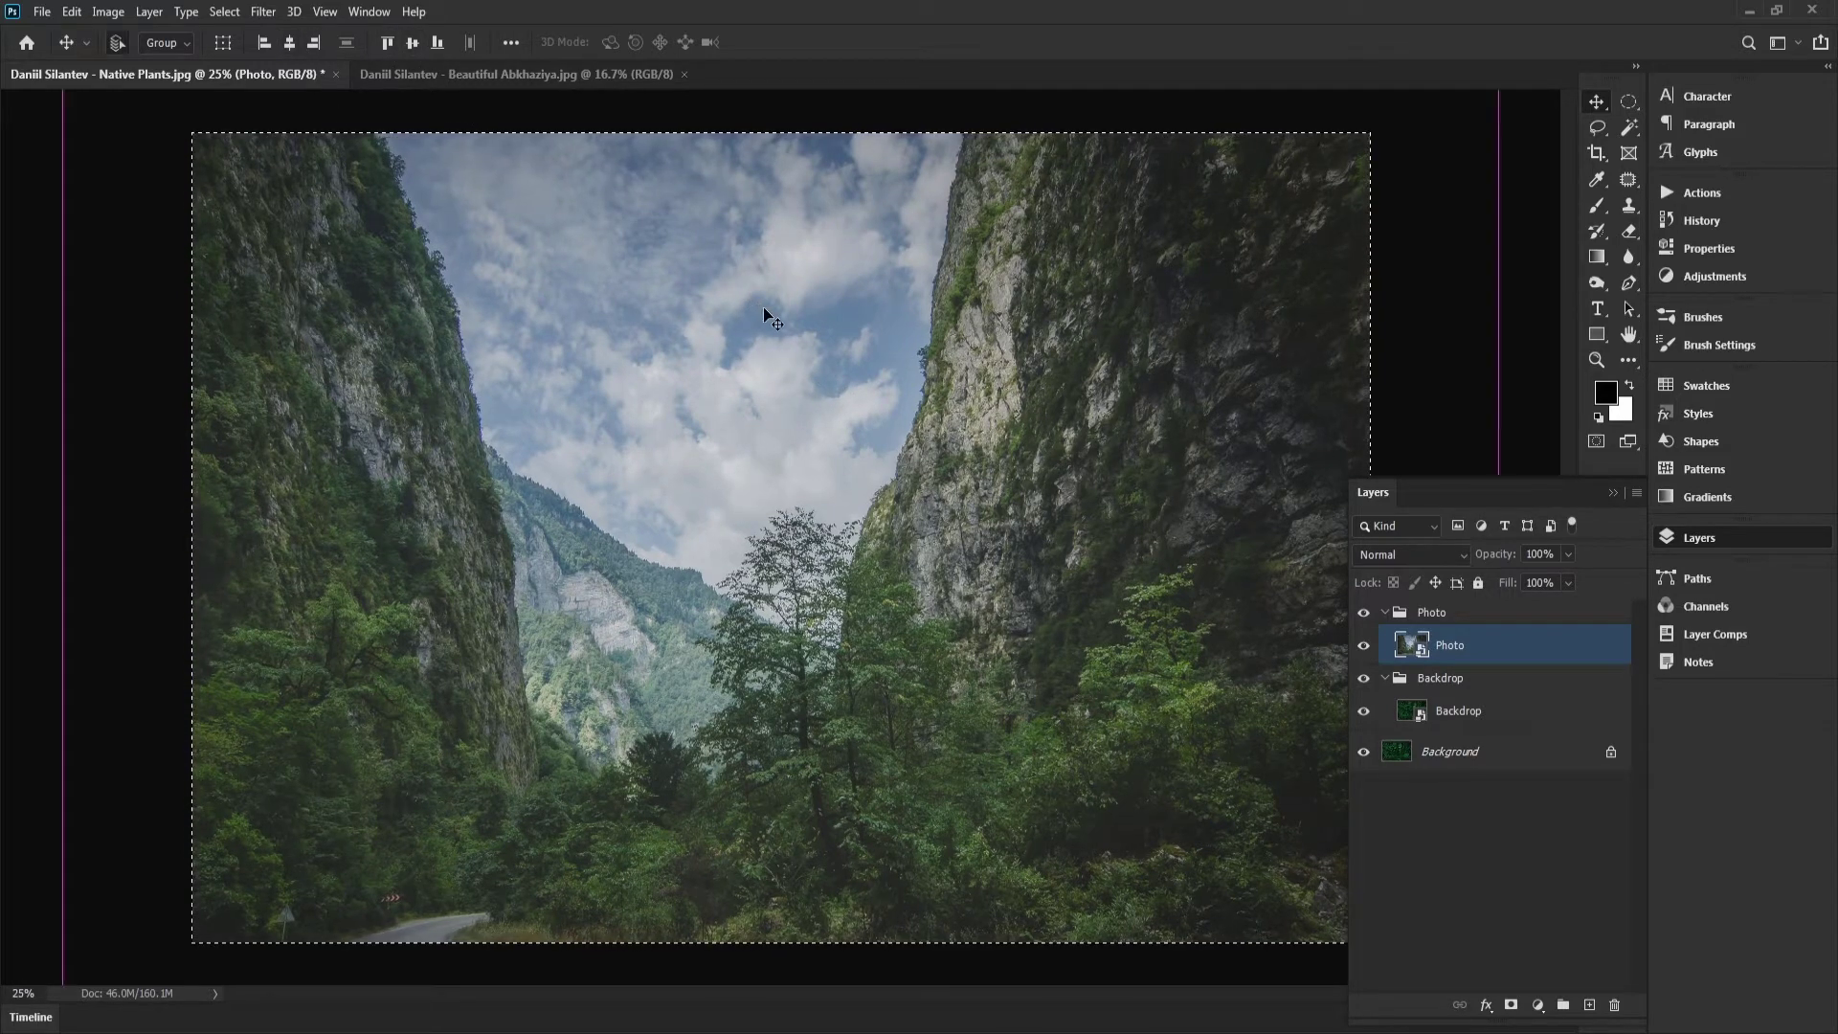
key(ctrl+d)
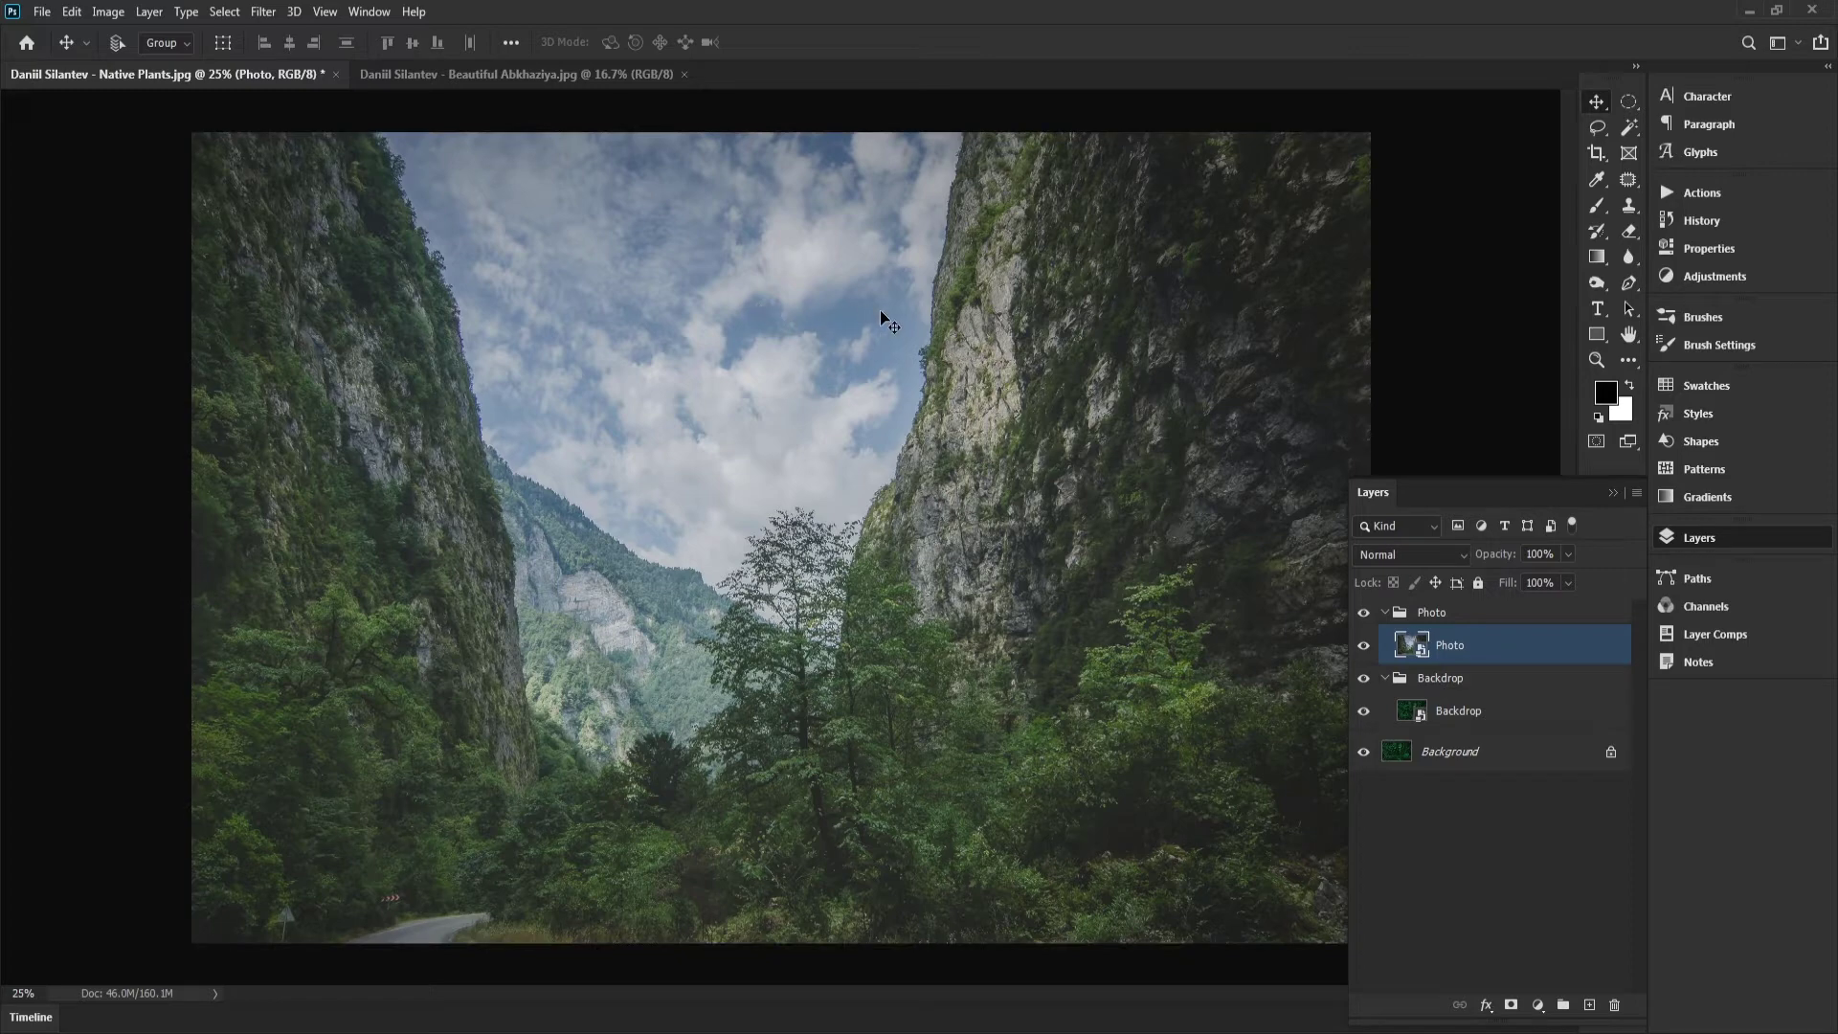
Step: Scale the Photo layer proportionally to 65% with Free Transform
key(ctrl+t)
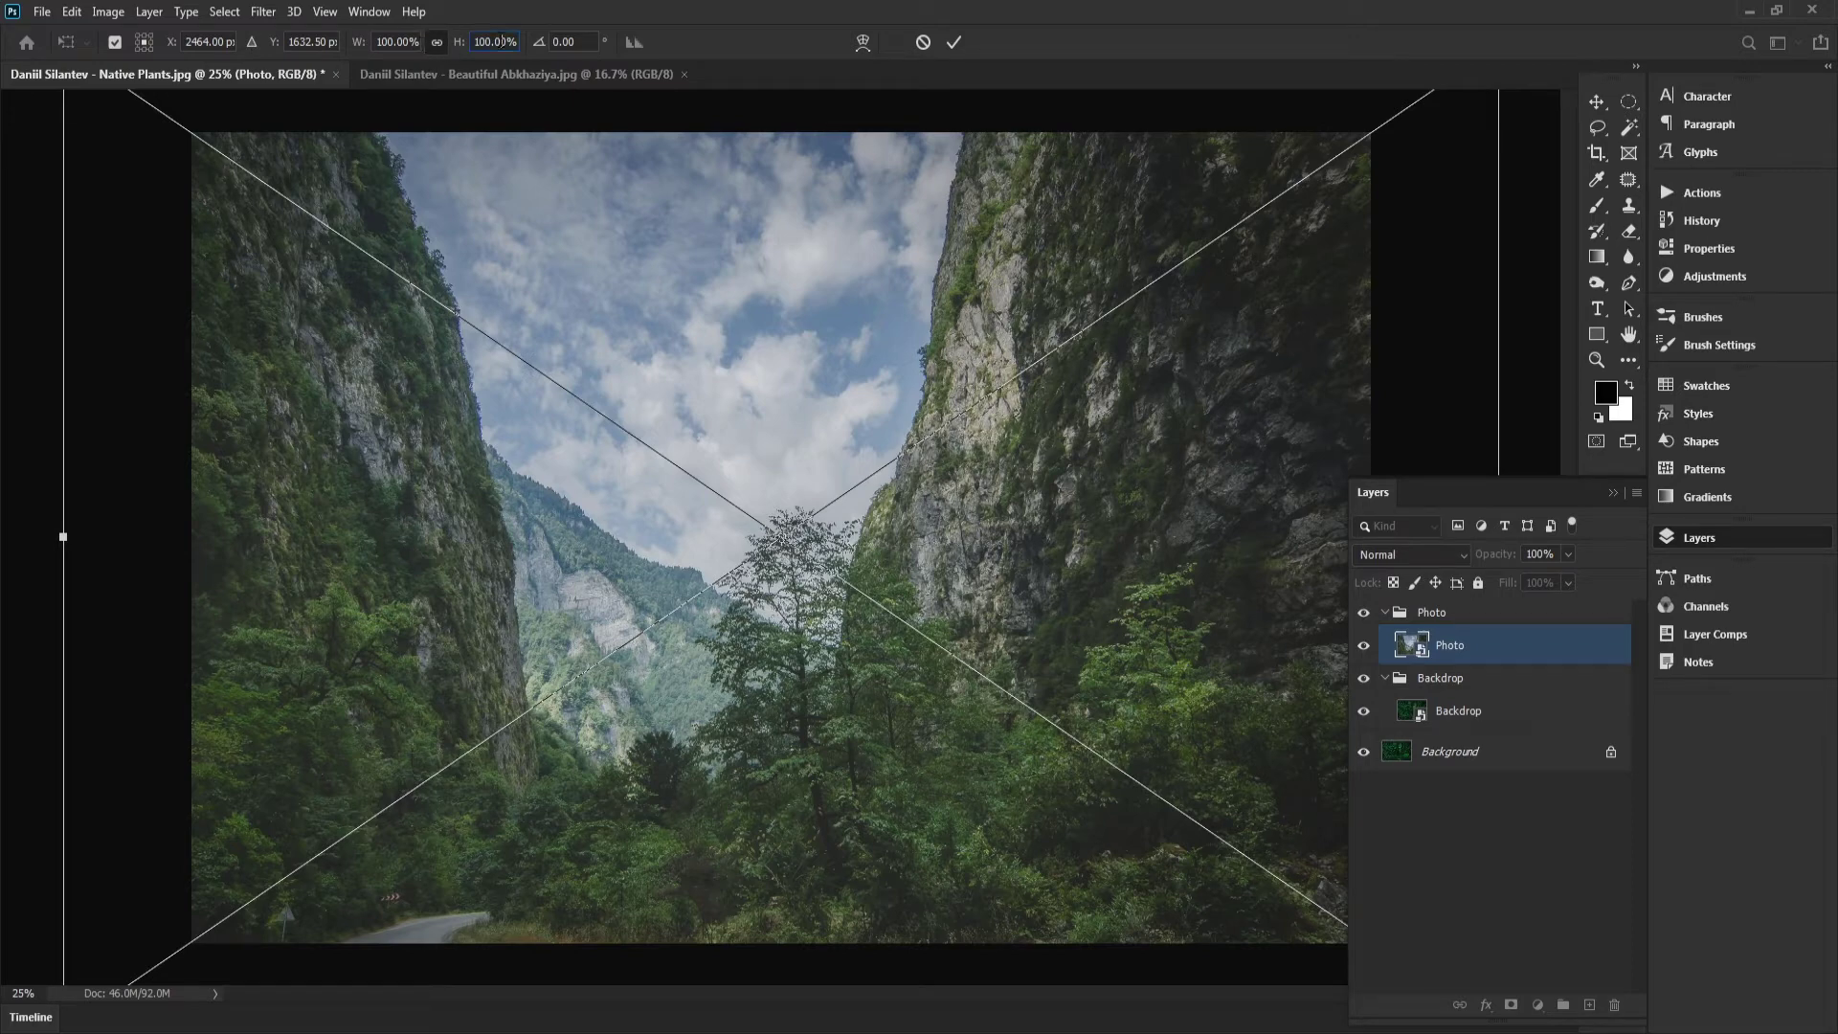
key(shift+Down)
key(shift+Down)
key(shift+Down)
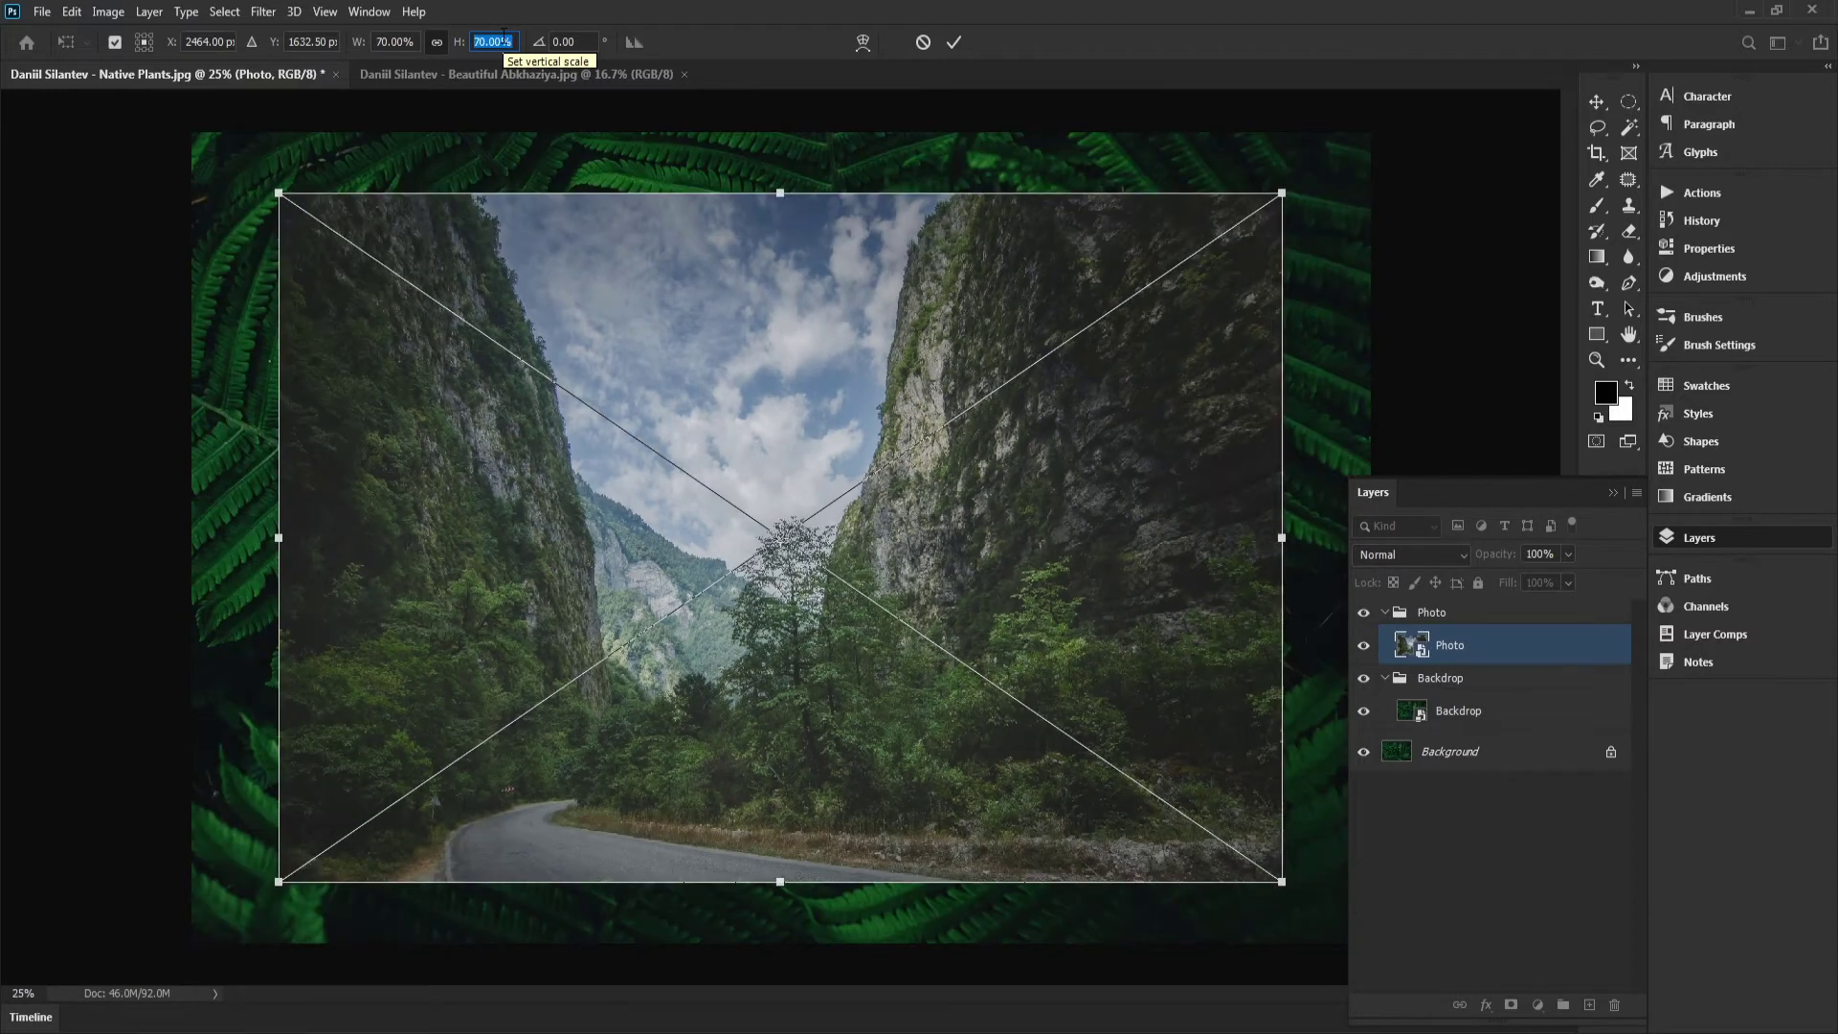
key(shift+Down)
key(Up)
key(Up)
key(Up)
key(Up)
key(Up)
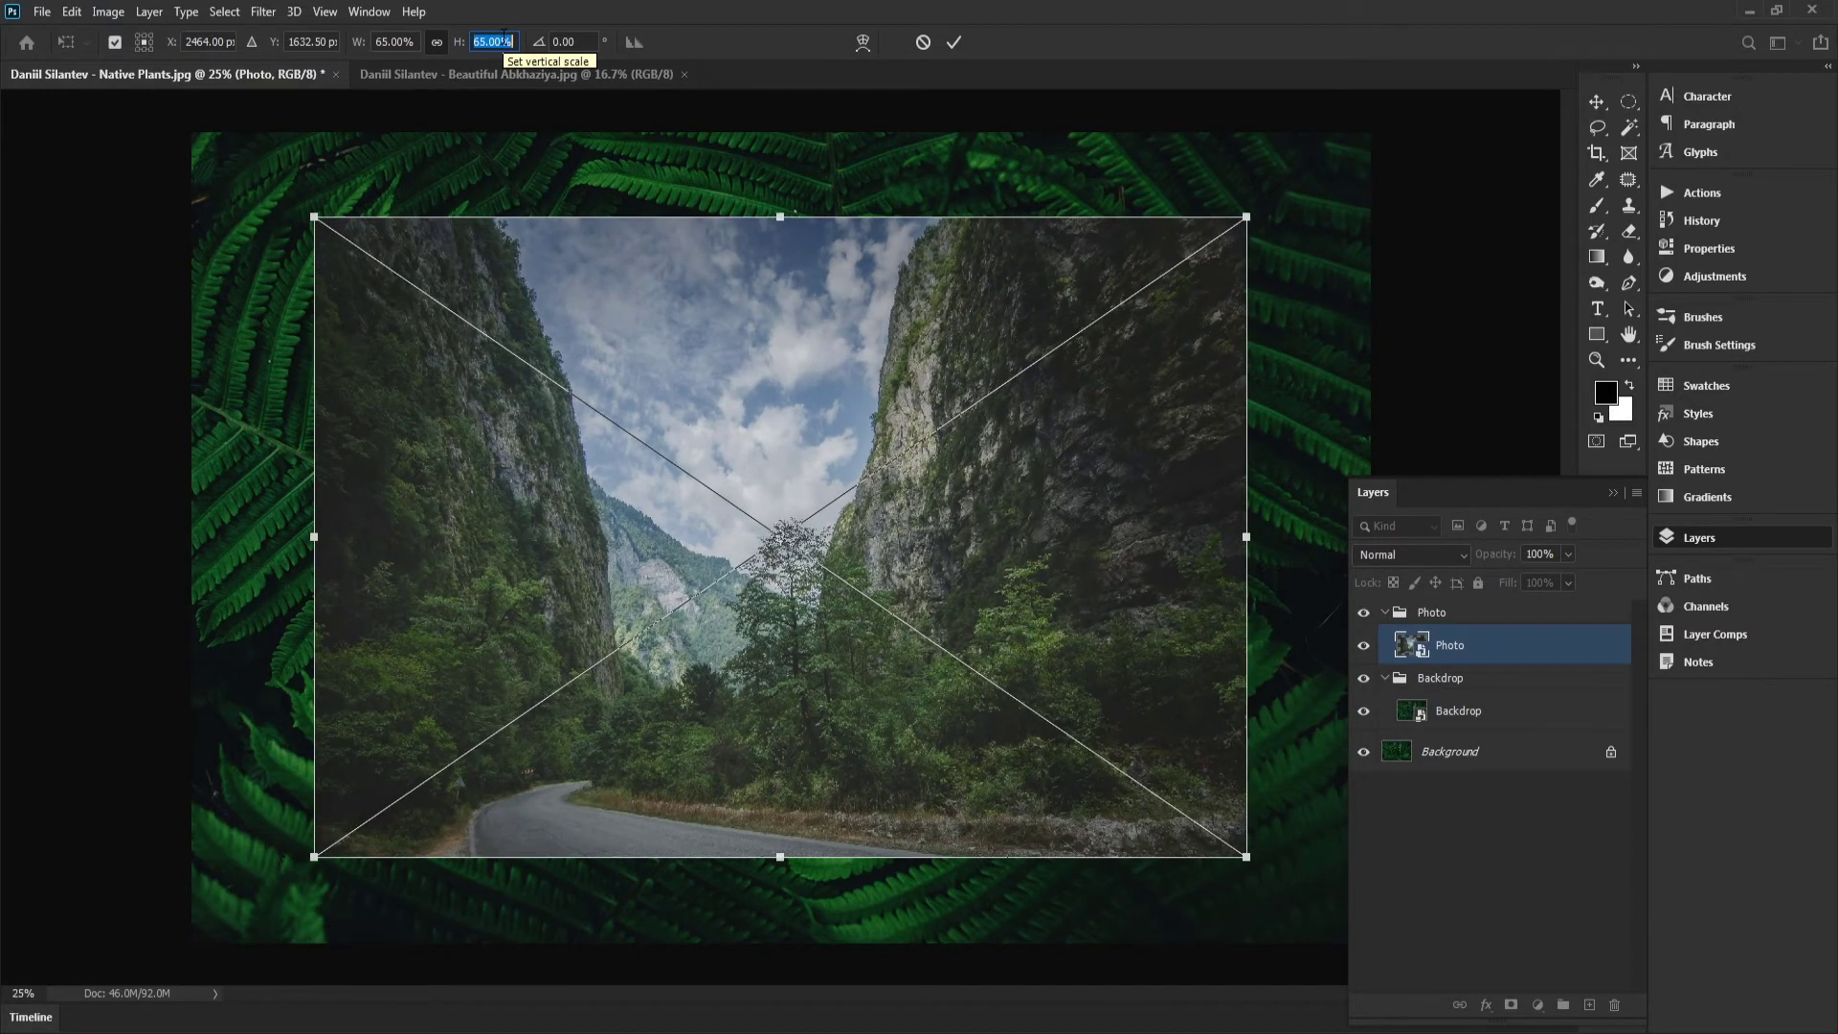
click(956, 45)
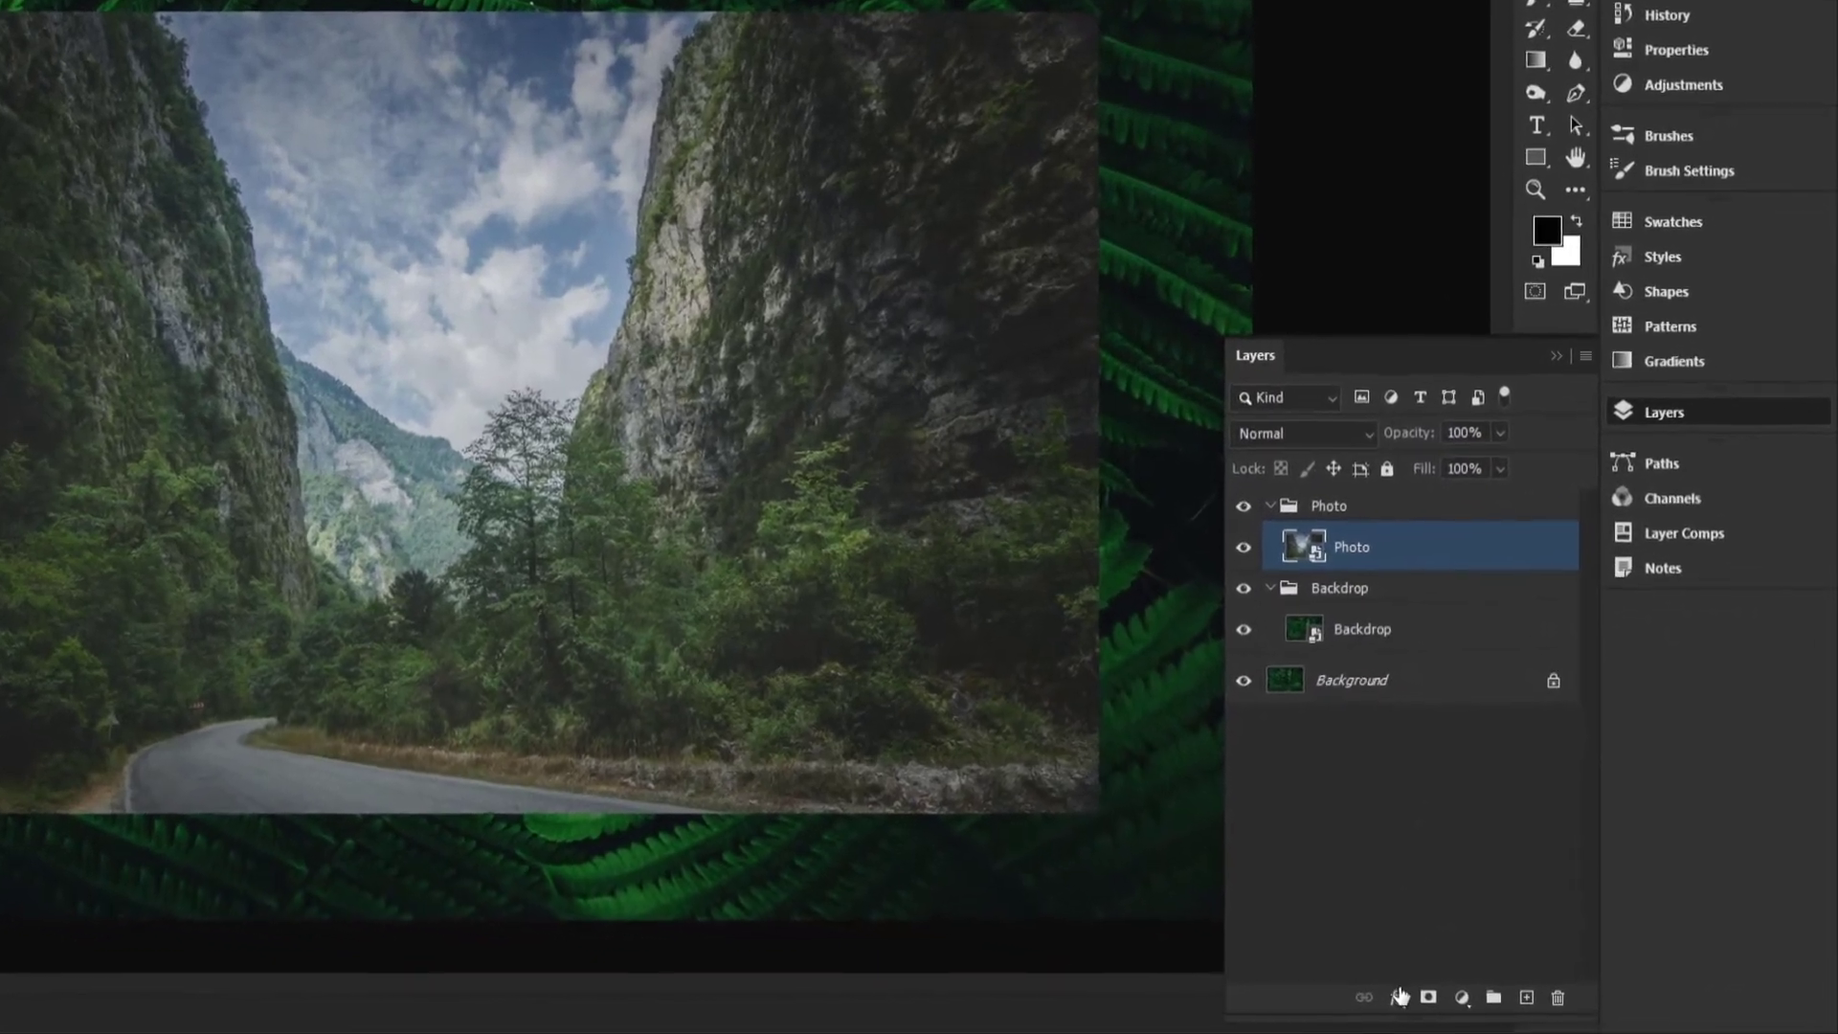
Step: Add an Outer Glow effect to the Photo layer with 100% opacity, black color and Normal blend mode
click(1400, 997)
click(1431, 948)
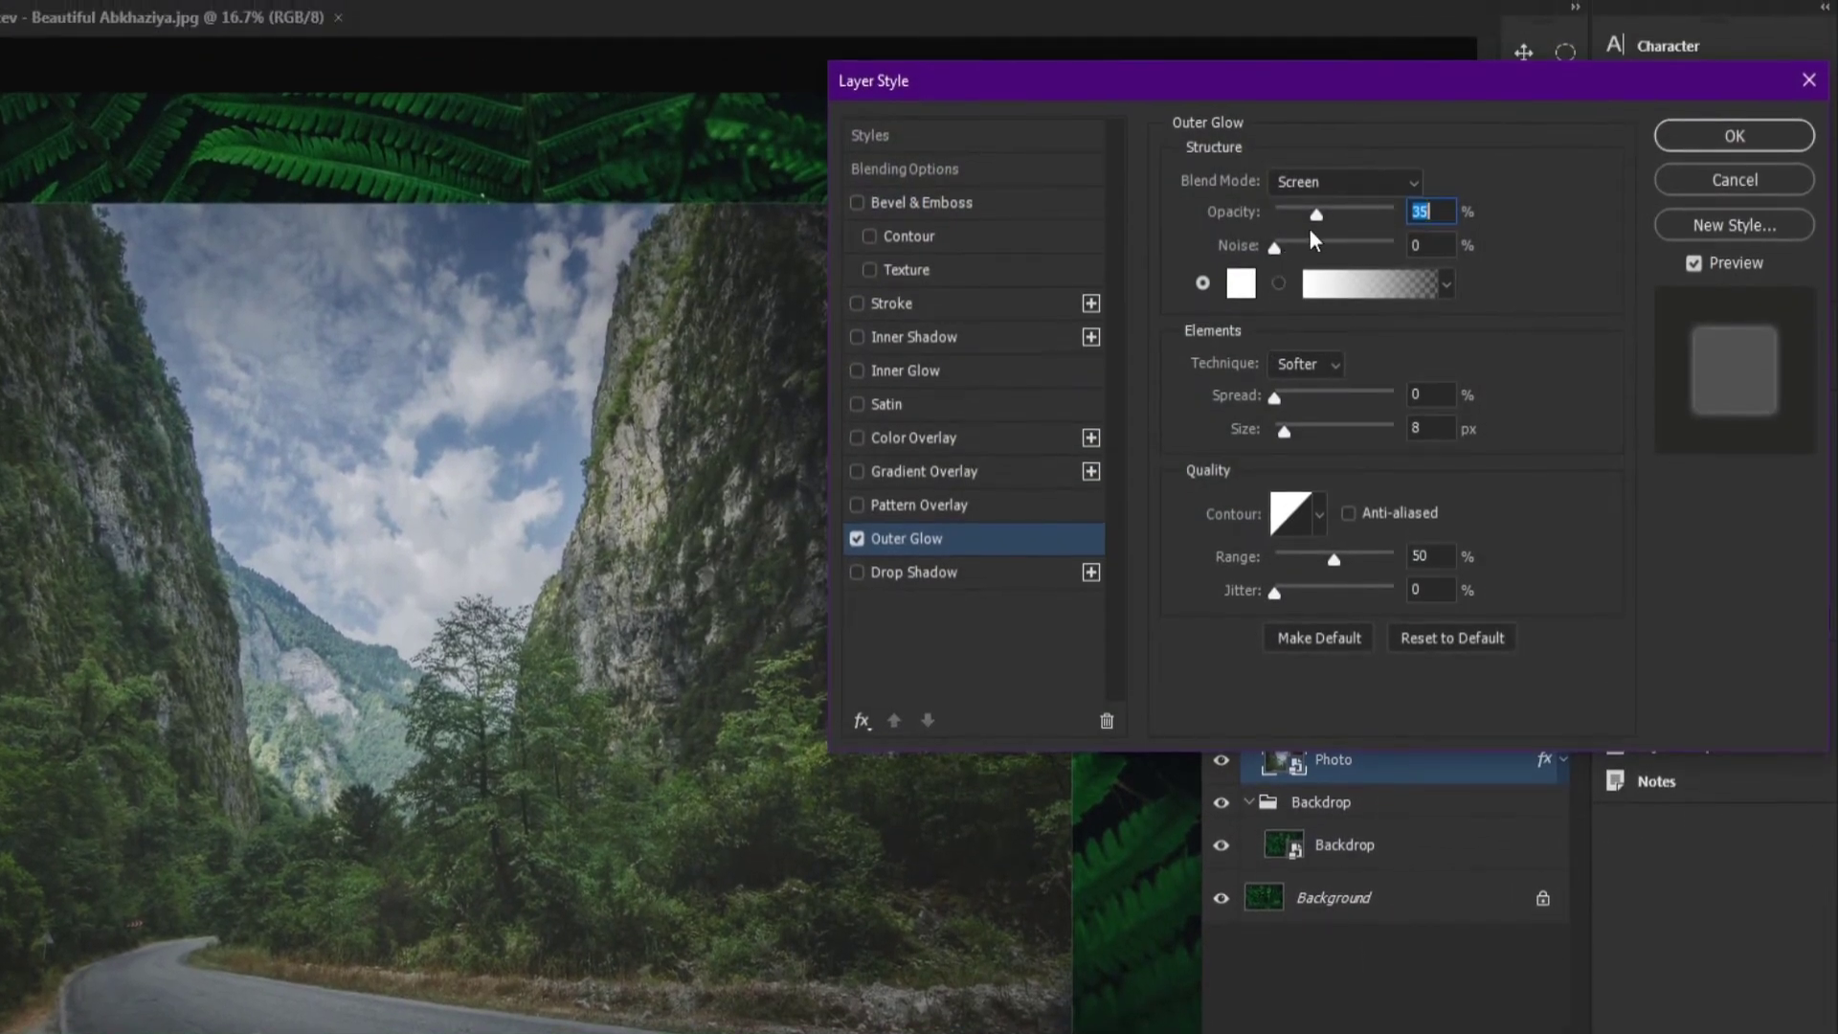
drag(1326, 215, 1498, 196)
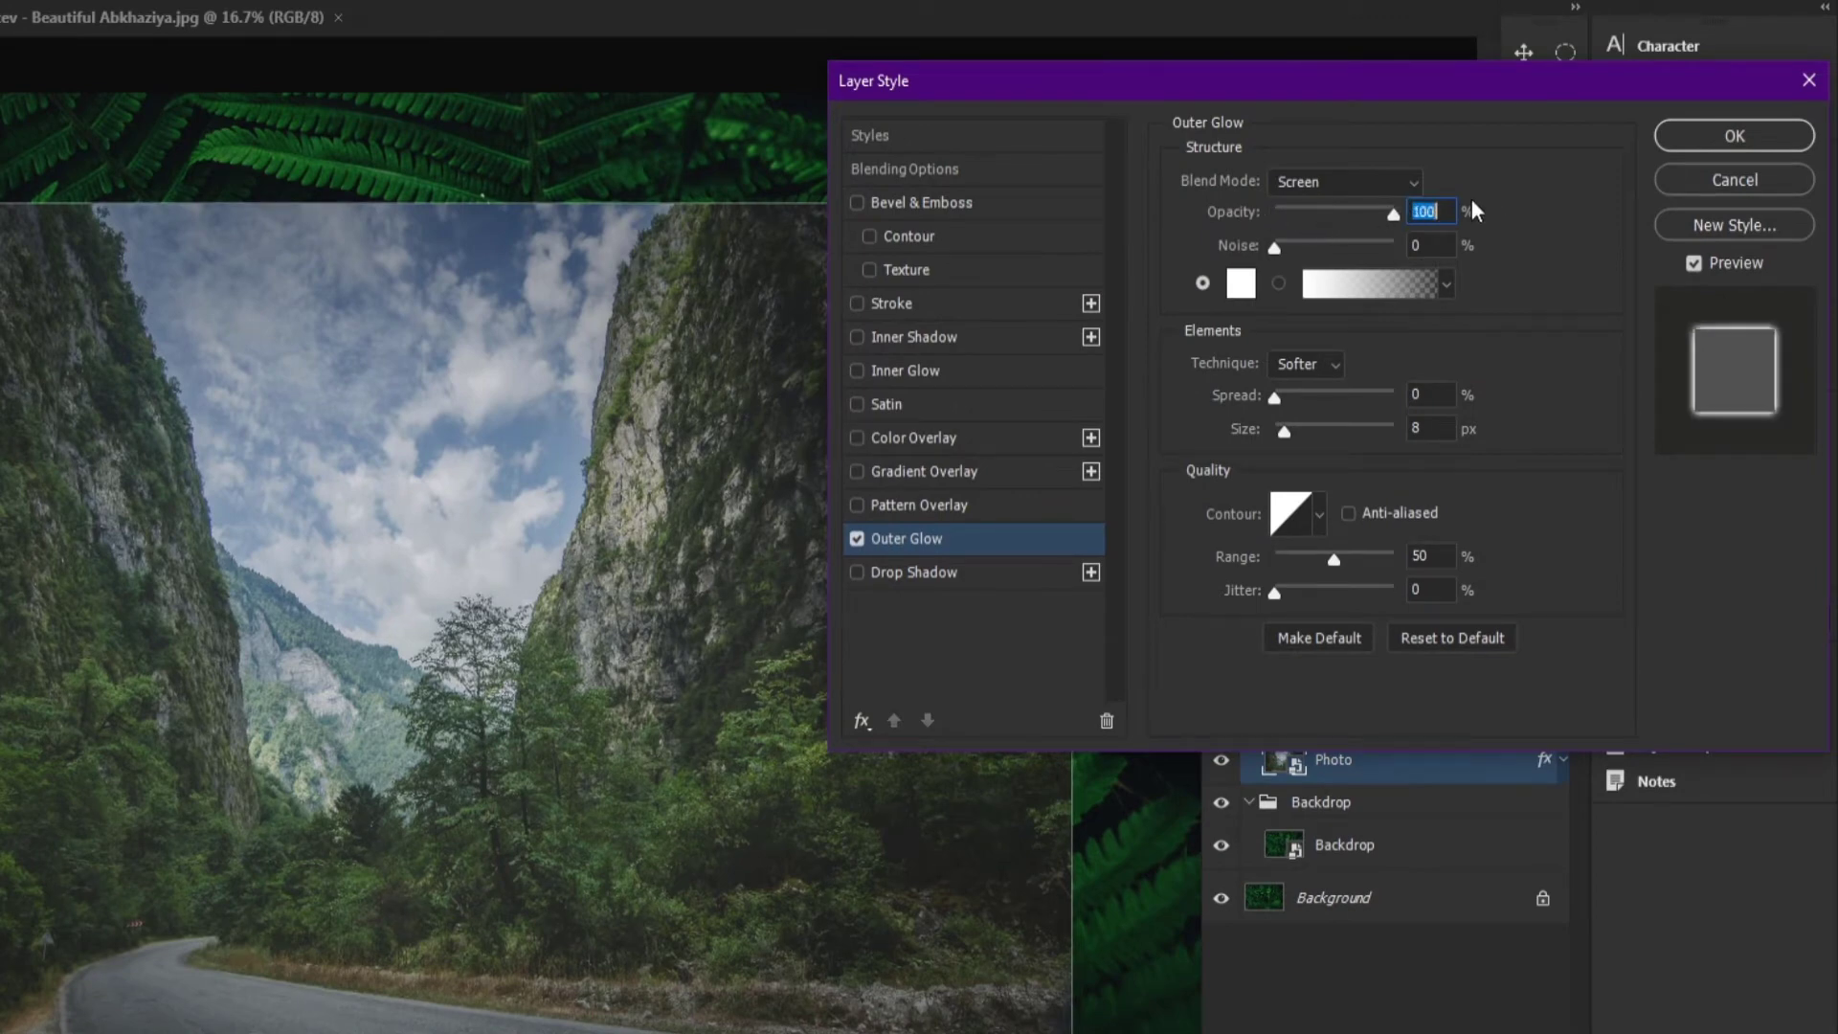
click(1240, 285)
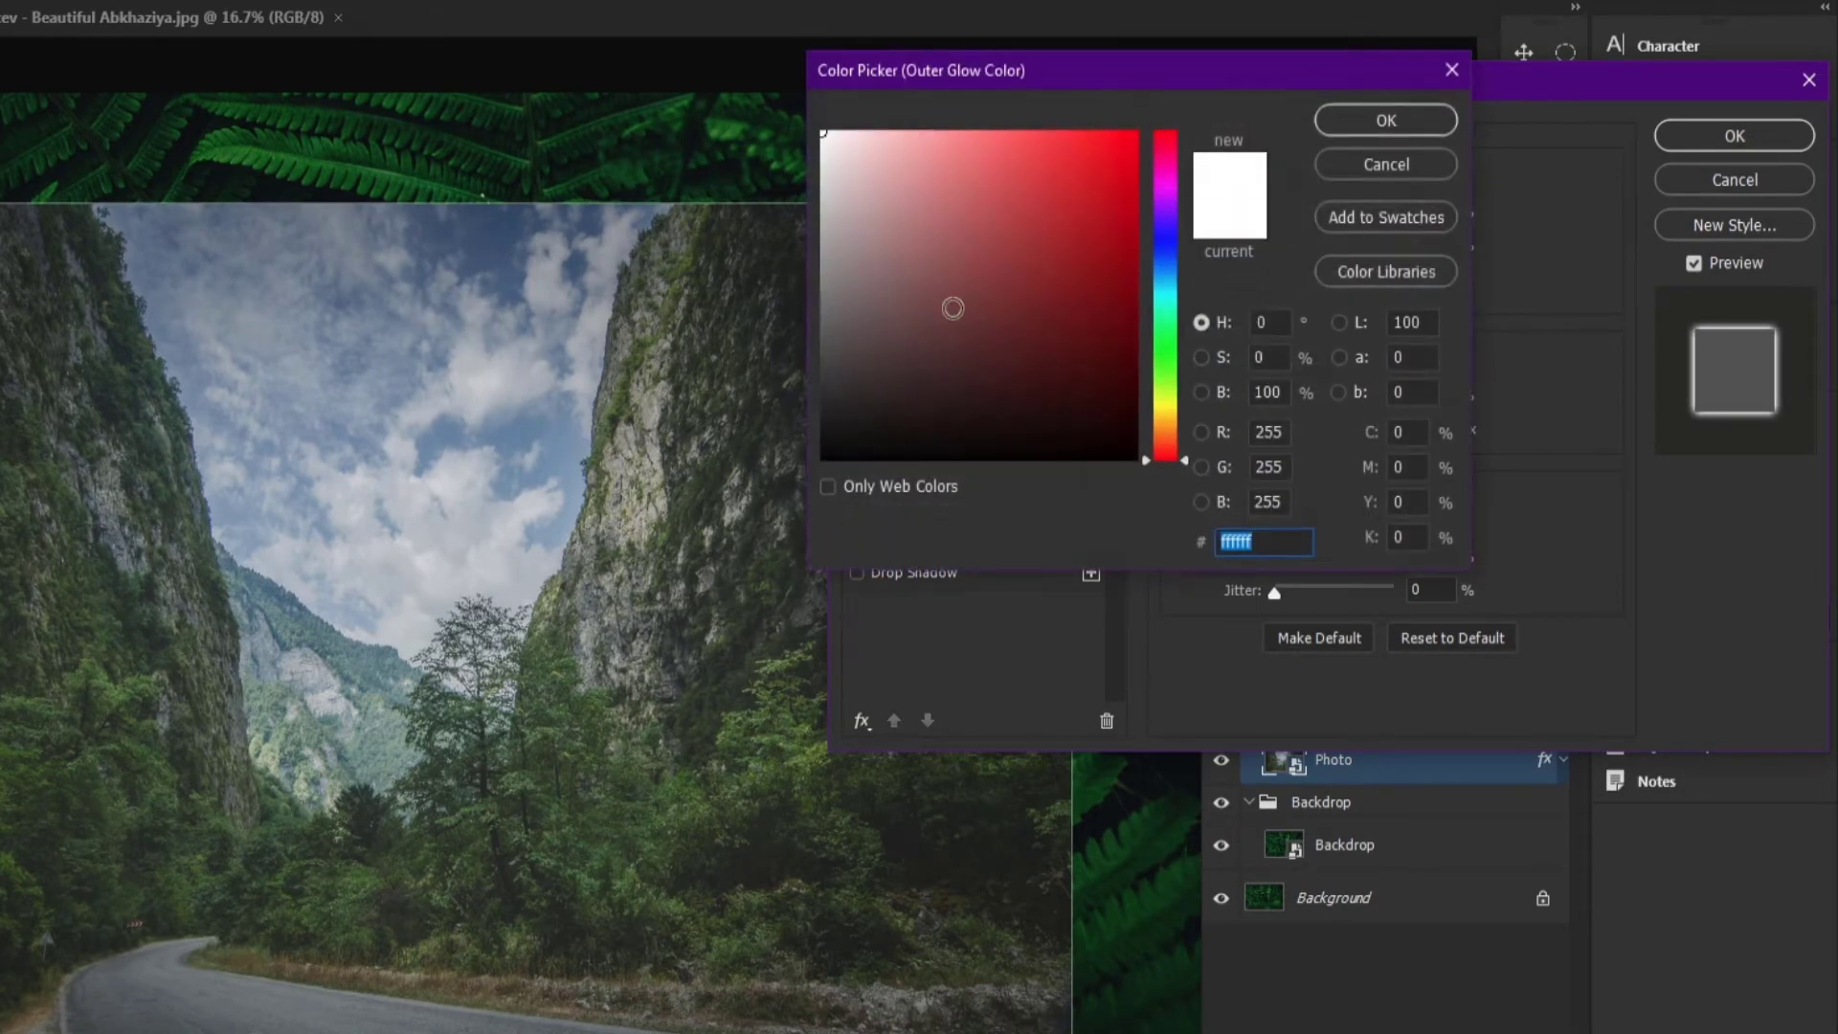
click(824, 449)
click(1386, 120)
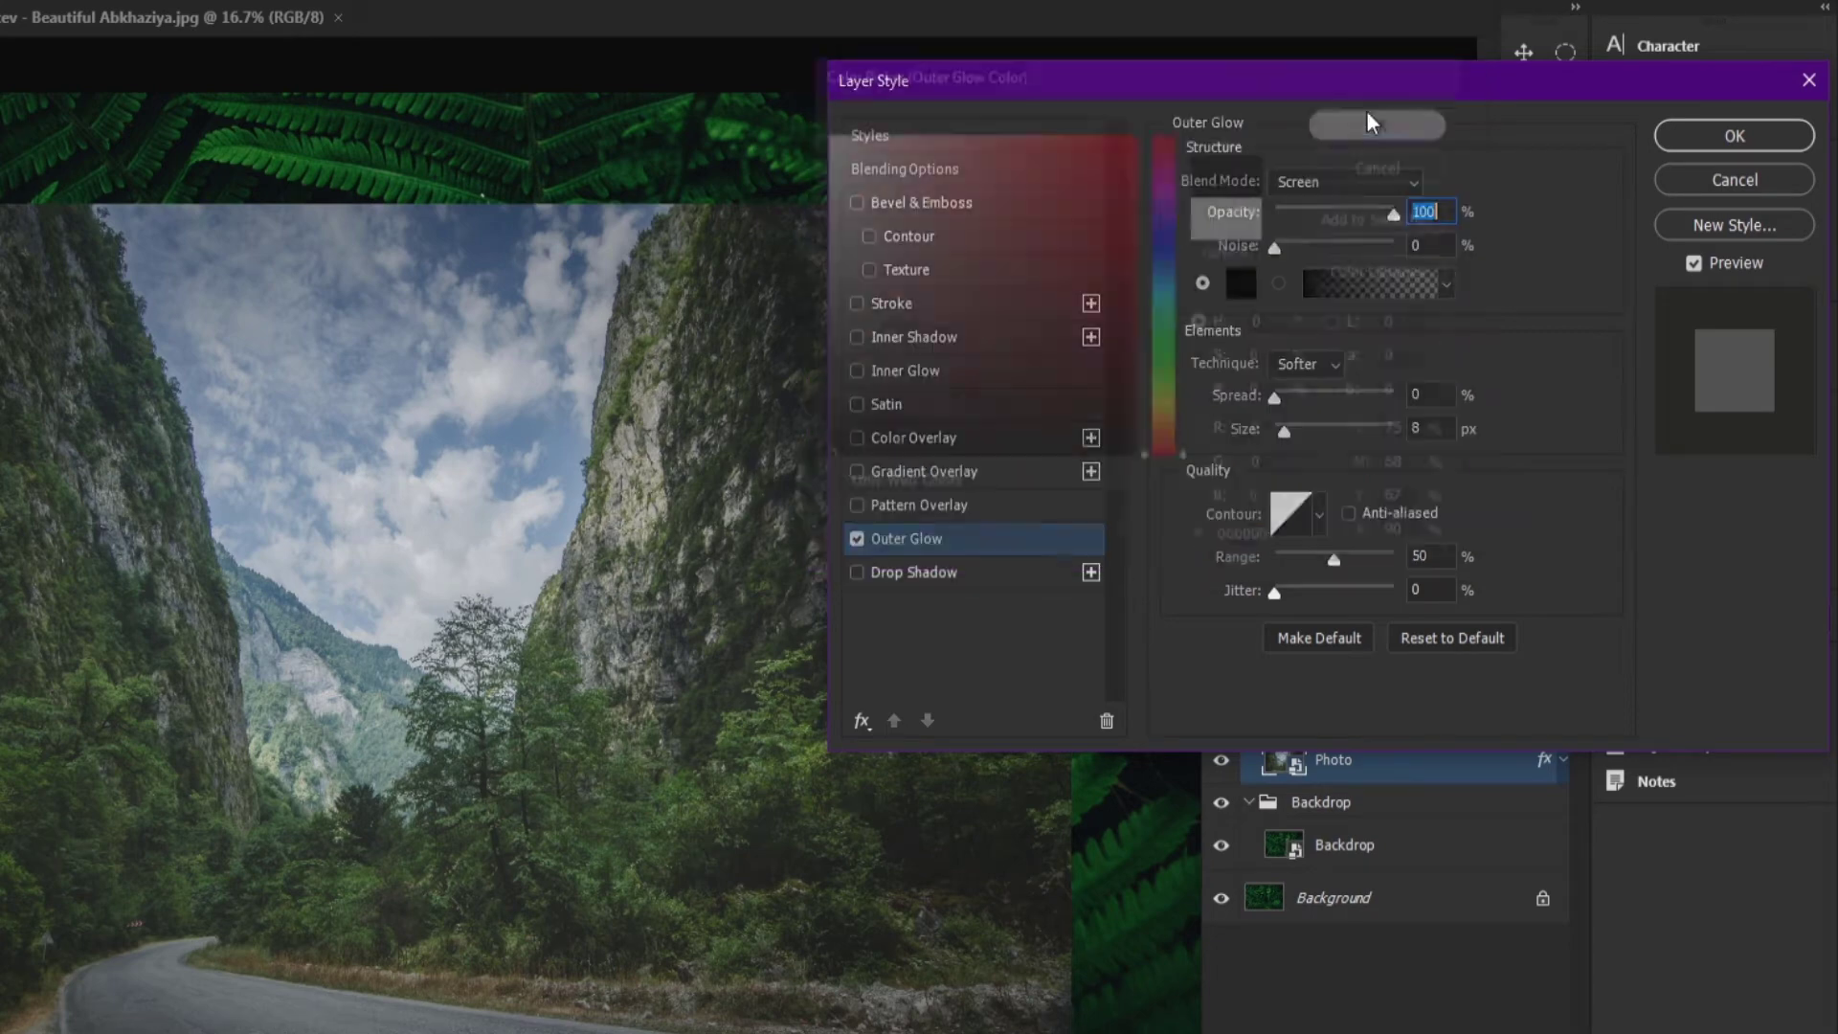
click(1303, 181)
click(1304, 211)
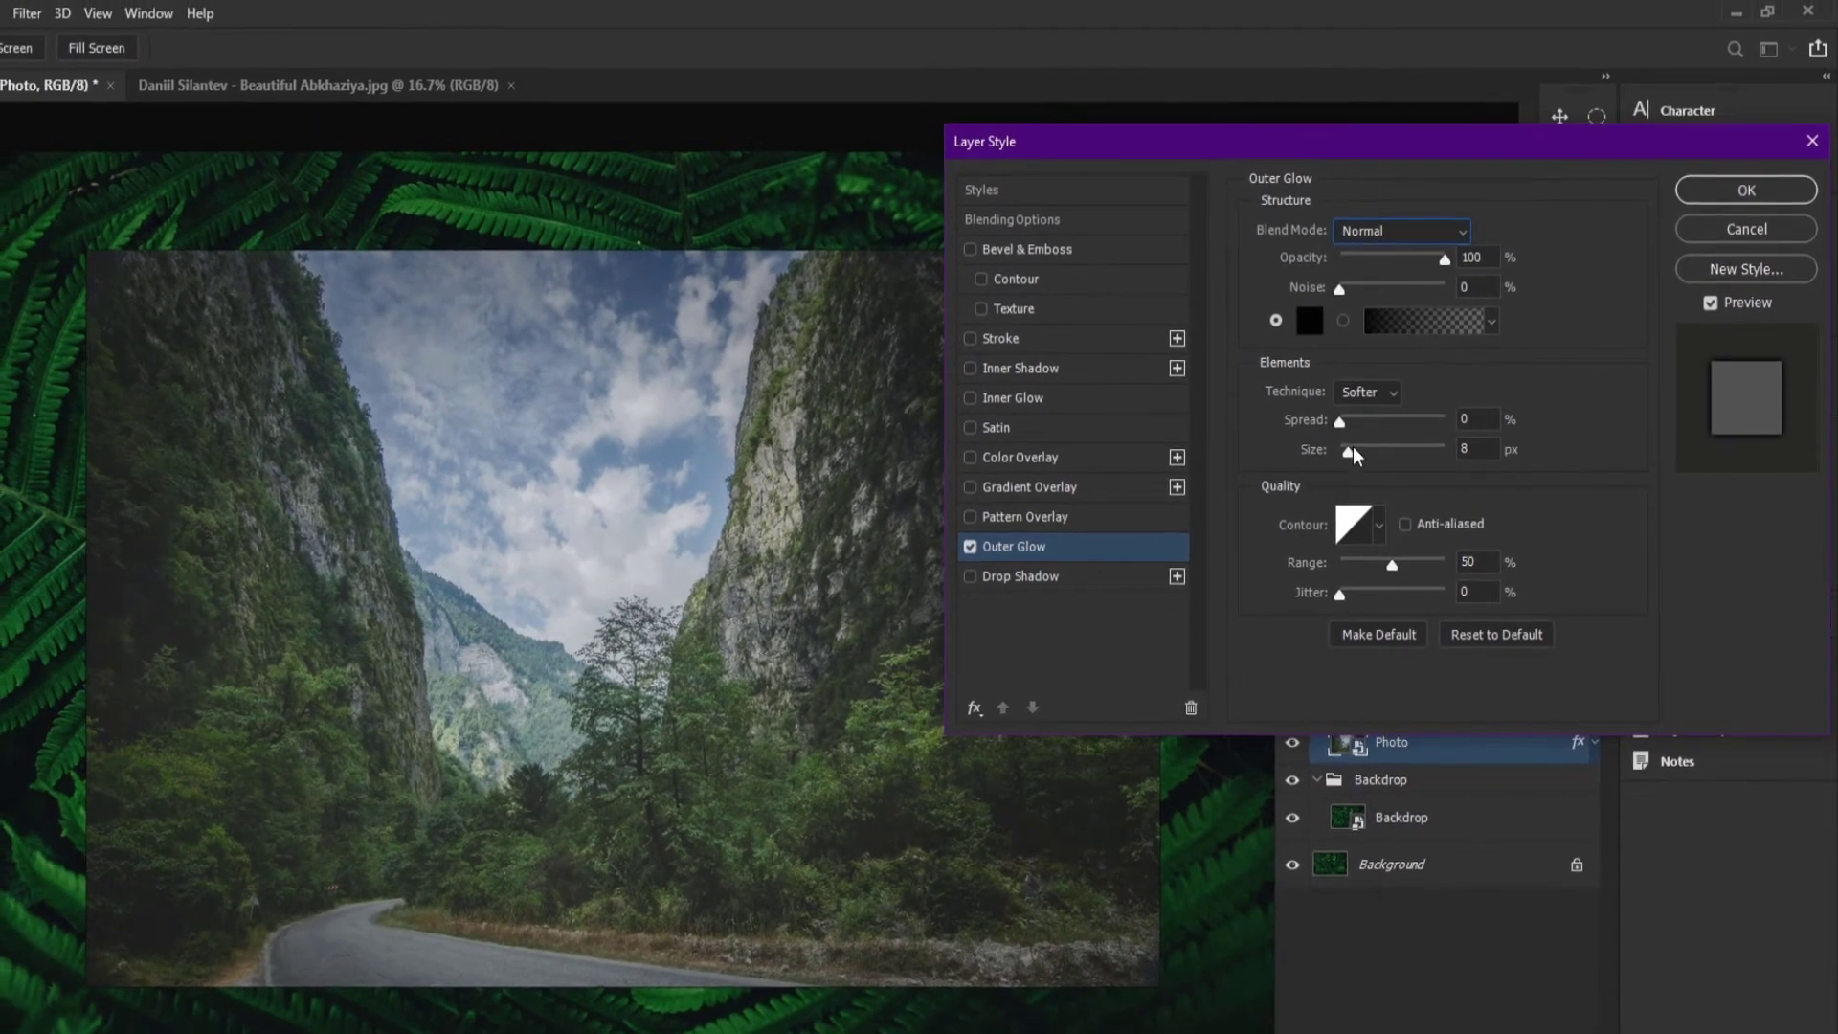
Step: Set the outer glow's size to 180 px and range to 75%, with anti-aliasing enabled and opacity kept at 100%
drag(1351, 452, 1423, 455)
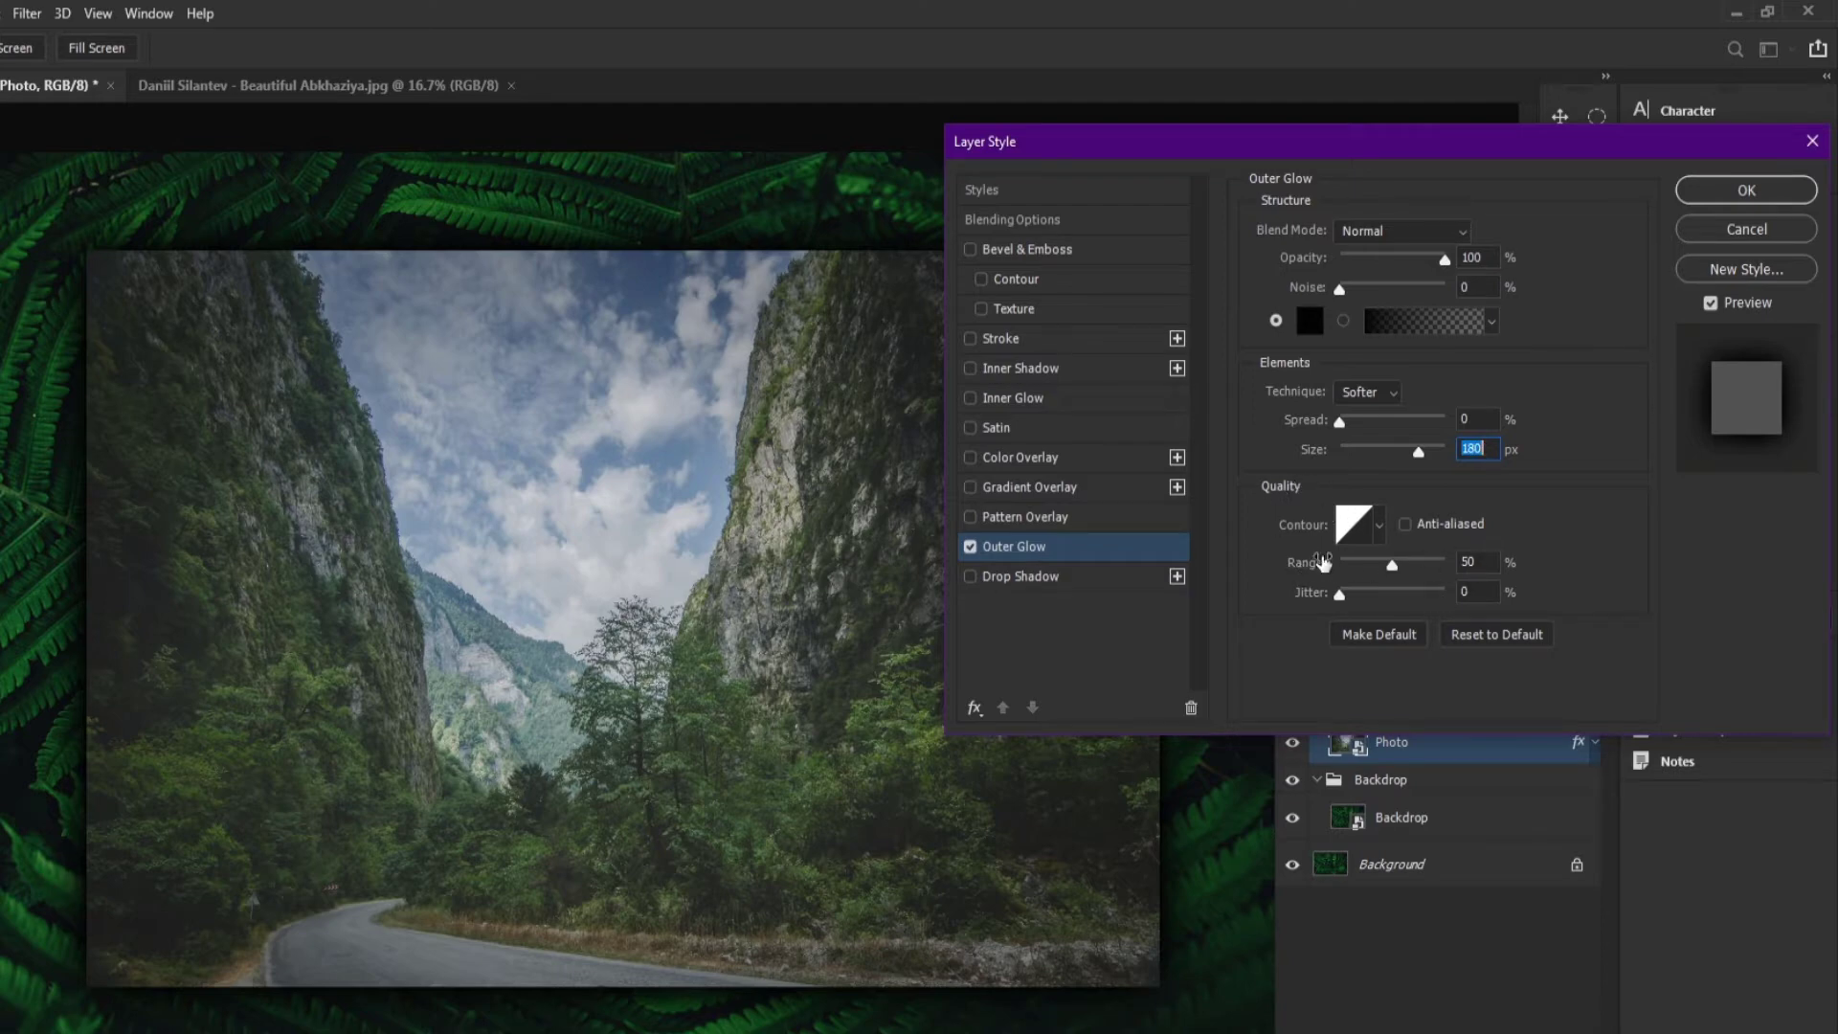
key(Tab)
text(75)
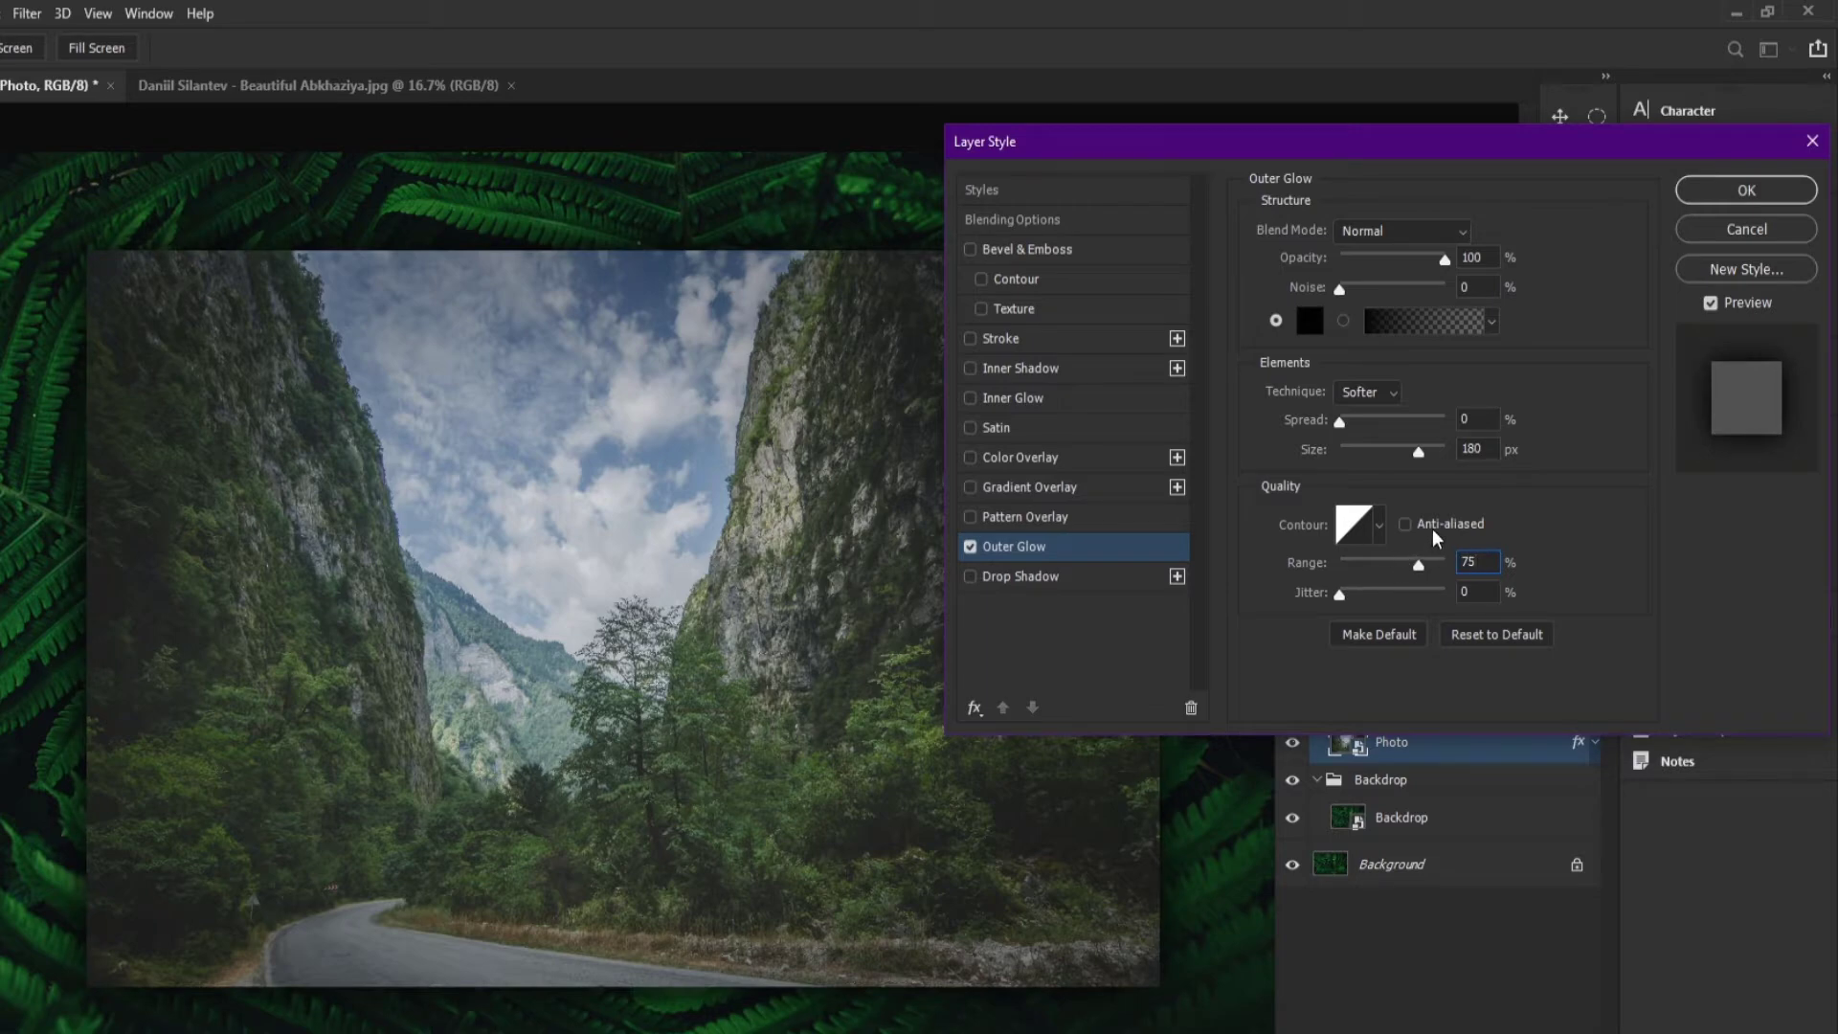
click(1427, 529)
mouse_move(1445, 266)
mouse_down()
mouse_move(1390, 274)
mouse_move(1477, 273)
mouse_up()
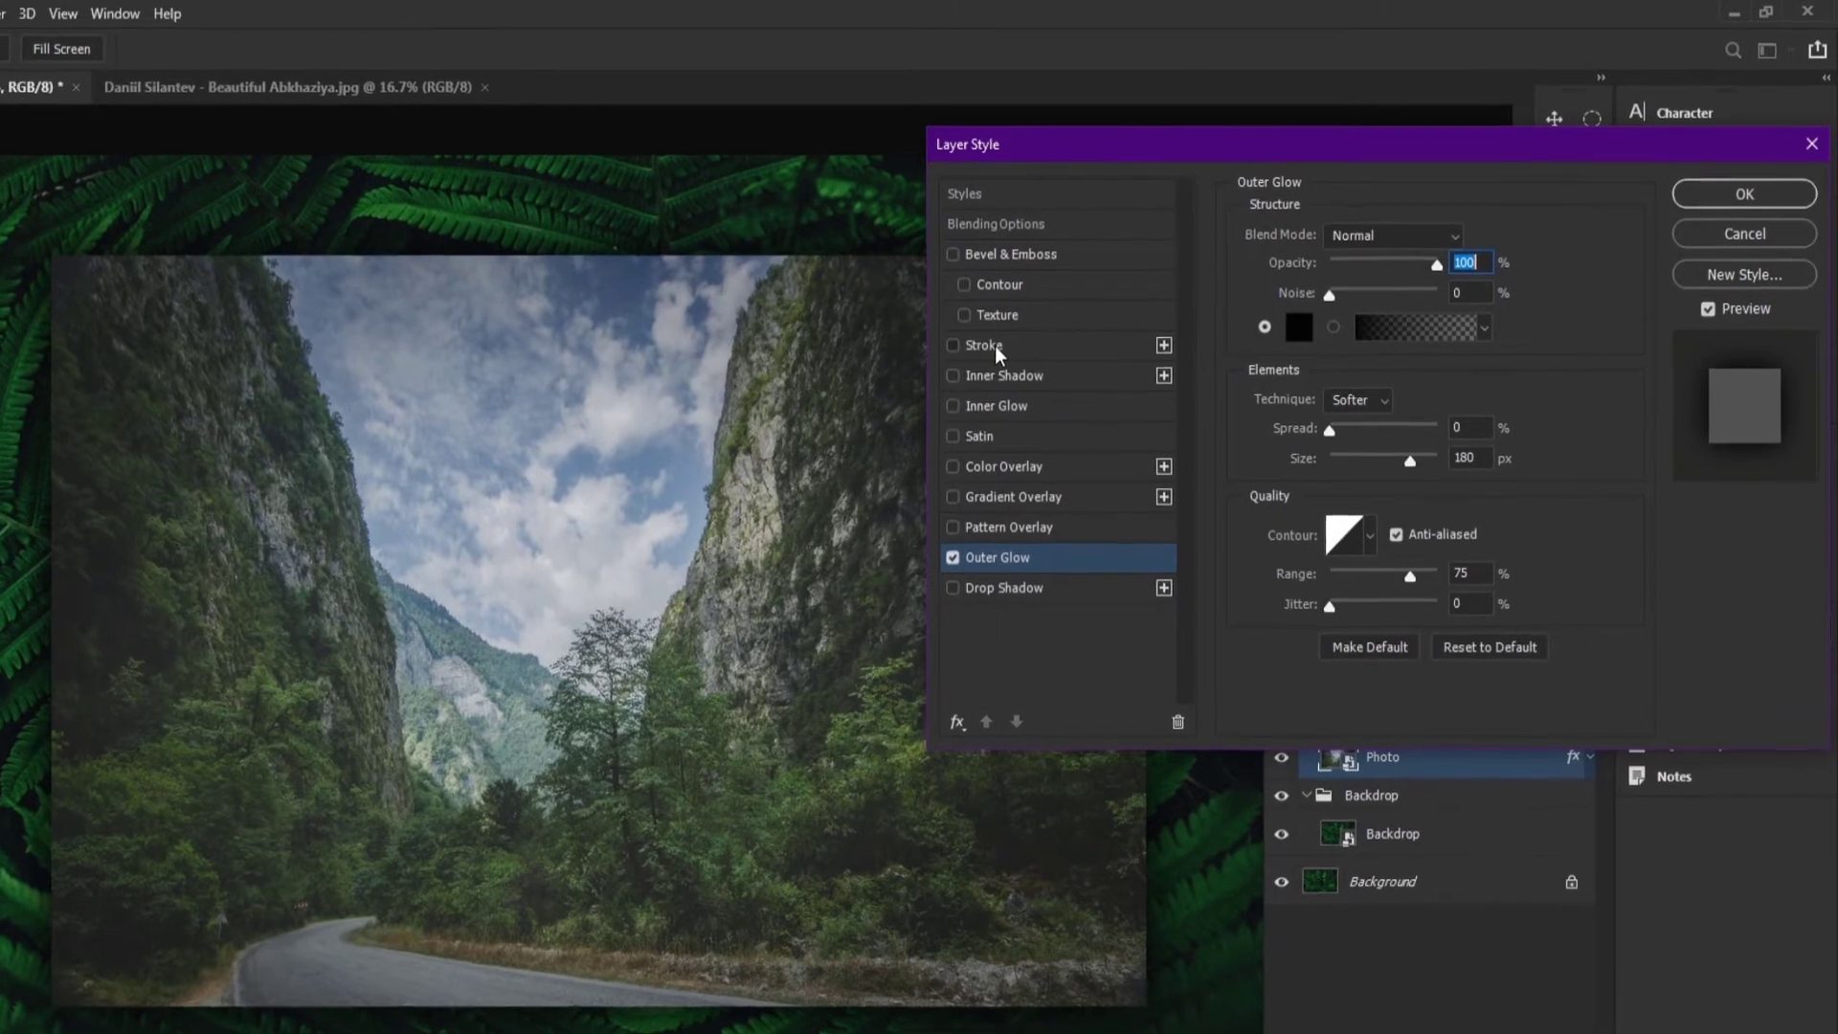
Step: Add a Stroke effect to the Photo layer with a size of 8 px
click(996, 346)
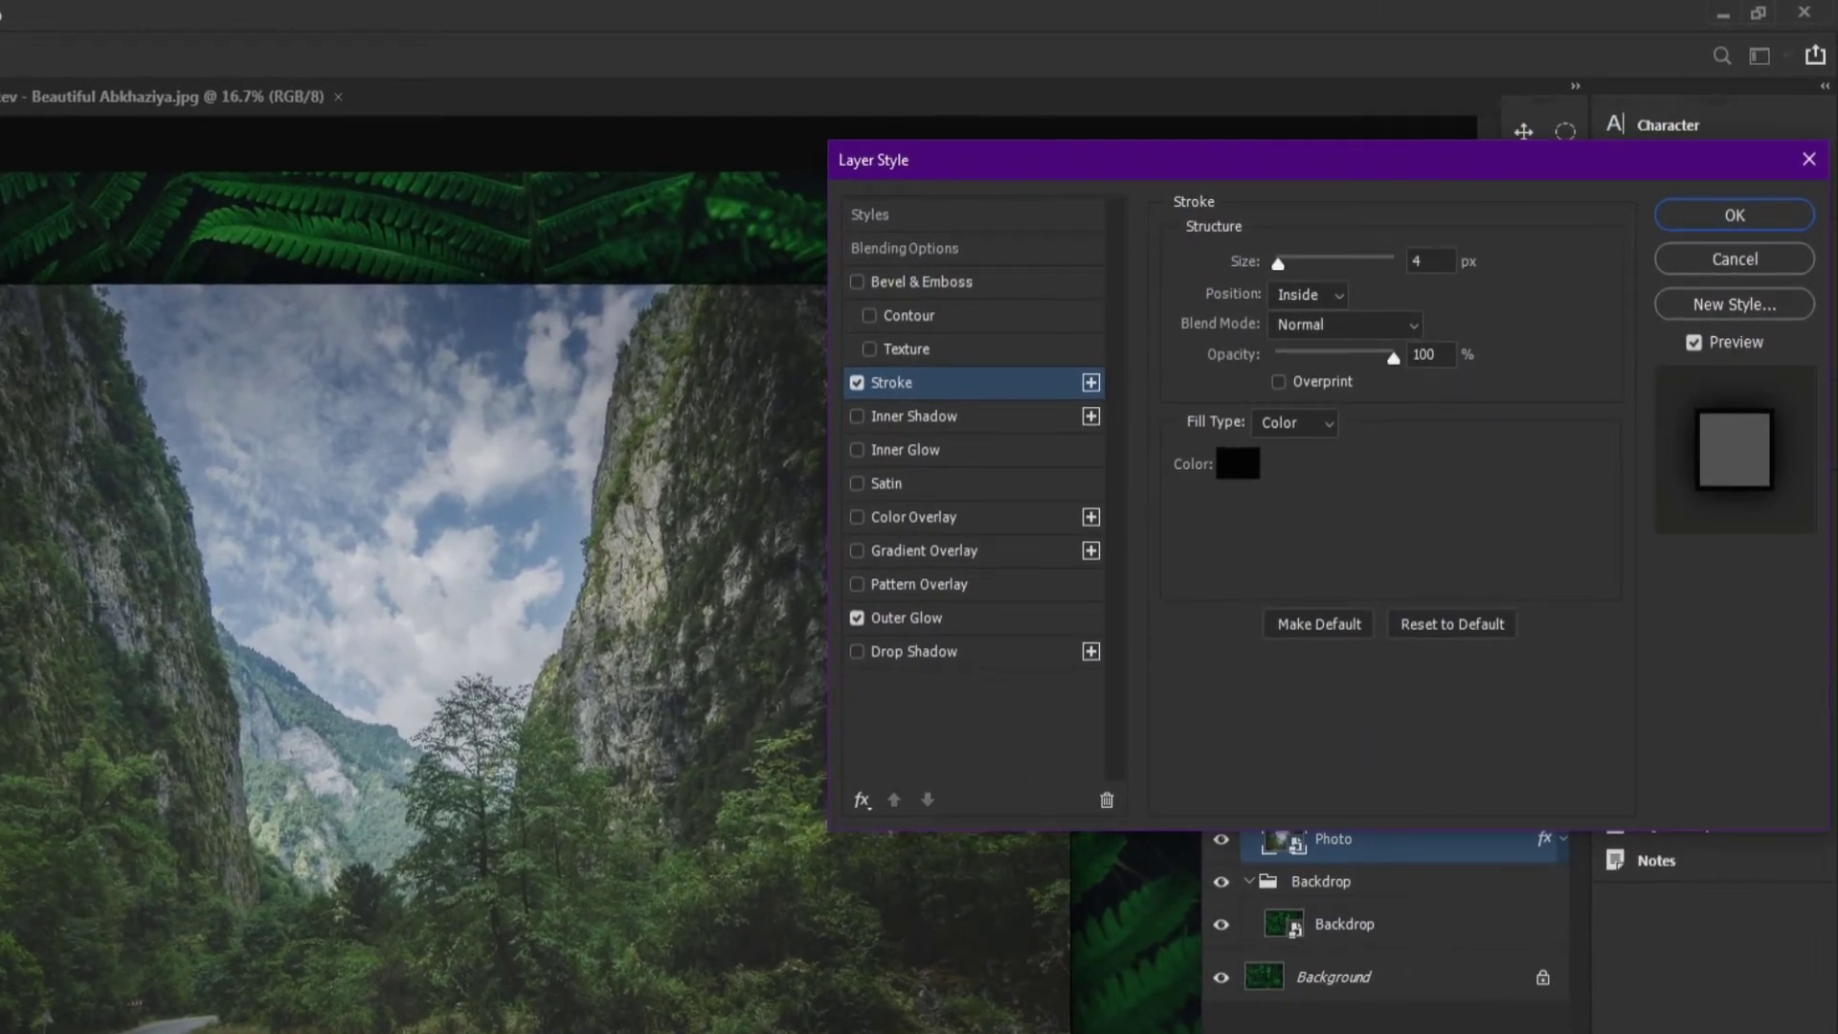
click(1431, 264)
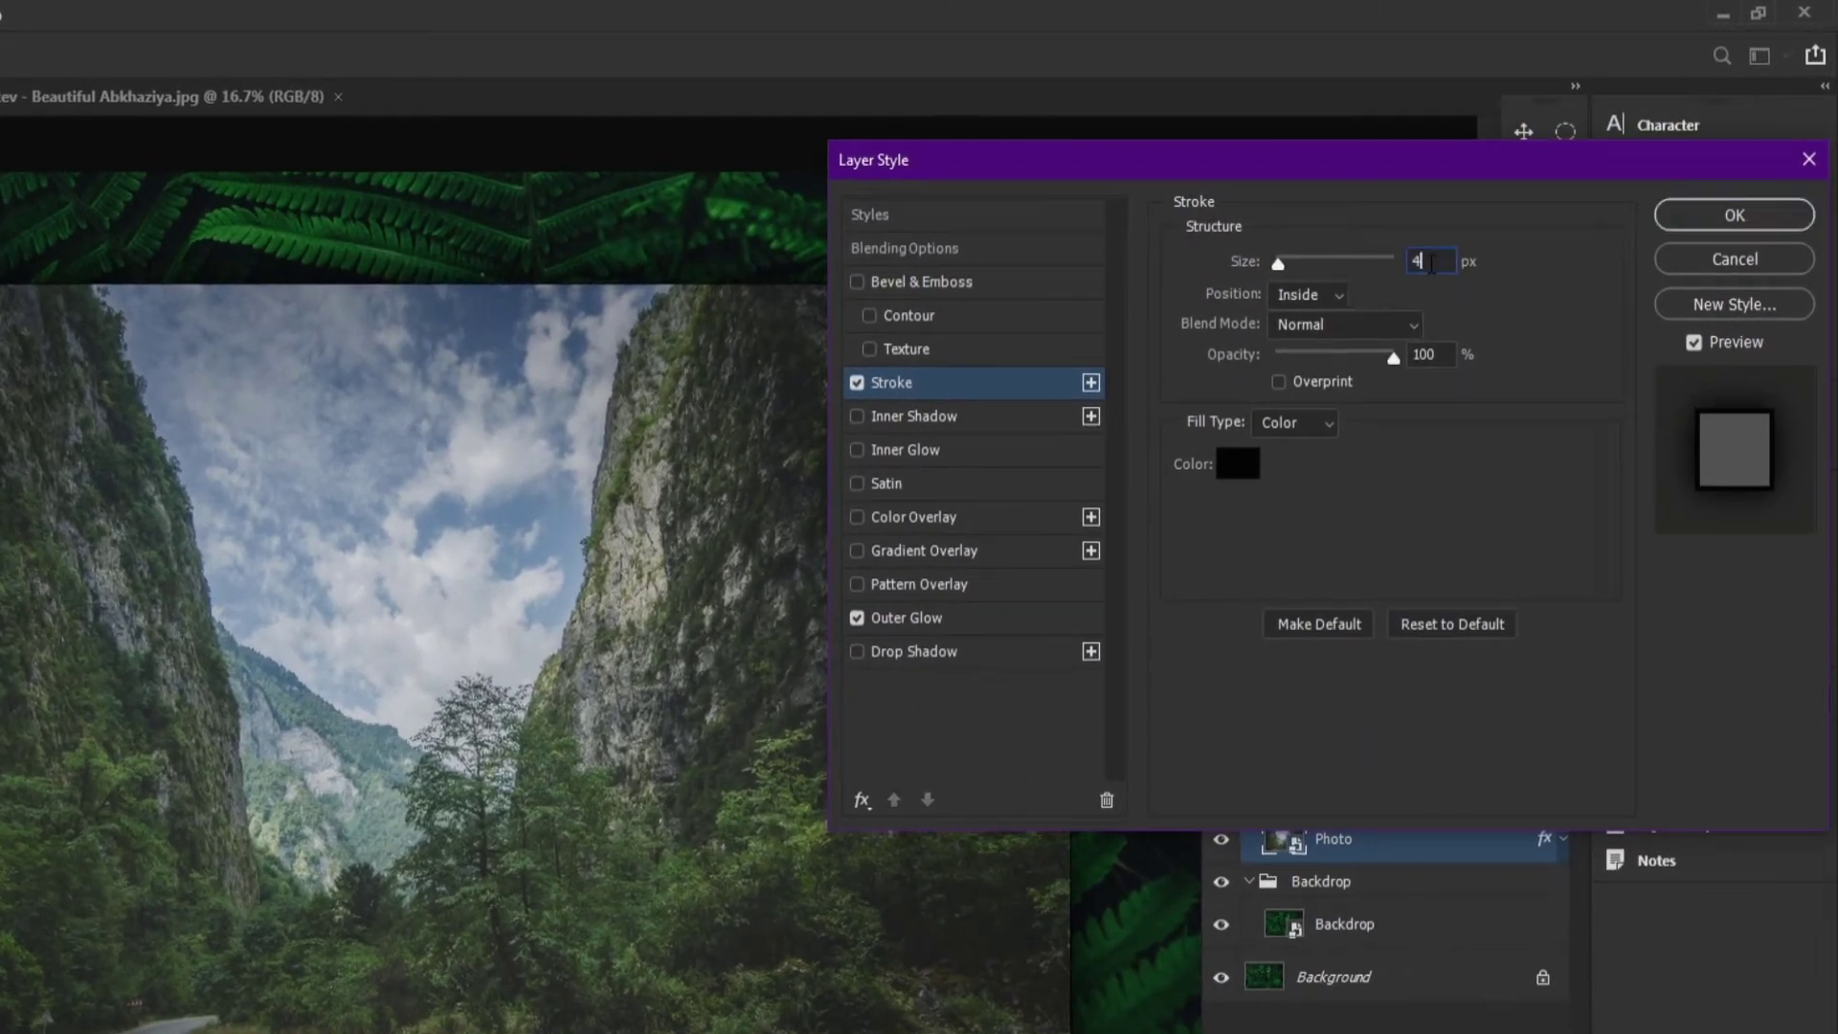
key(Up)
key(Up)
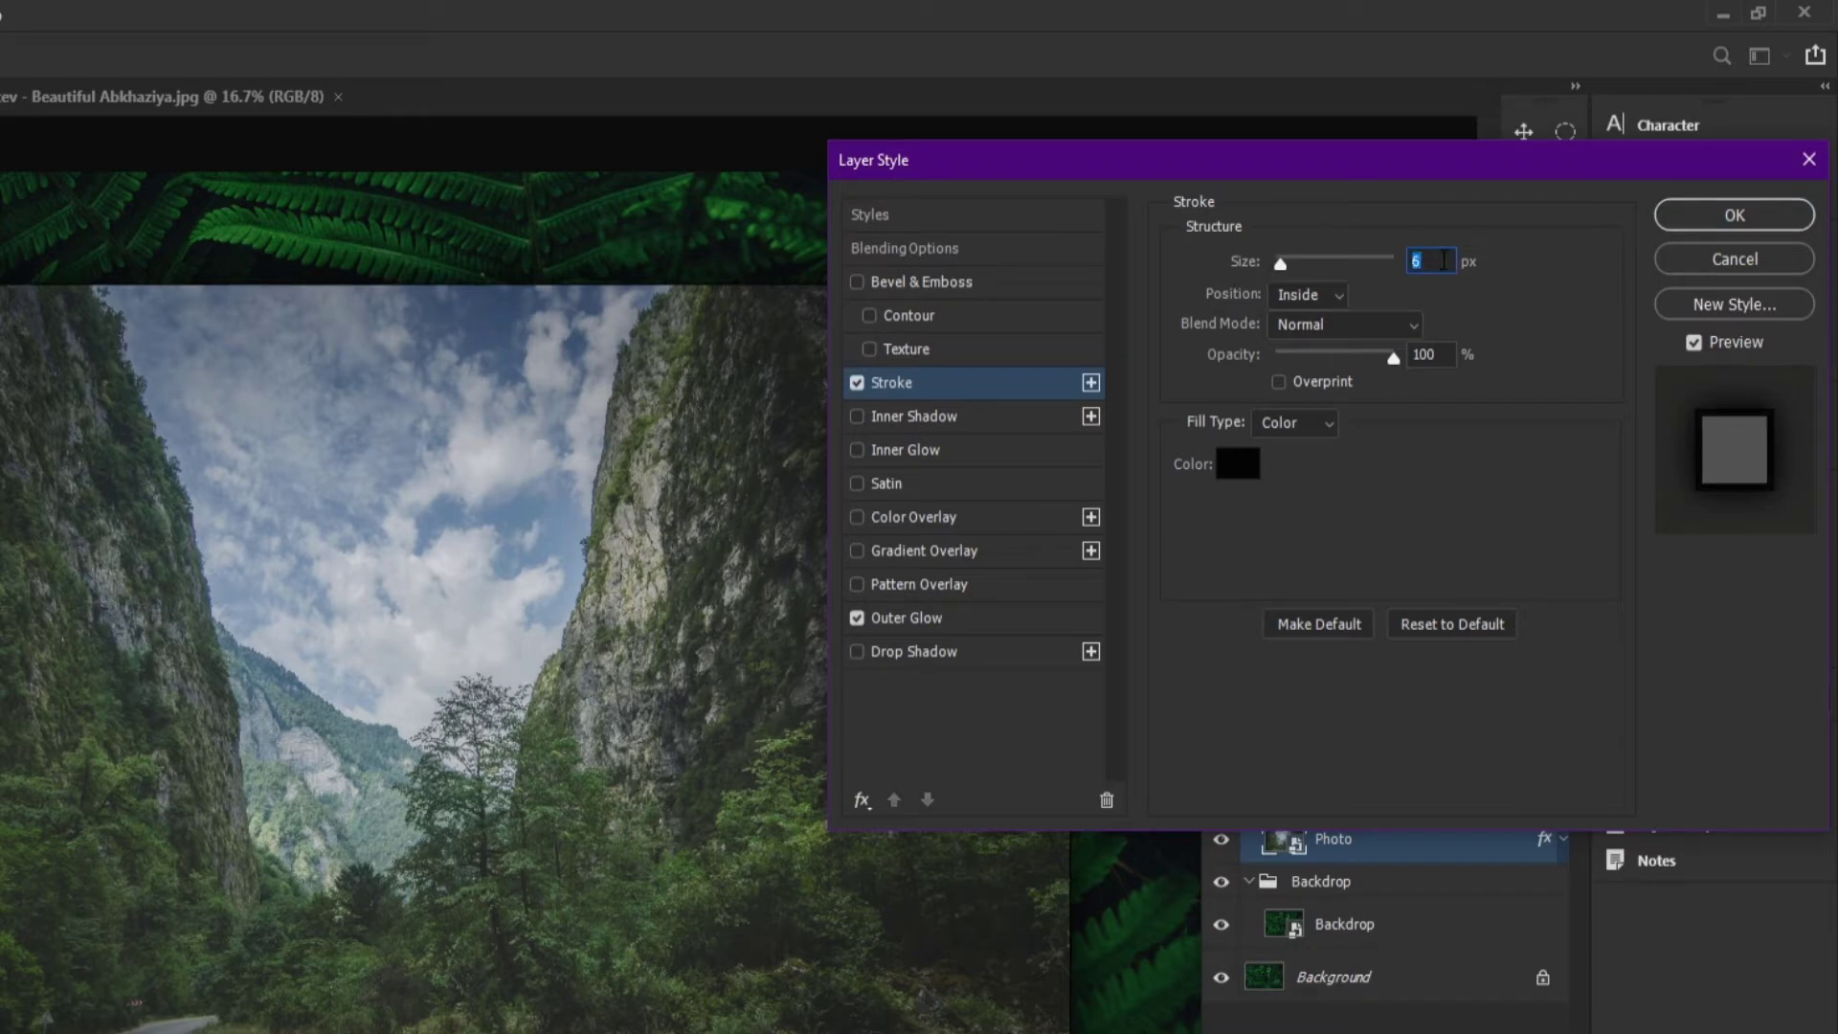
key(Up)
key(Up)
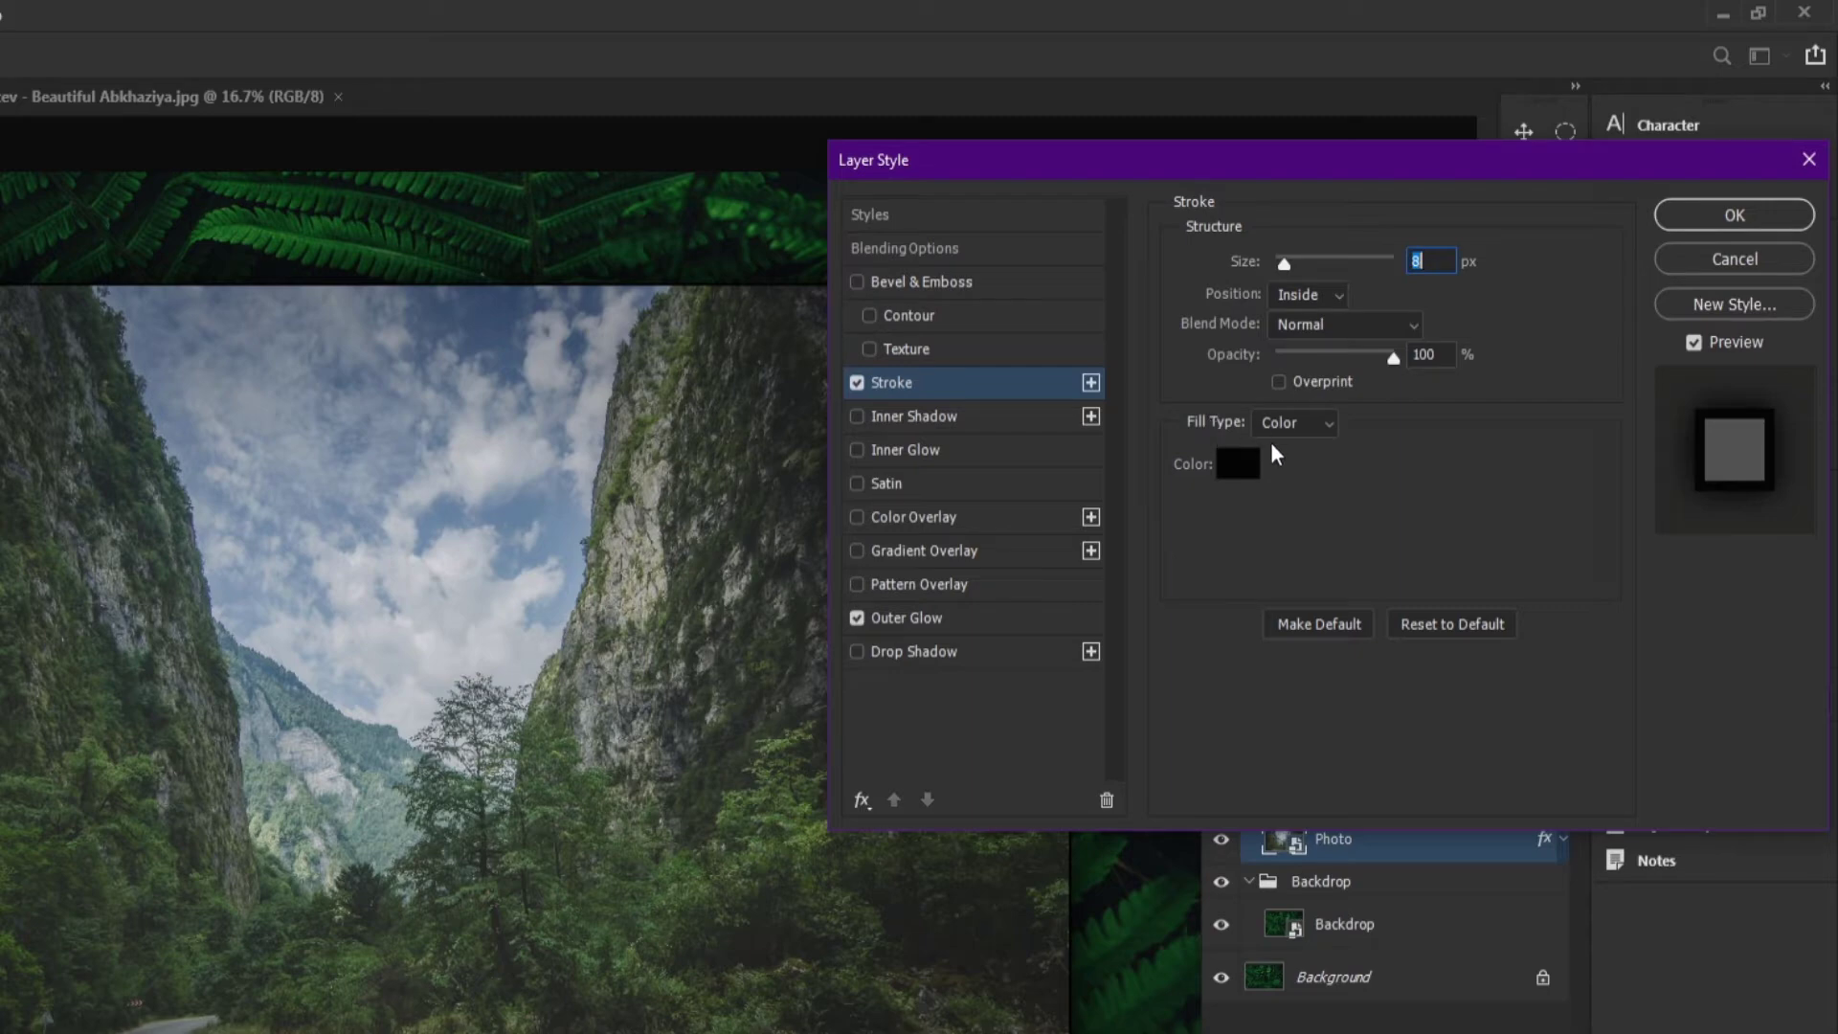
Step: Set the stroke color to pale blue-gray dce3ea, starting from a color sampled in the photo's sky
click(1237, 464)
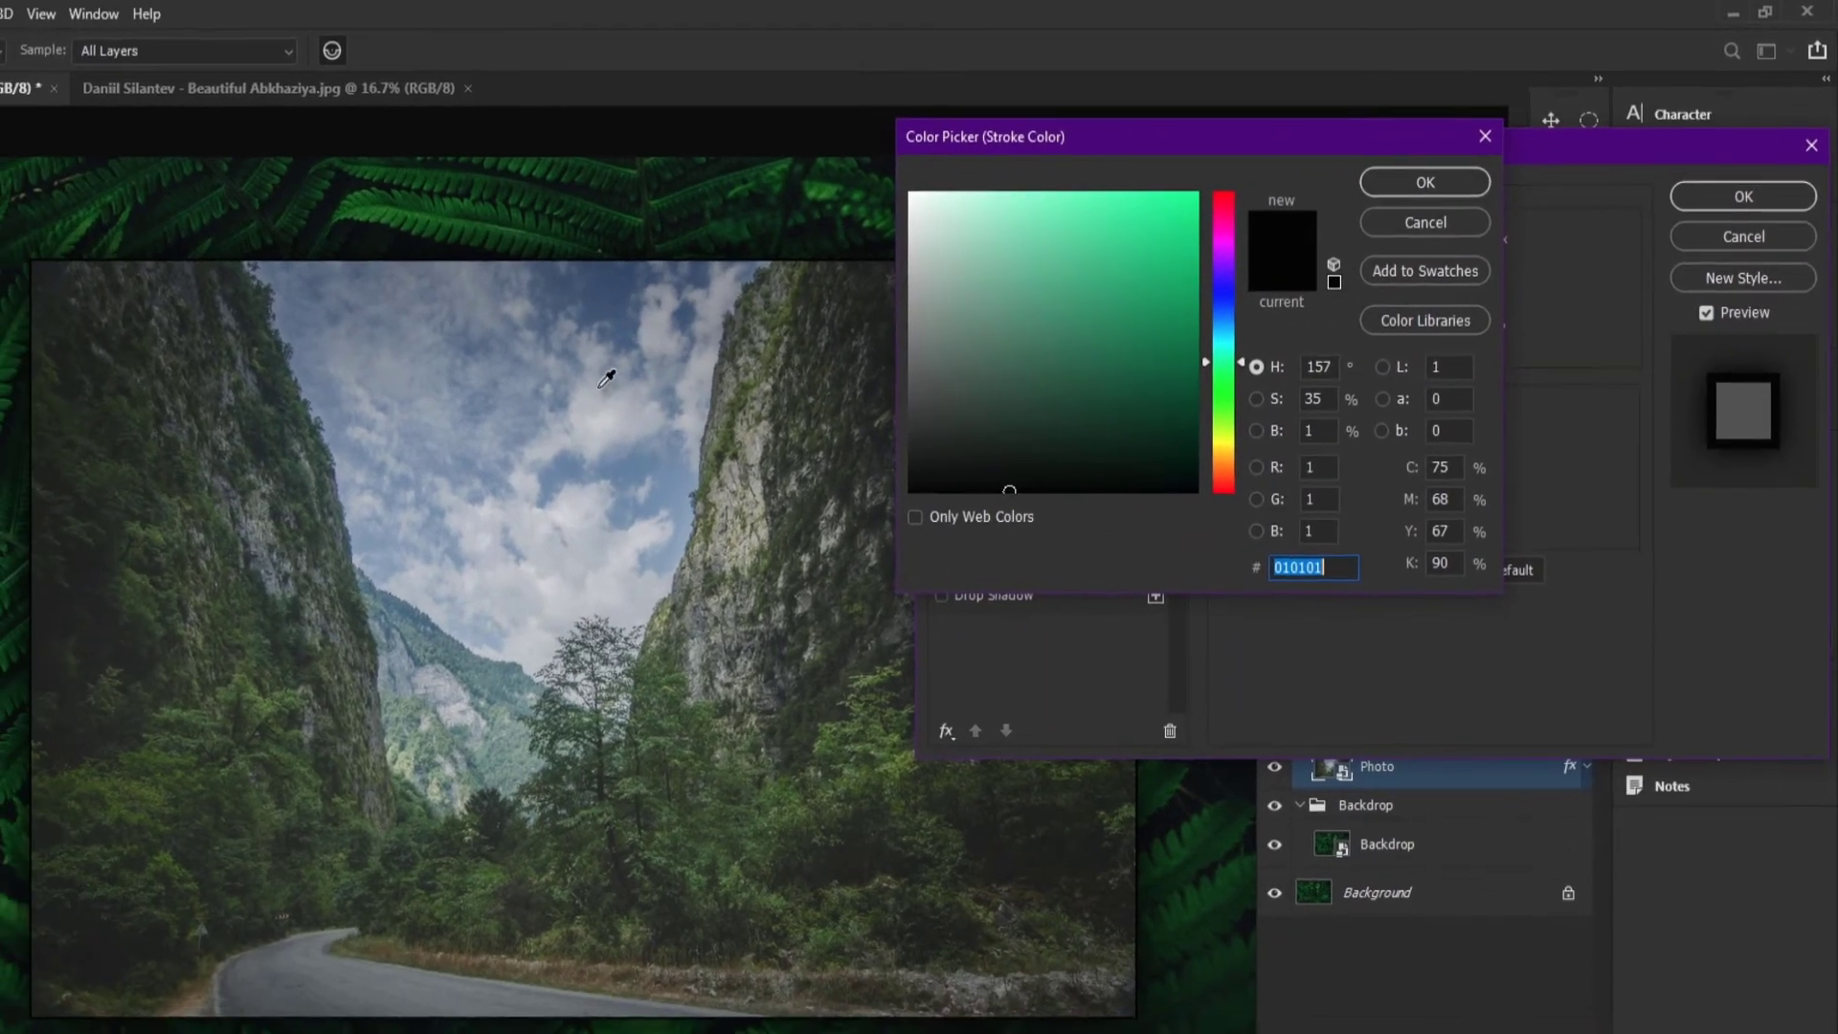
click(475, 411)
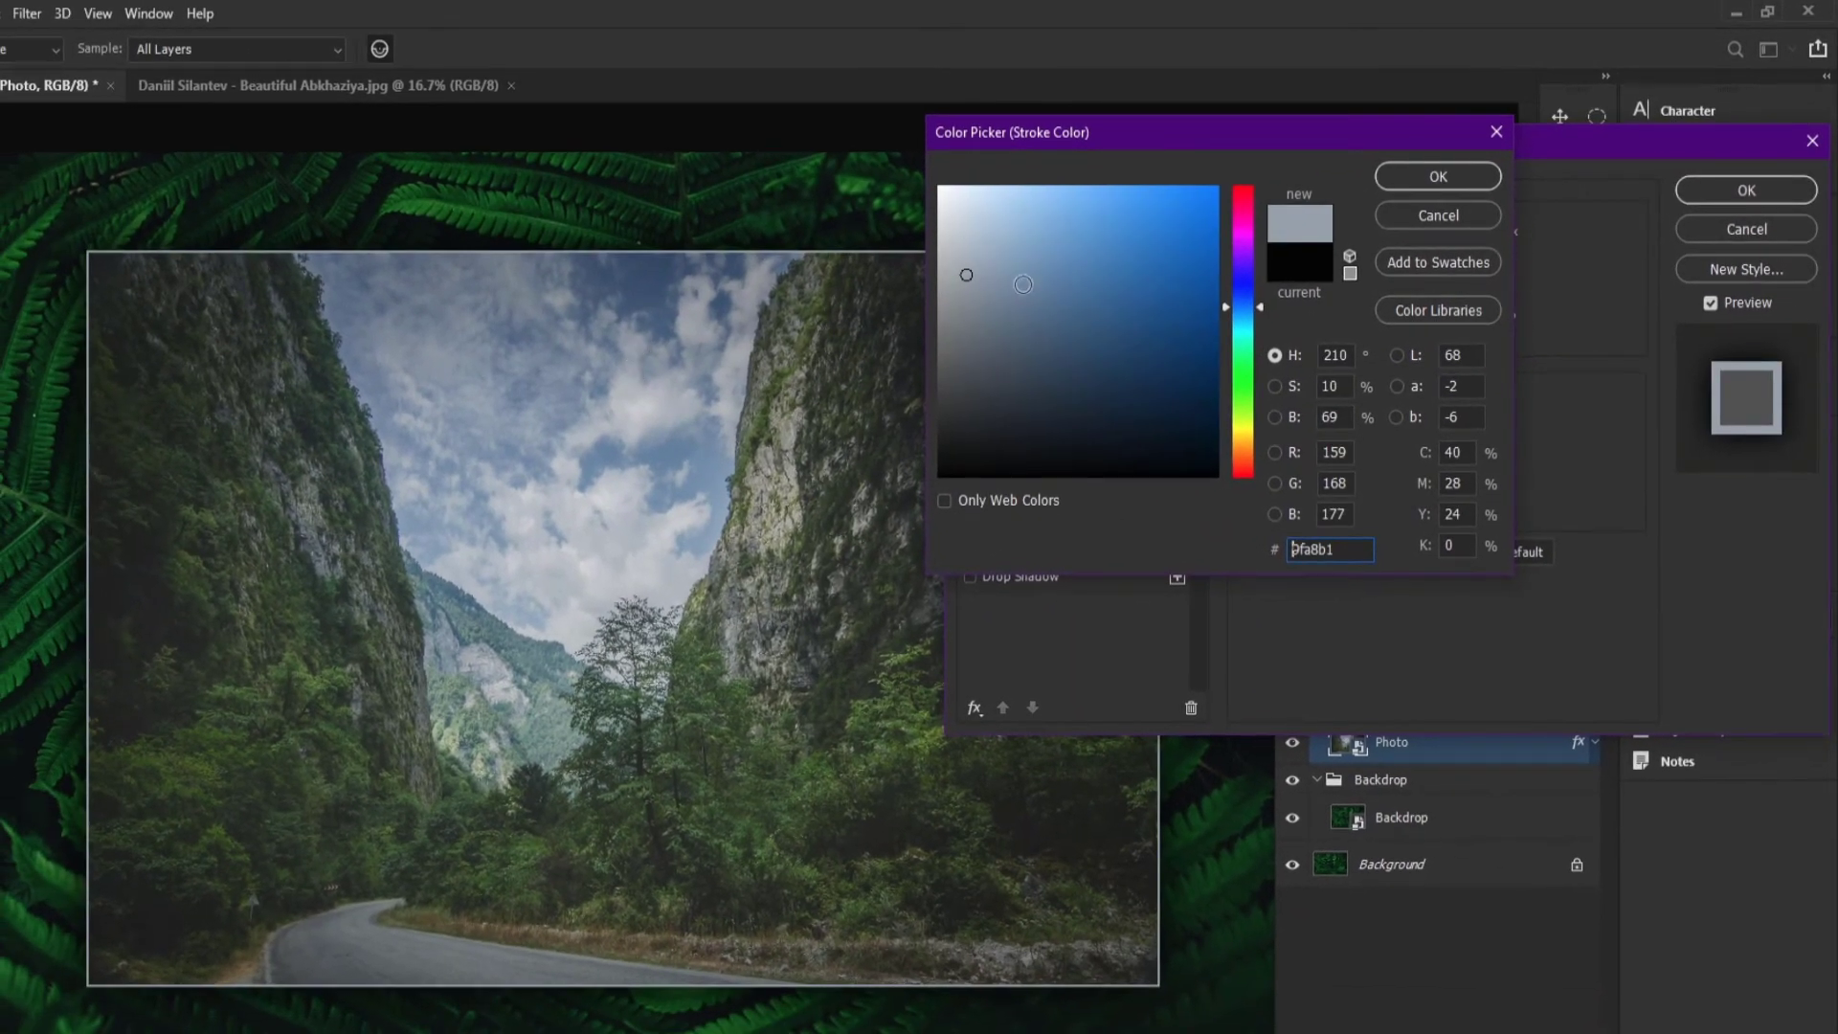
drag(969, 266, 955, 209)
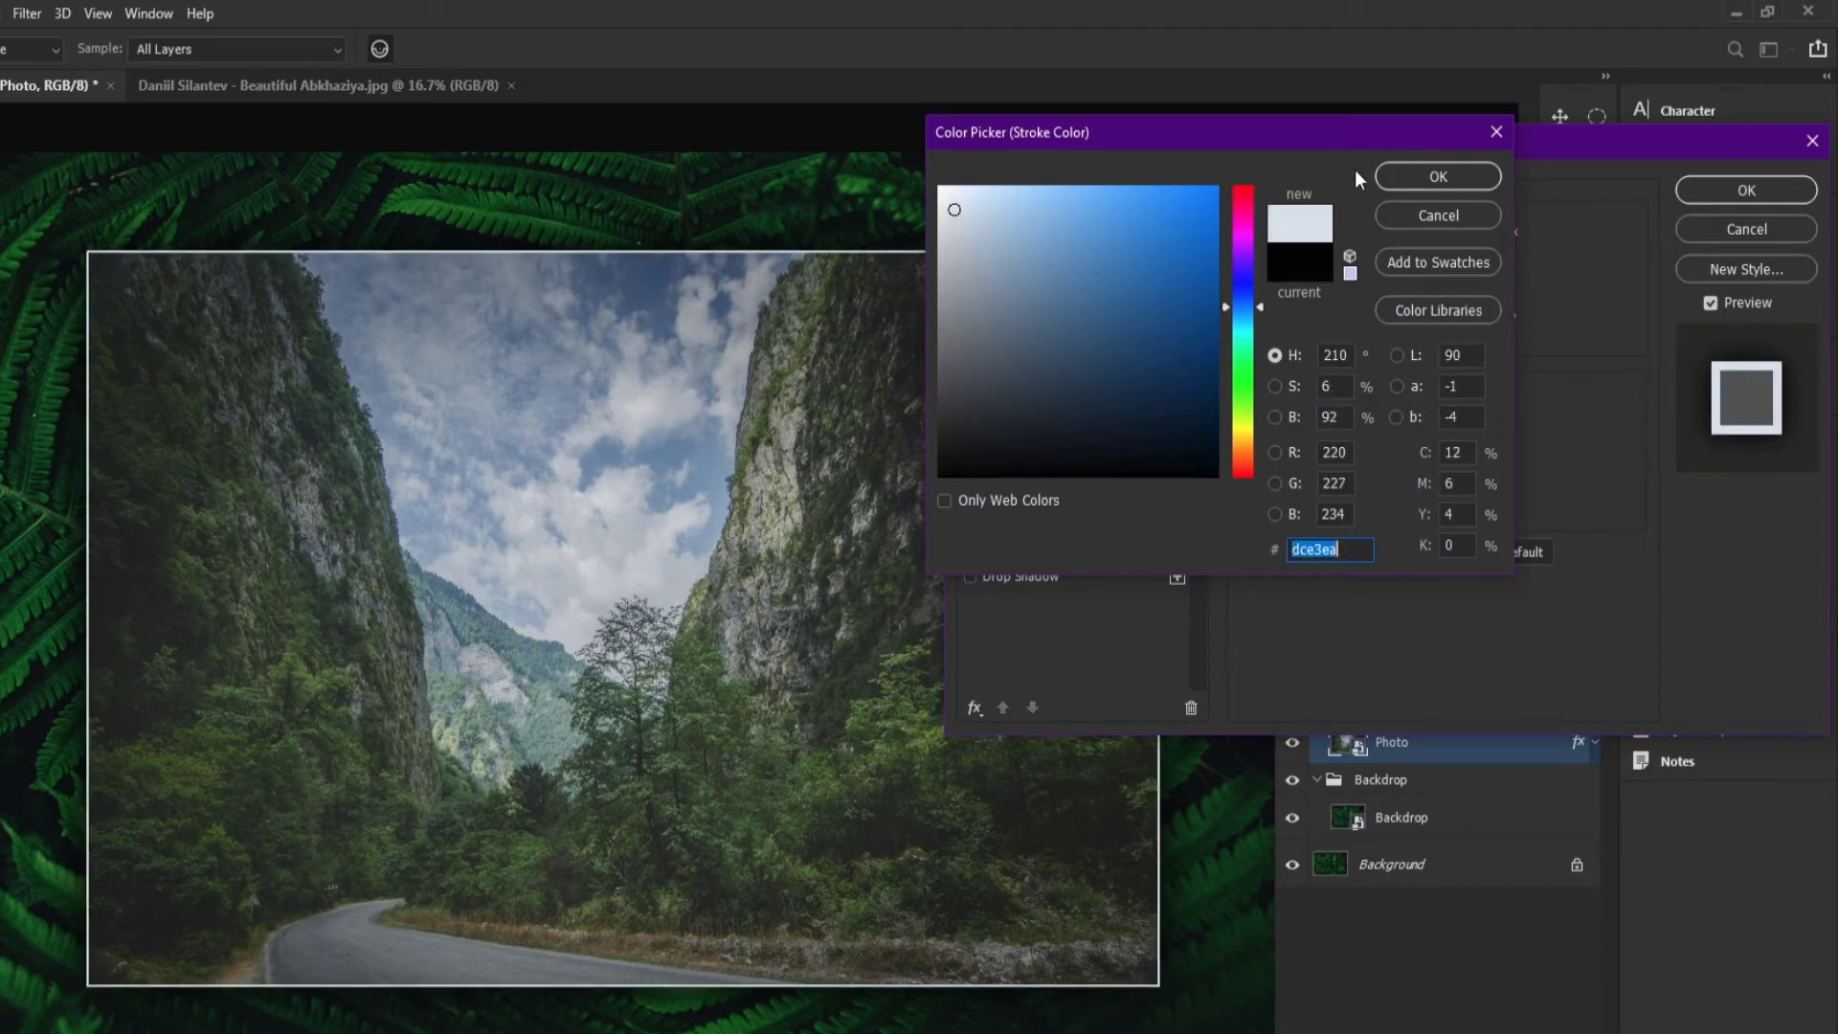
click(1392, 181)
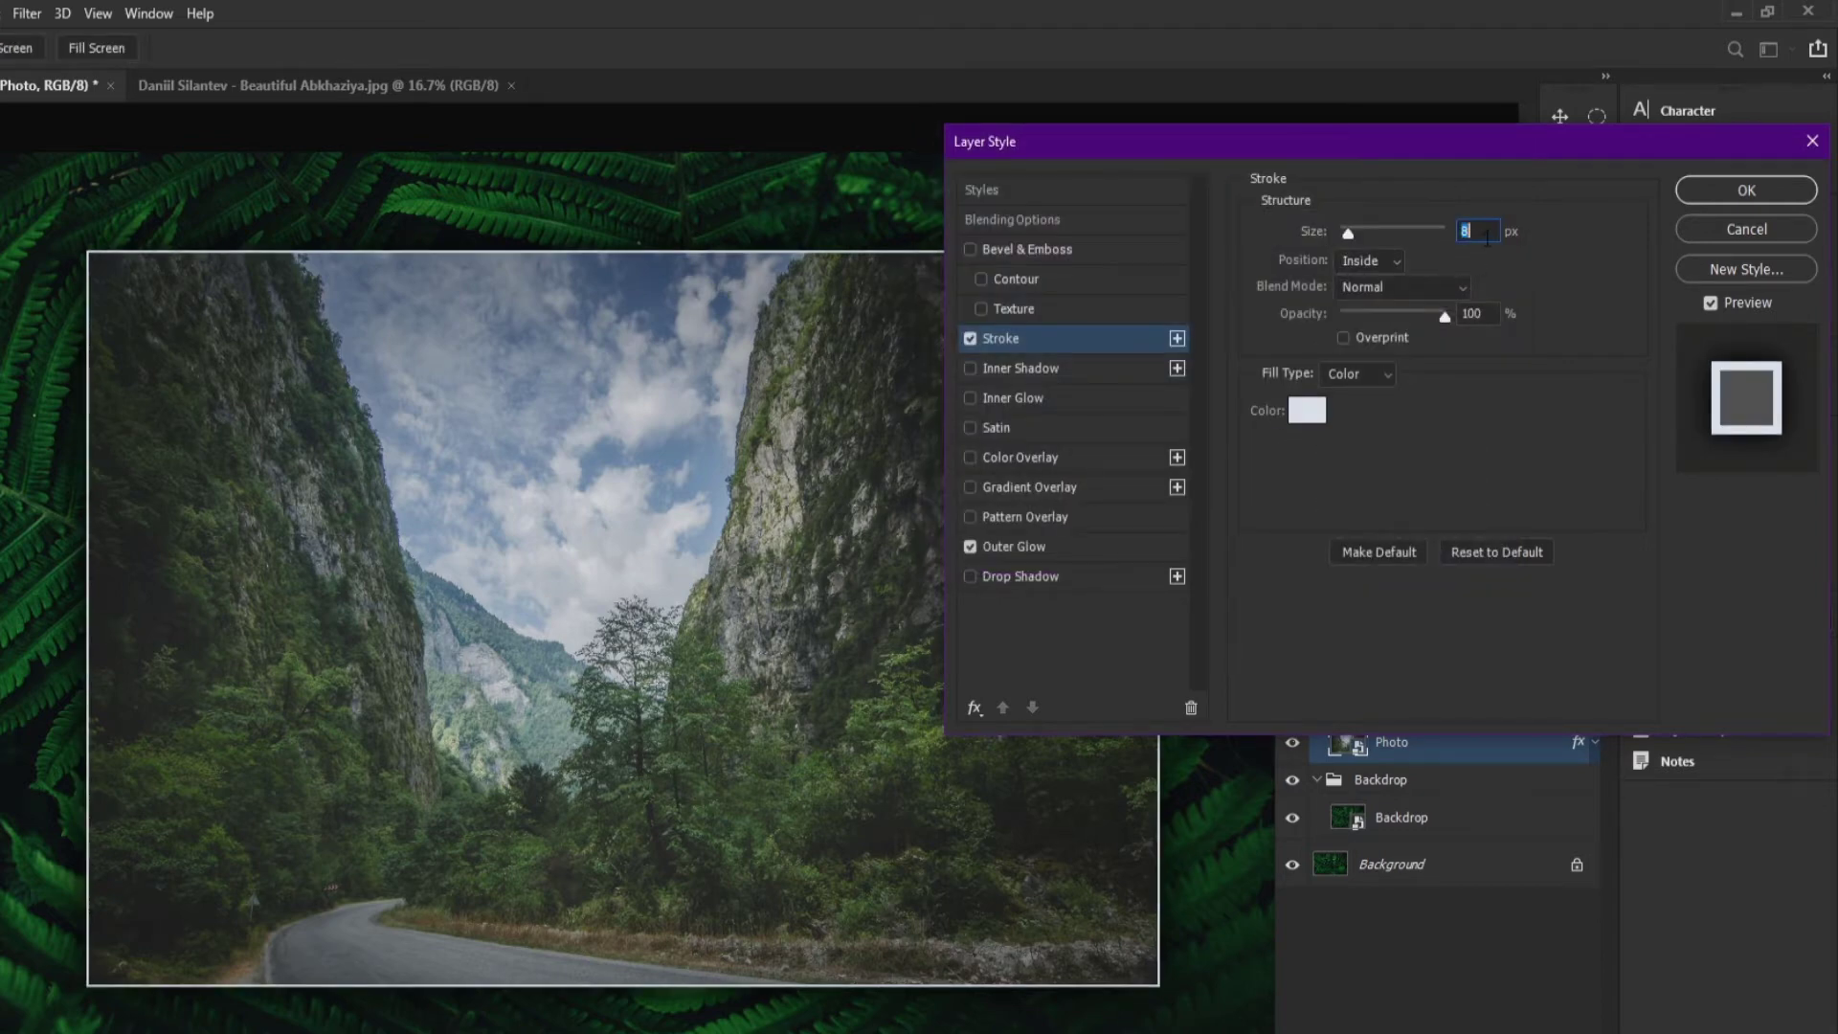
Step: Set the stroke size to 6 px with the Inside position and apply the Photo layer's styles
key(Up)
key(Up)
key(Up)
key(Up)
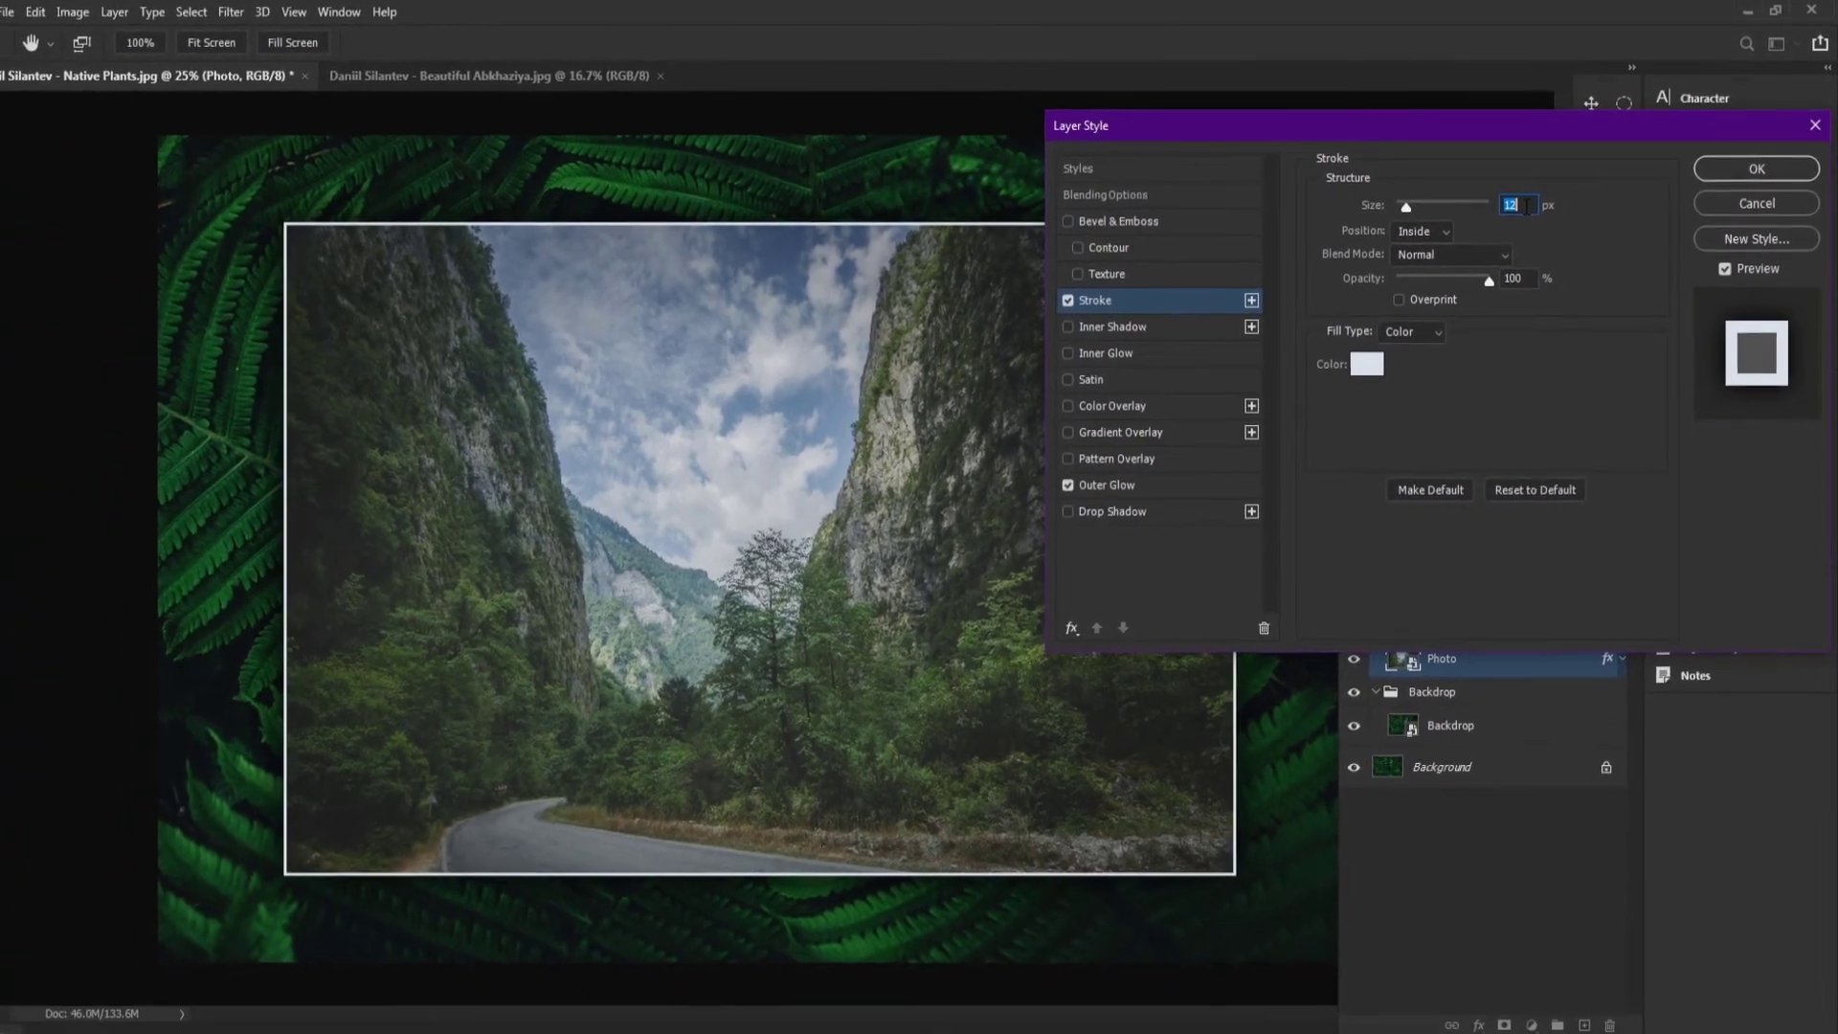
key(Down)
key(Down)
key(Down)
key(Down)
key(Down)
key(Down)
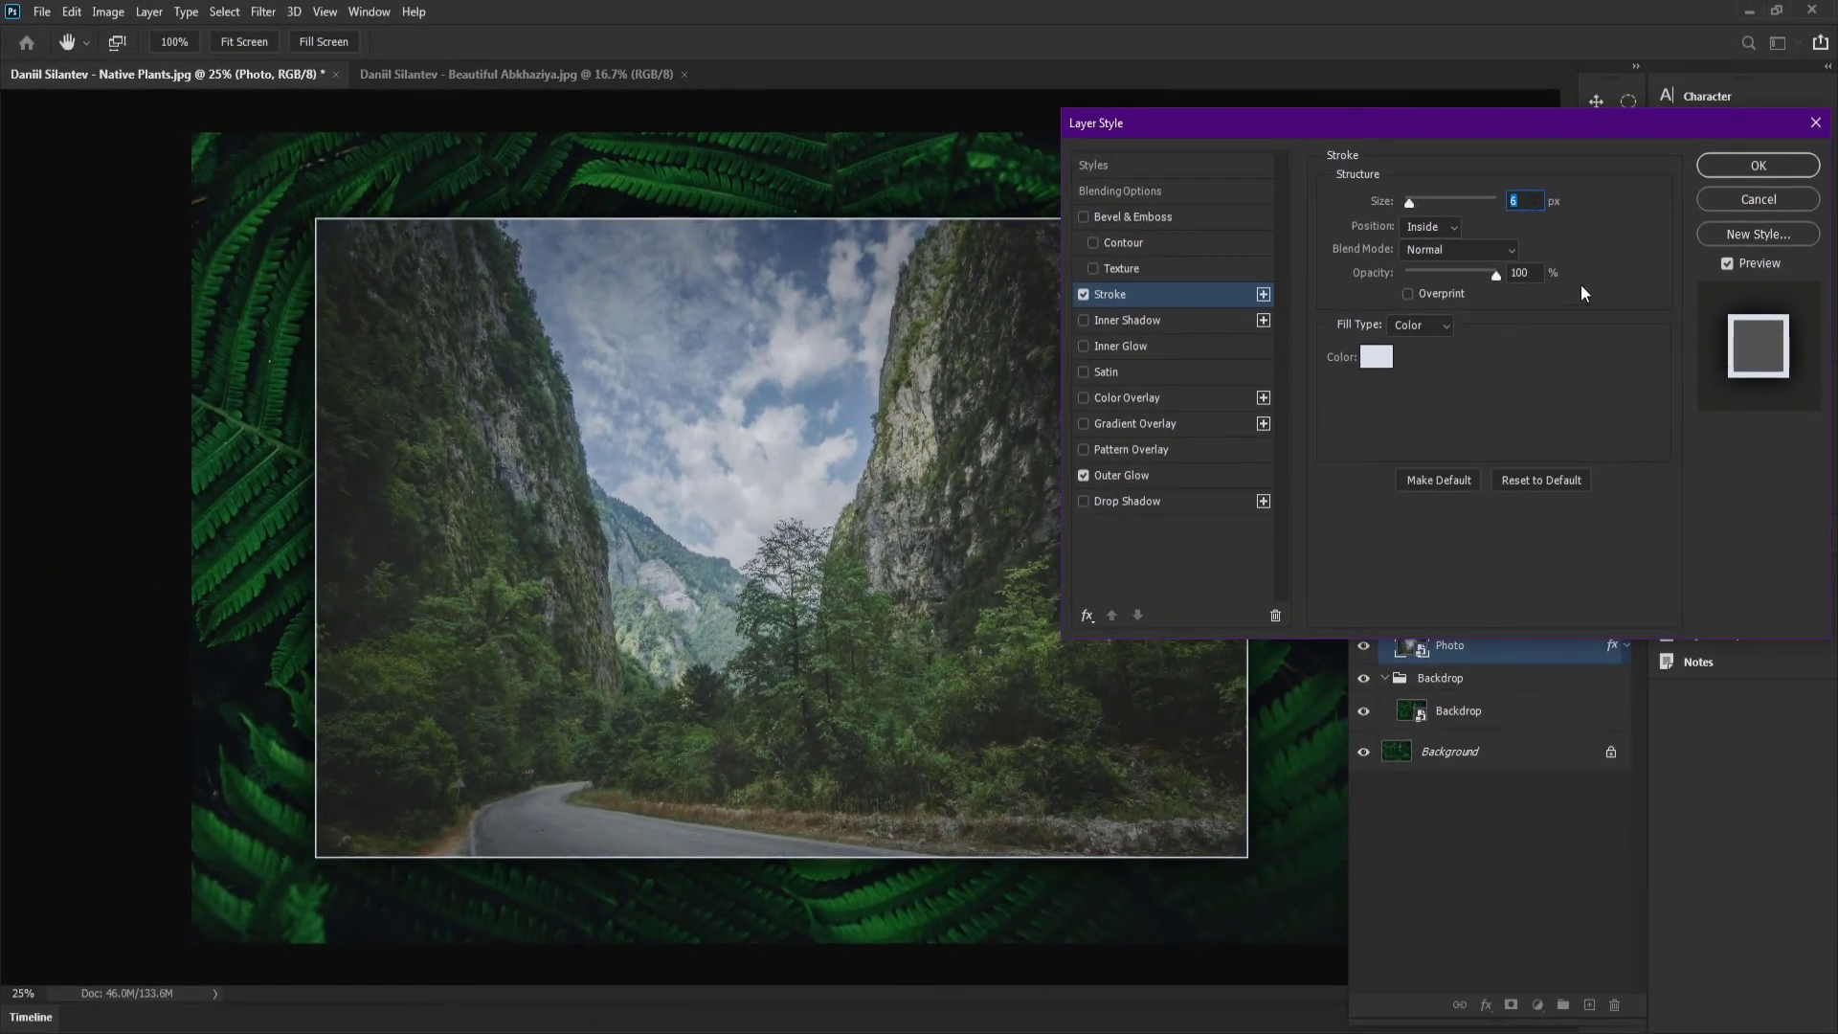
click(1452, 228)
click(1467, 222)
click(1715, 170)
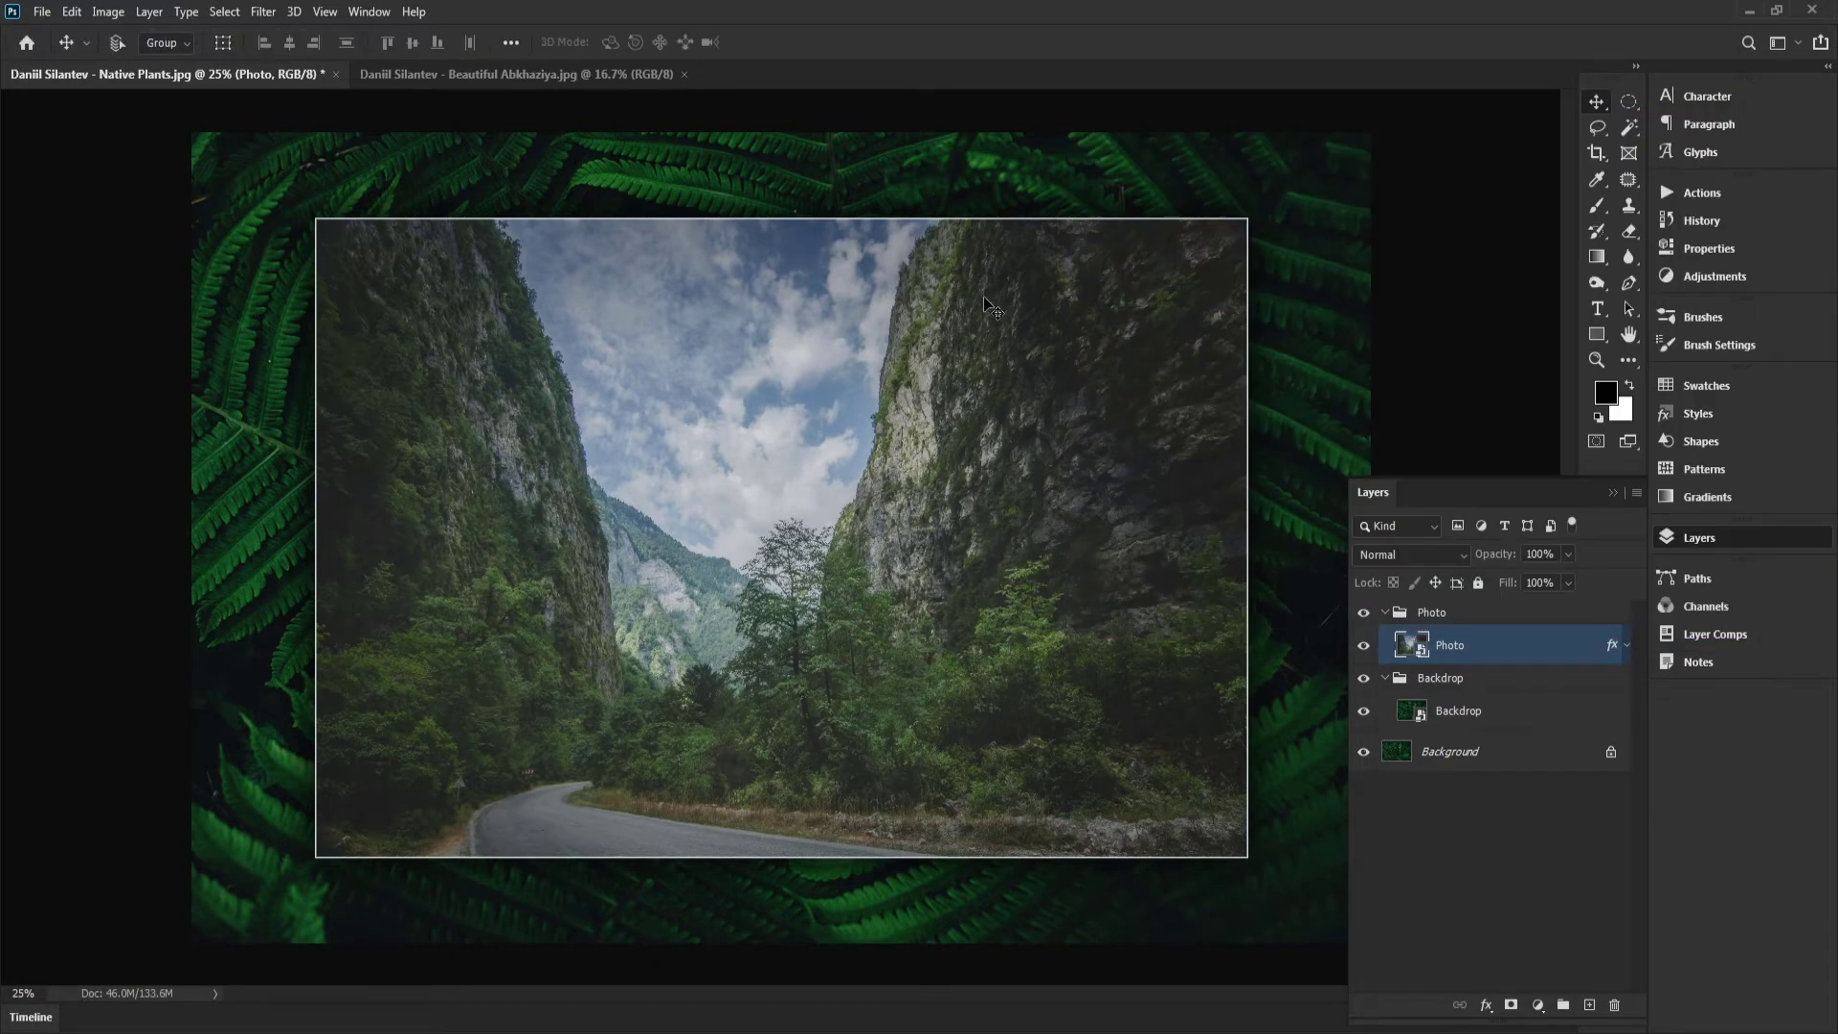
Step: Select the Backdrop smart object layer inside the Backdrop group
key(h)
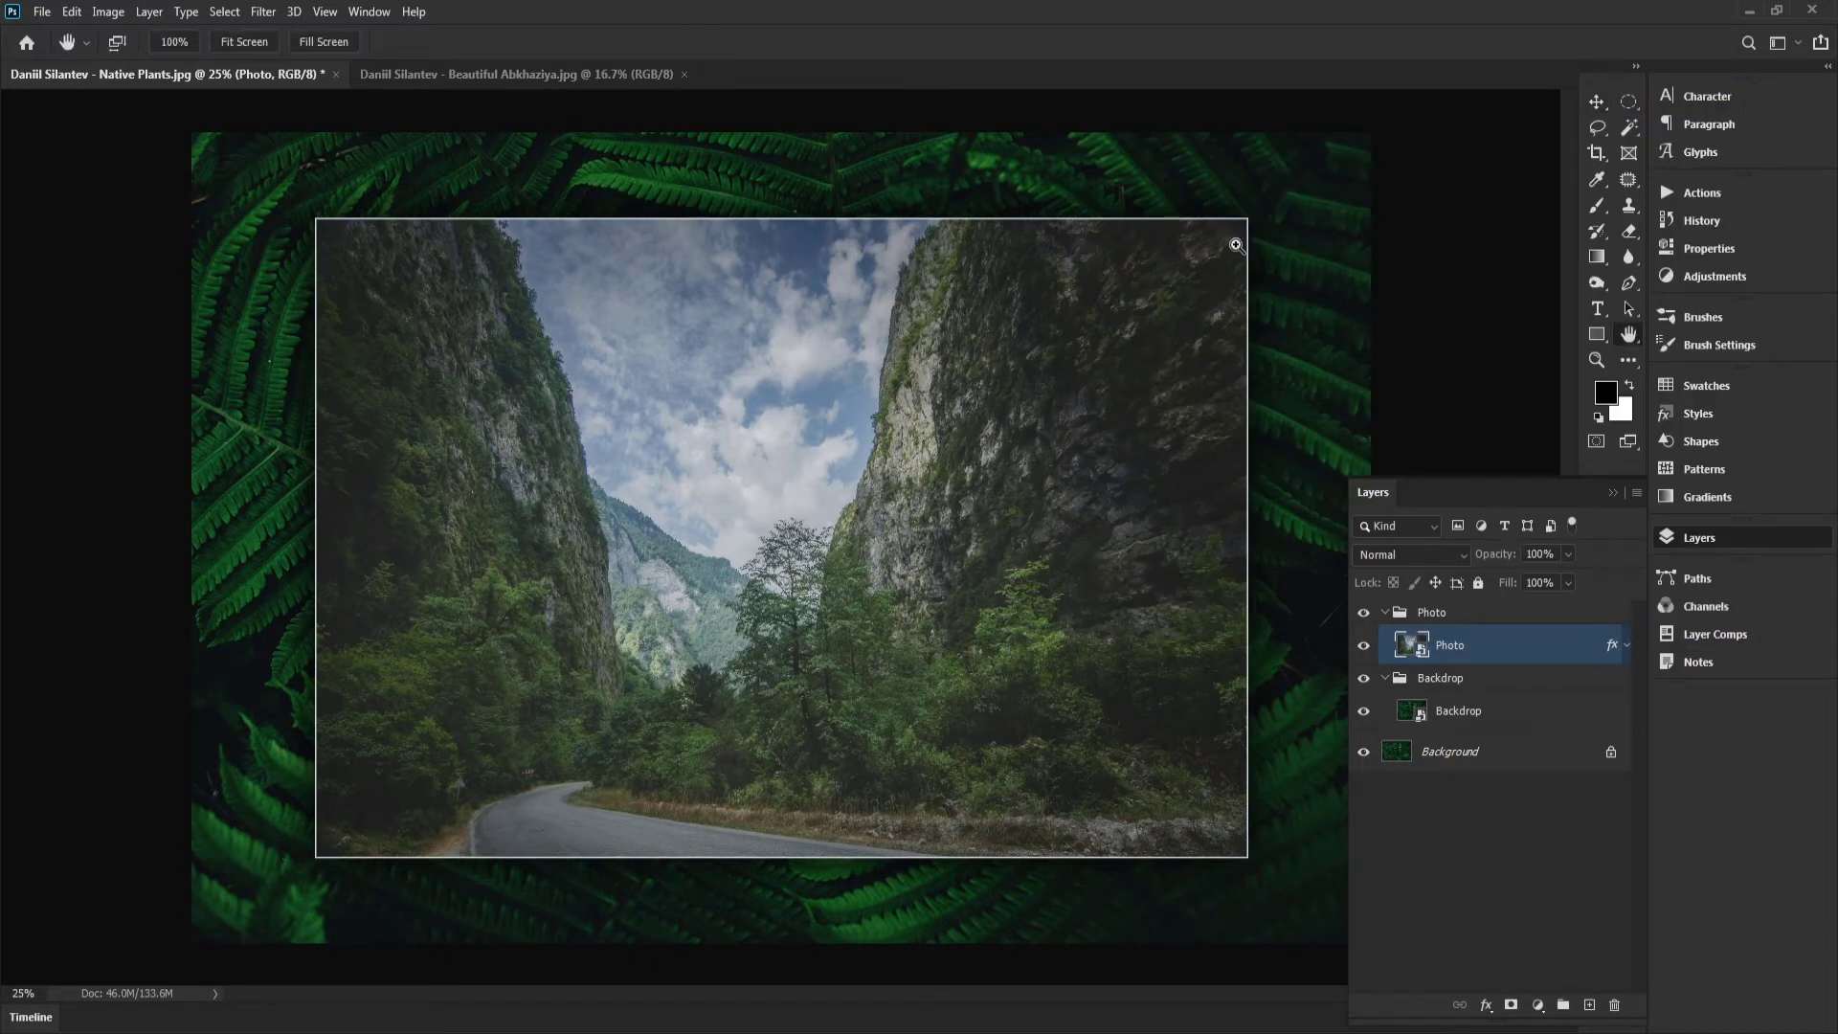
drag(1256, 219, 1133, 204)
scroll(1134, 204, down, 10)
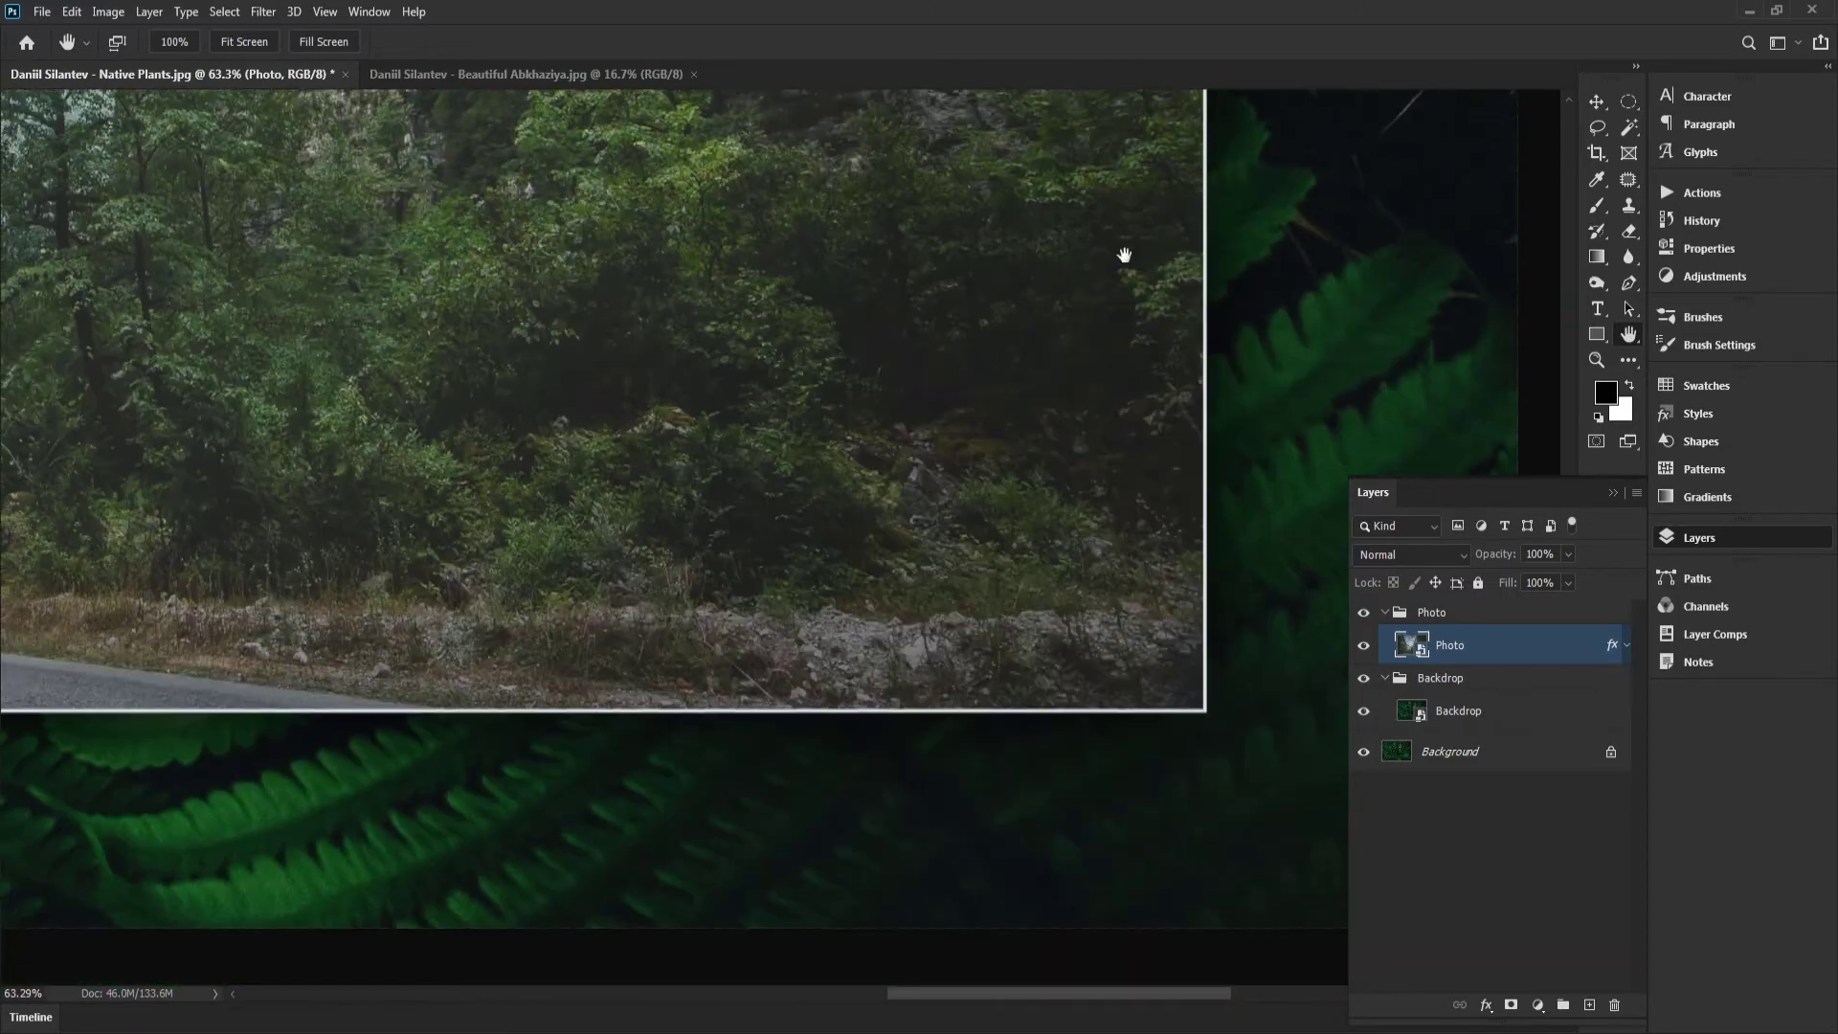
click(255, 49)
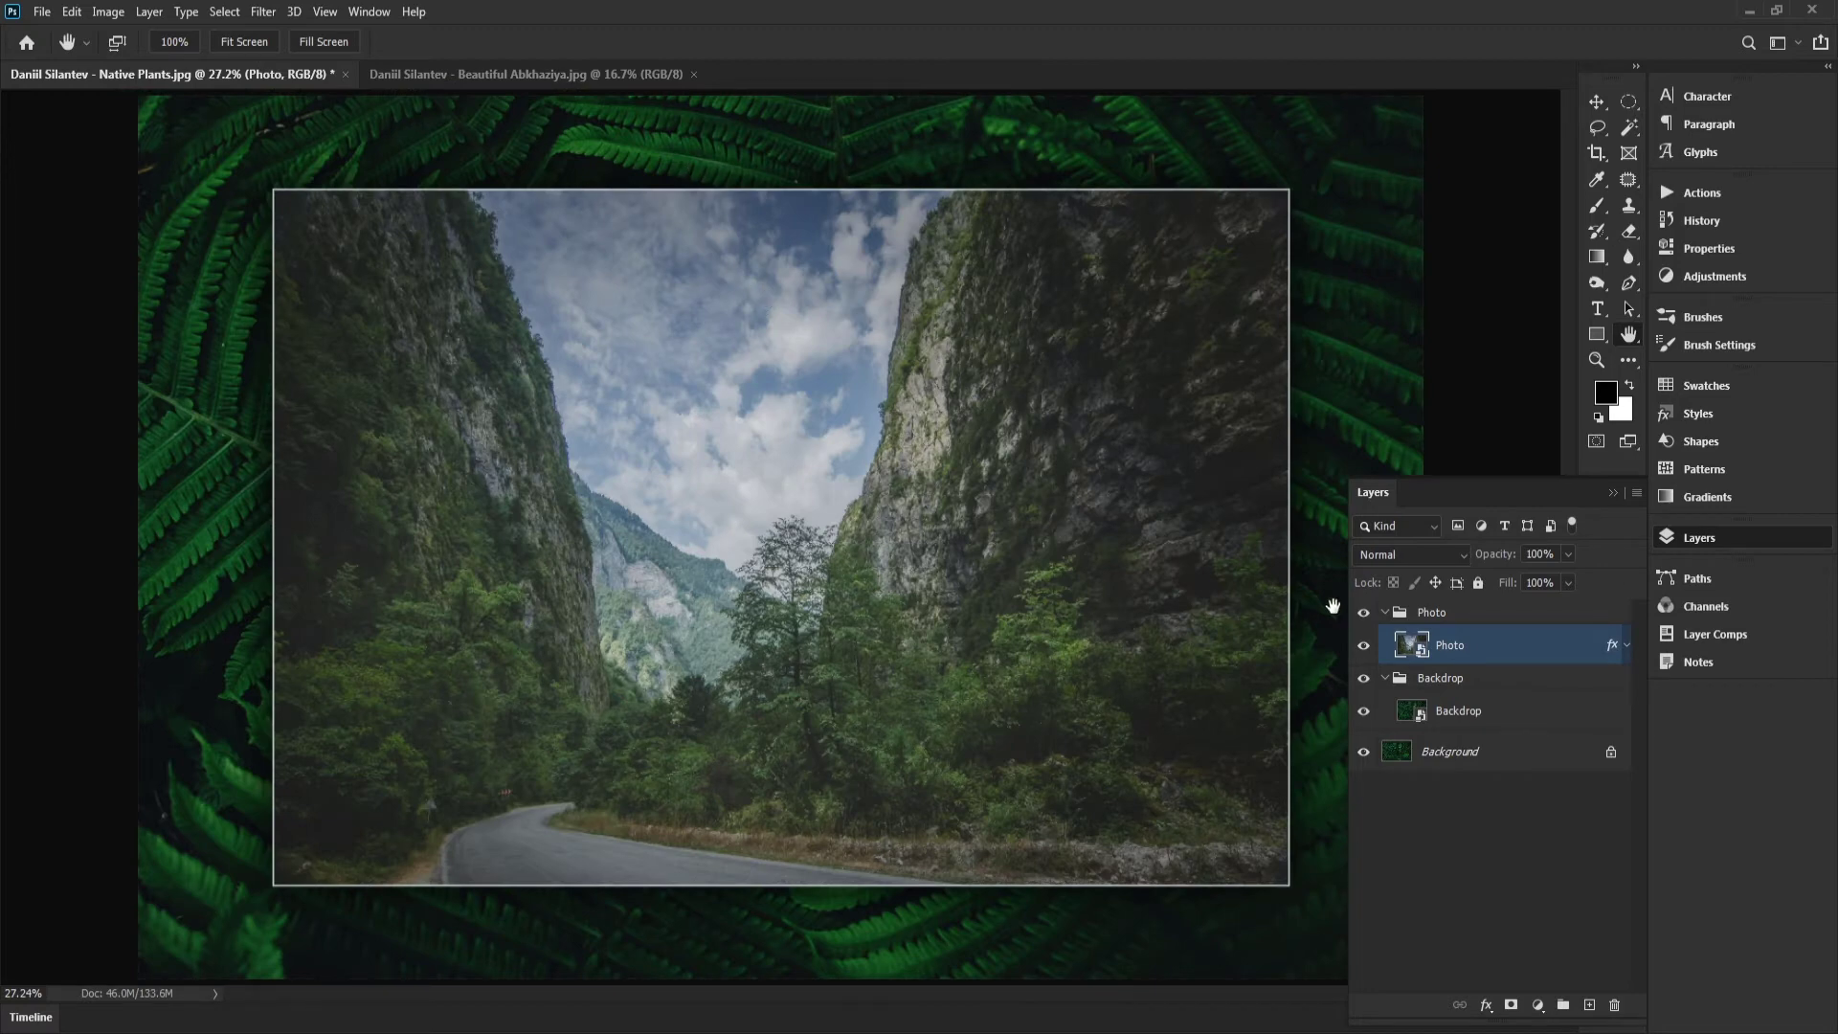
click(1462, 723)
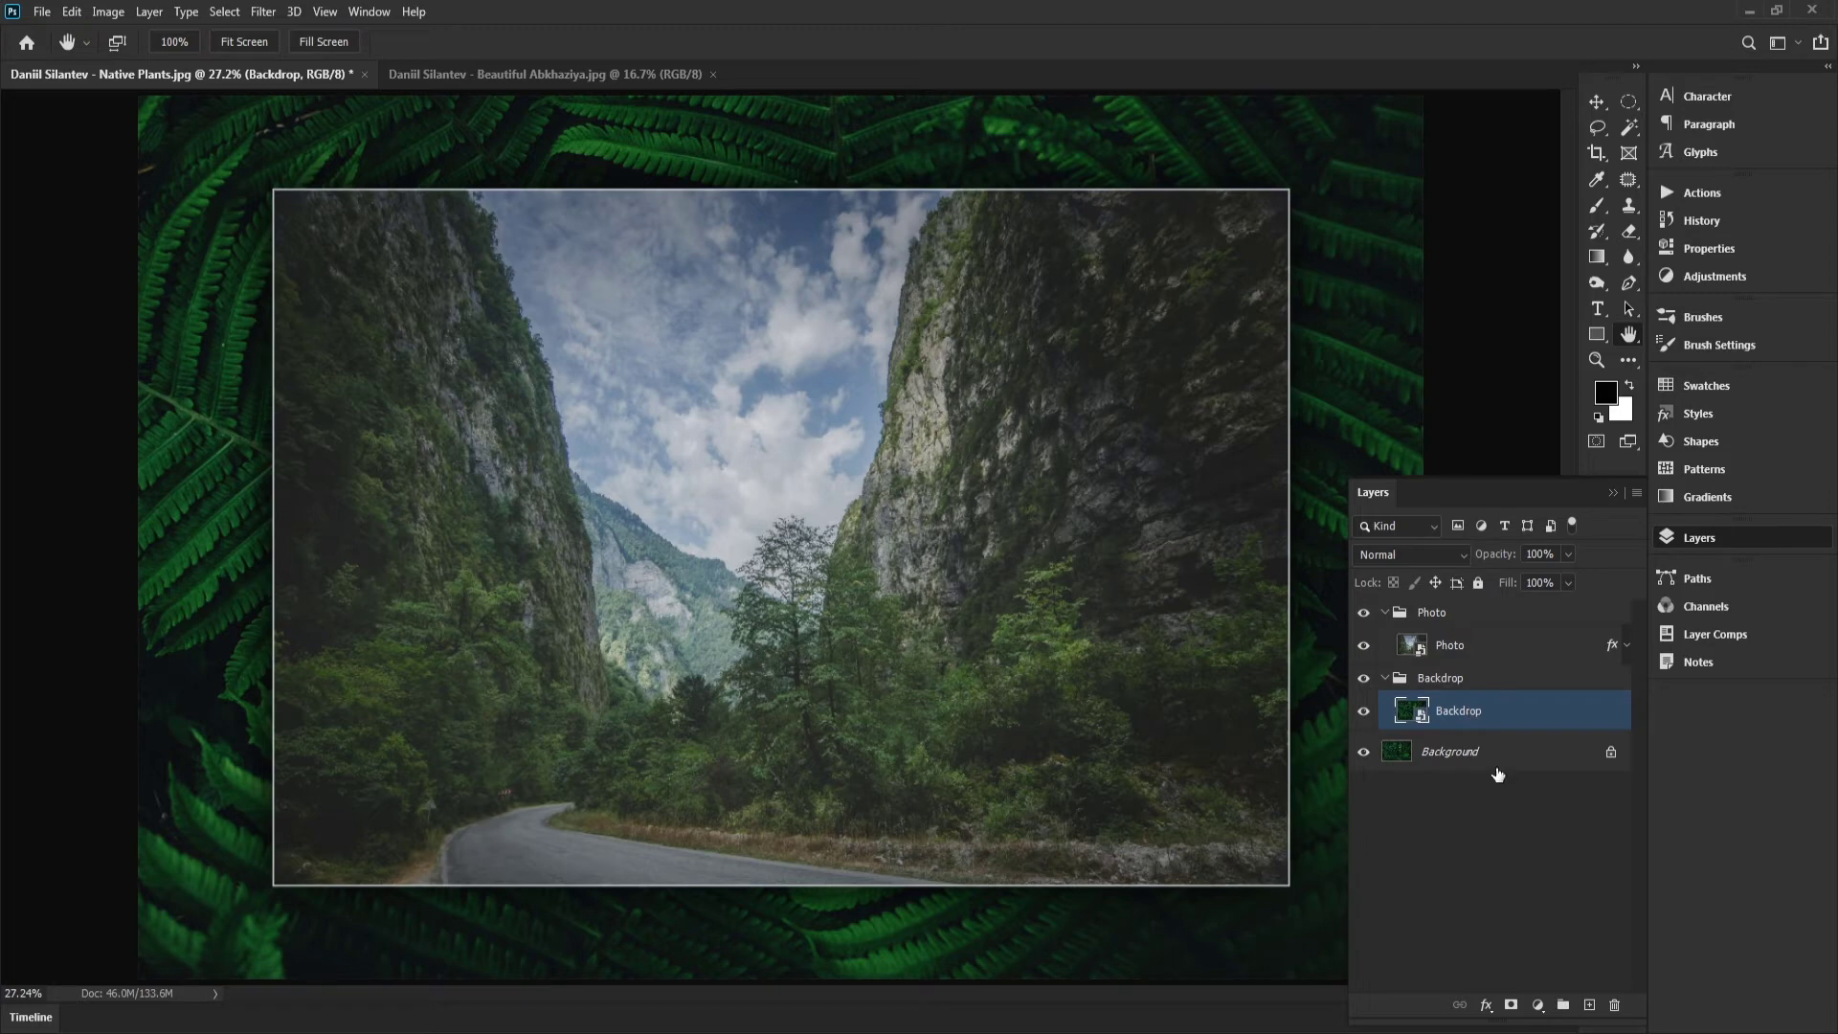
click(265, 14)
mouse_move(345, 280)
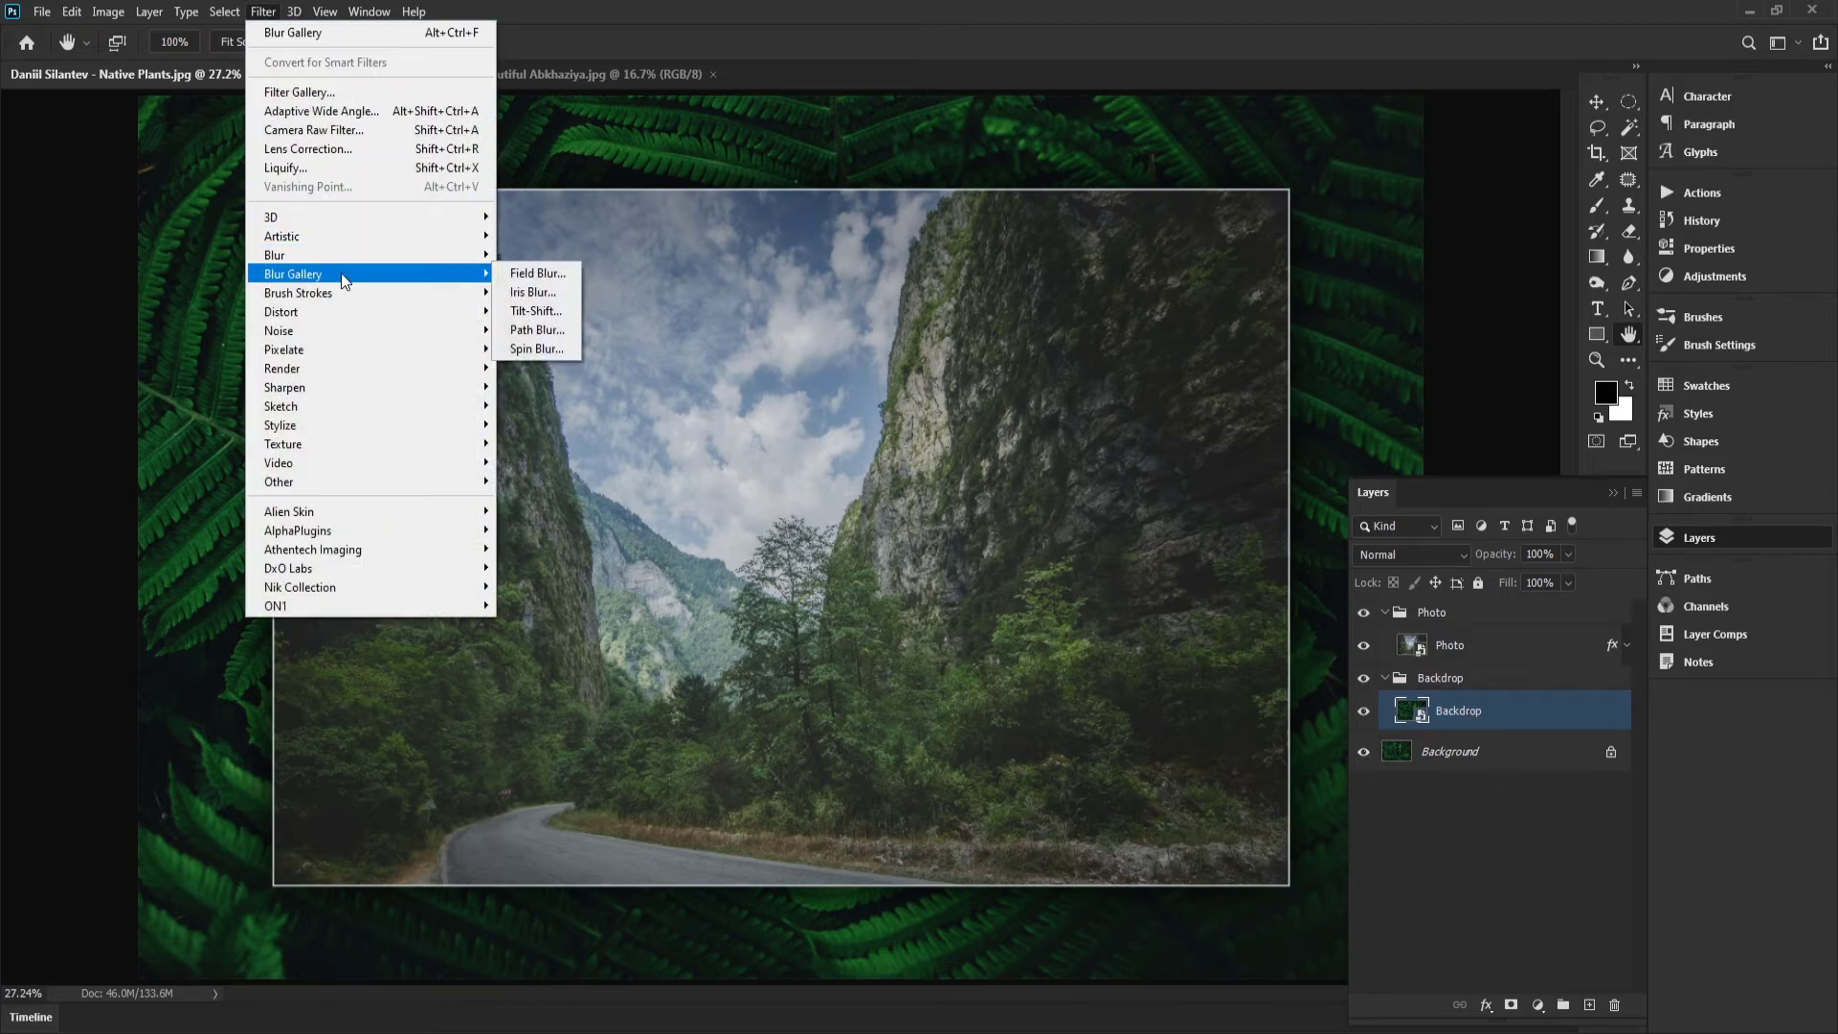
click(534, 292)
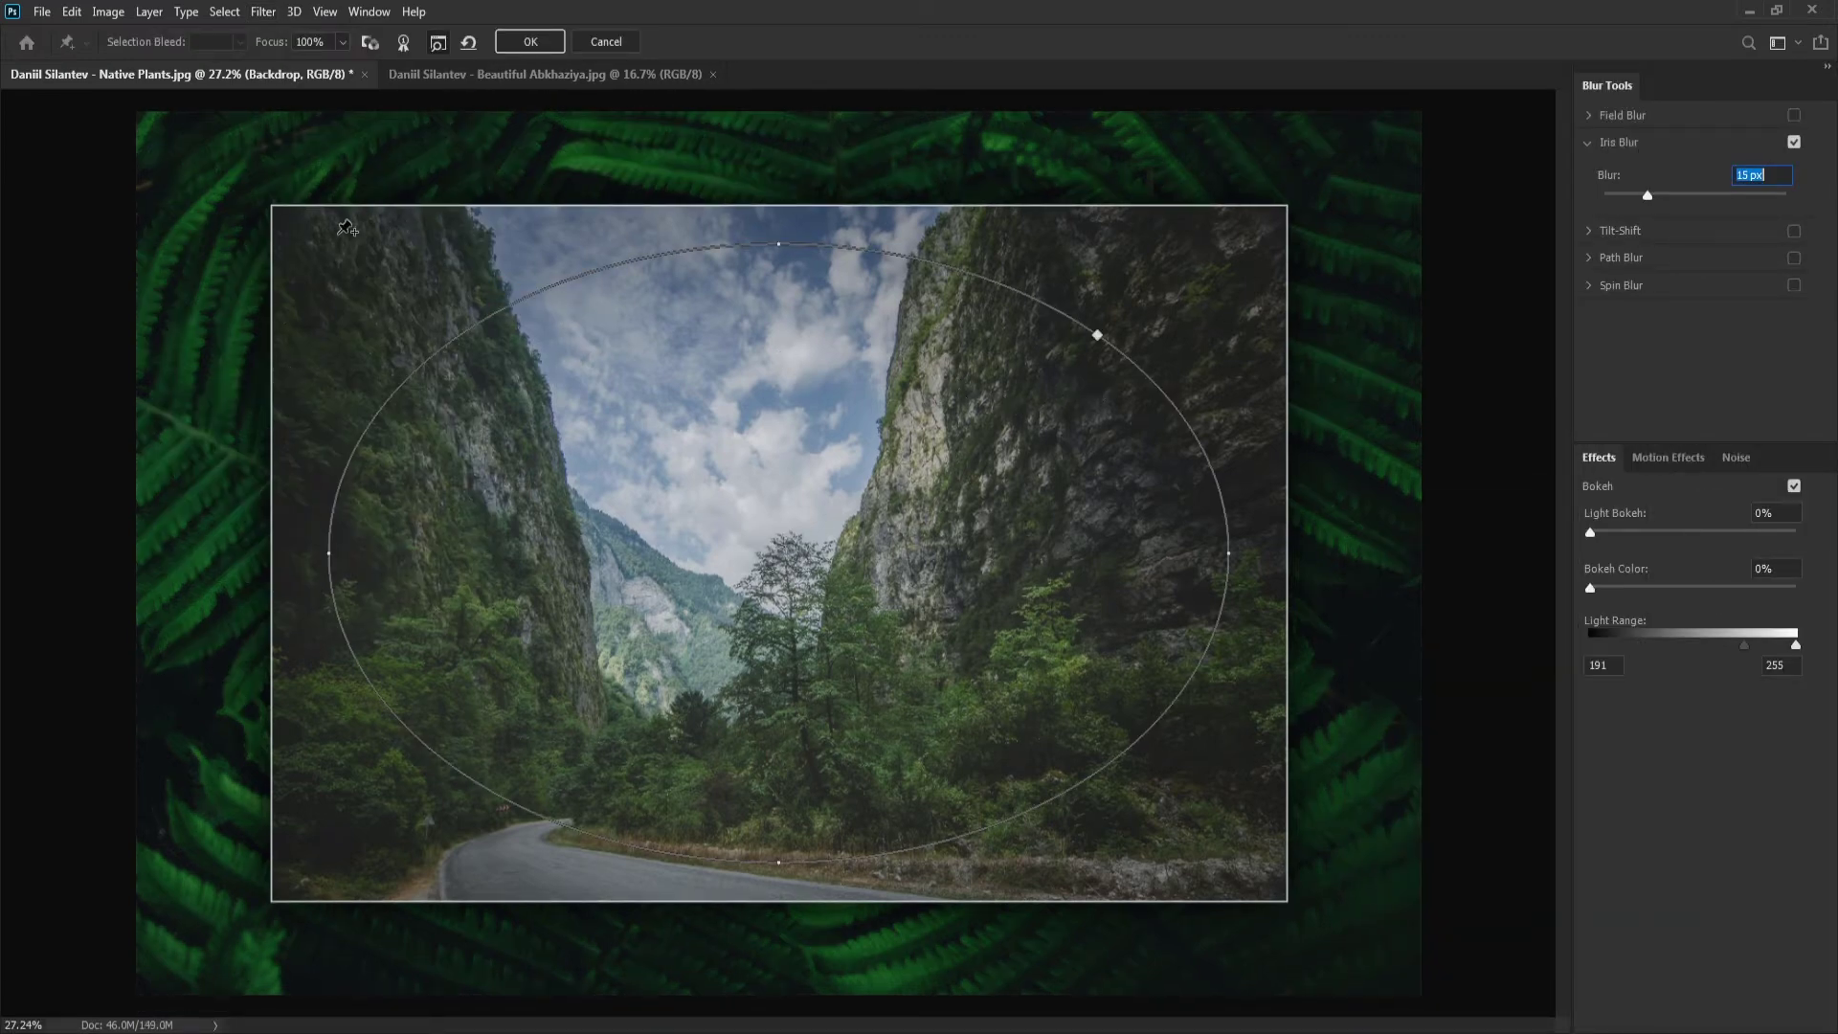
click(606, 42)
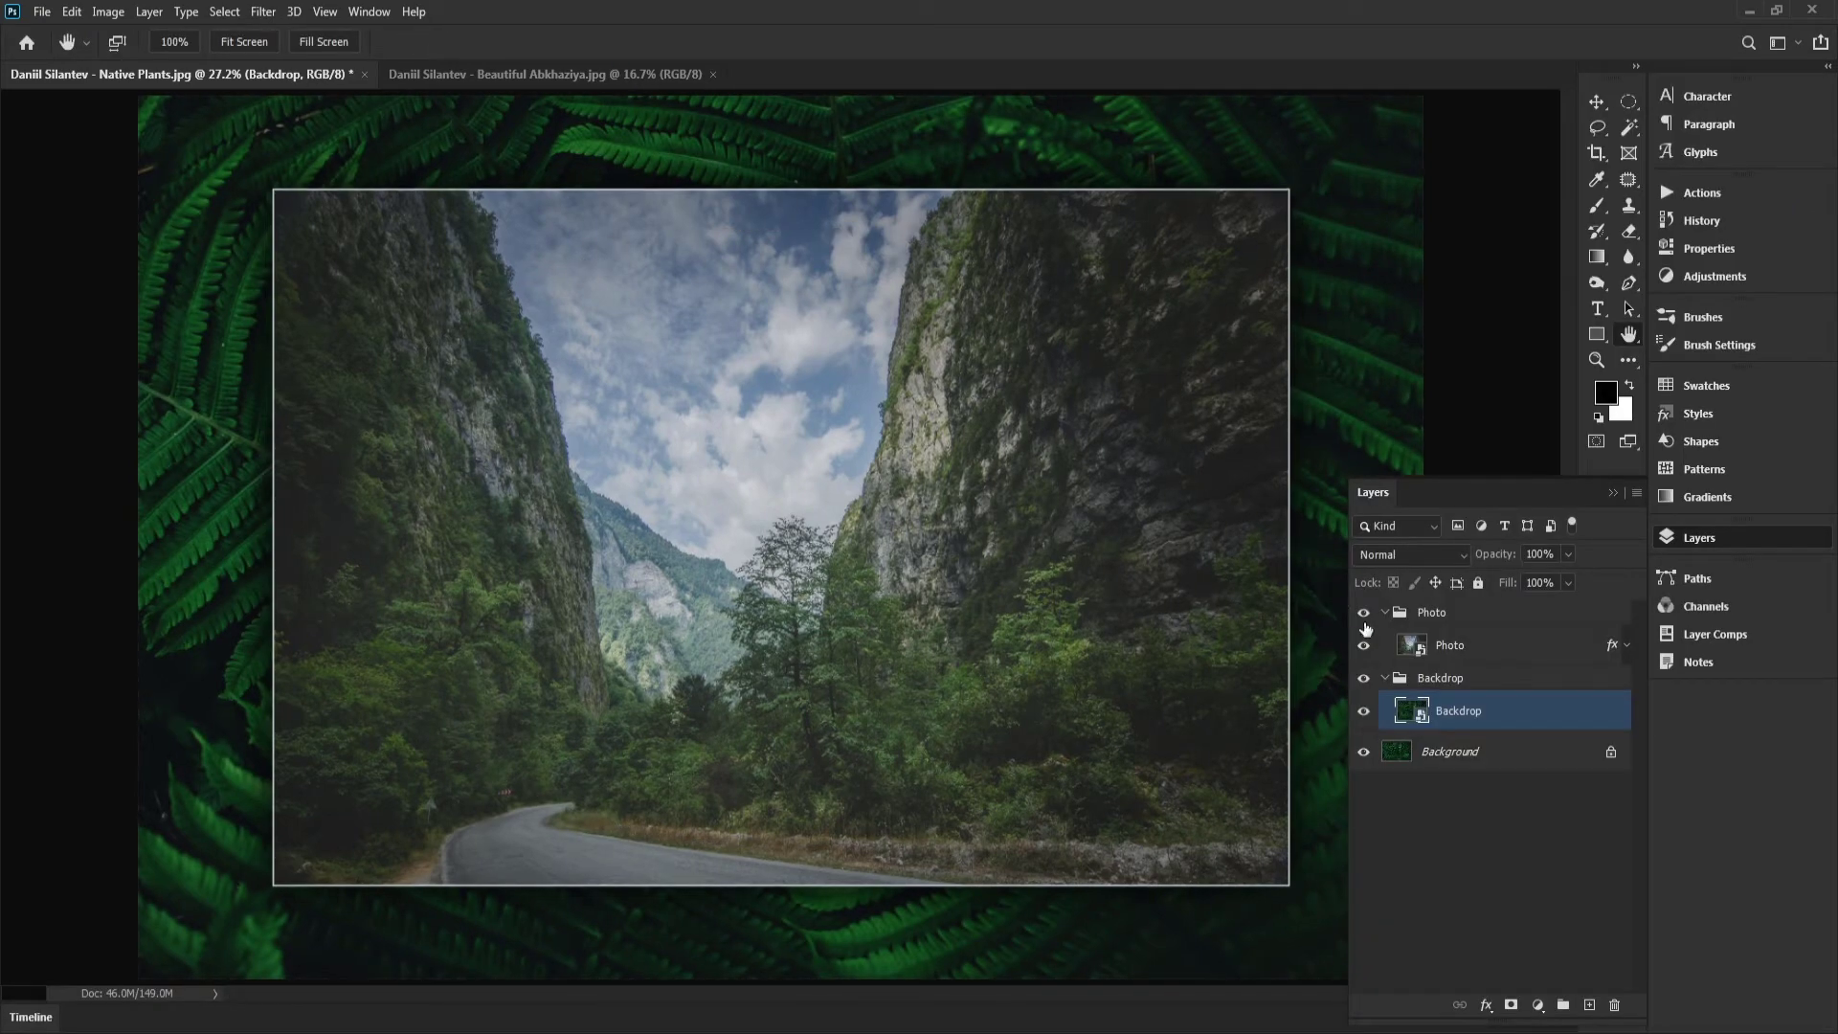
Step: Hide the Photo group and start an Iris Blur on the Backdrop layer
click(1364, 615)
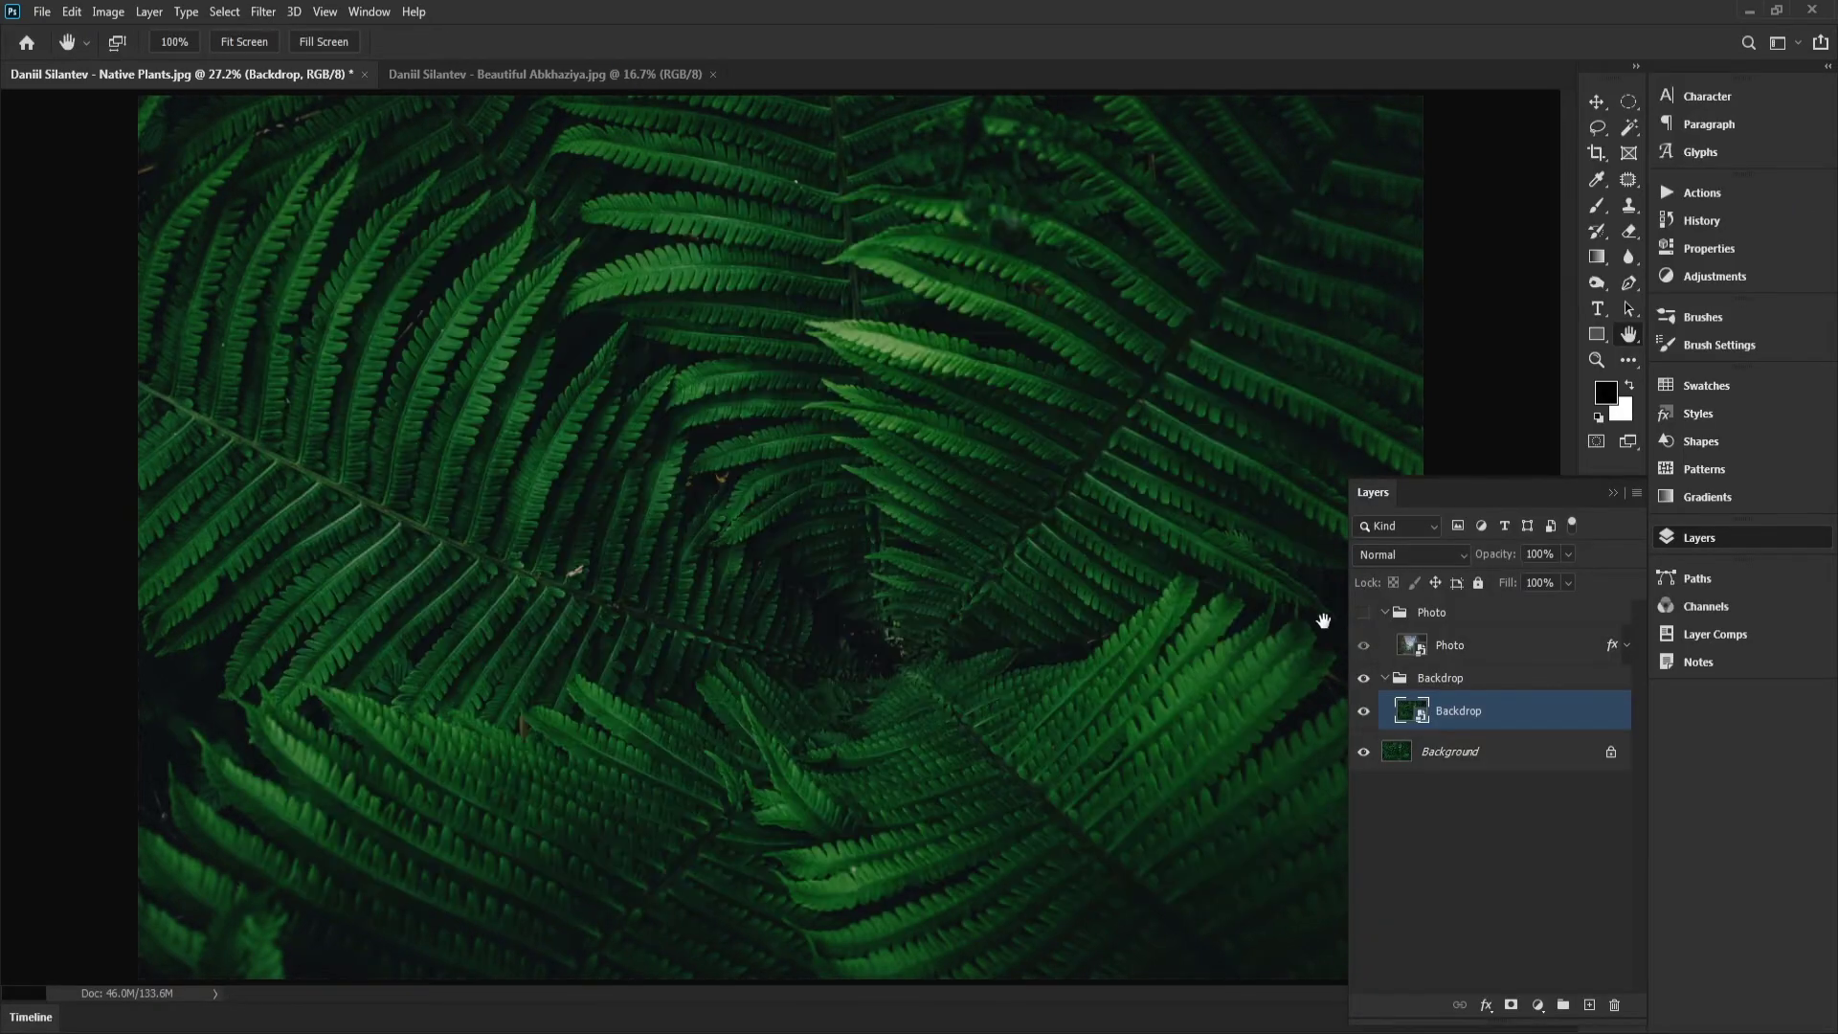
click(264, 12)
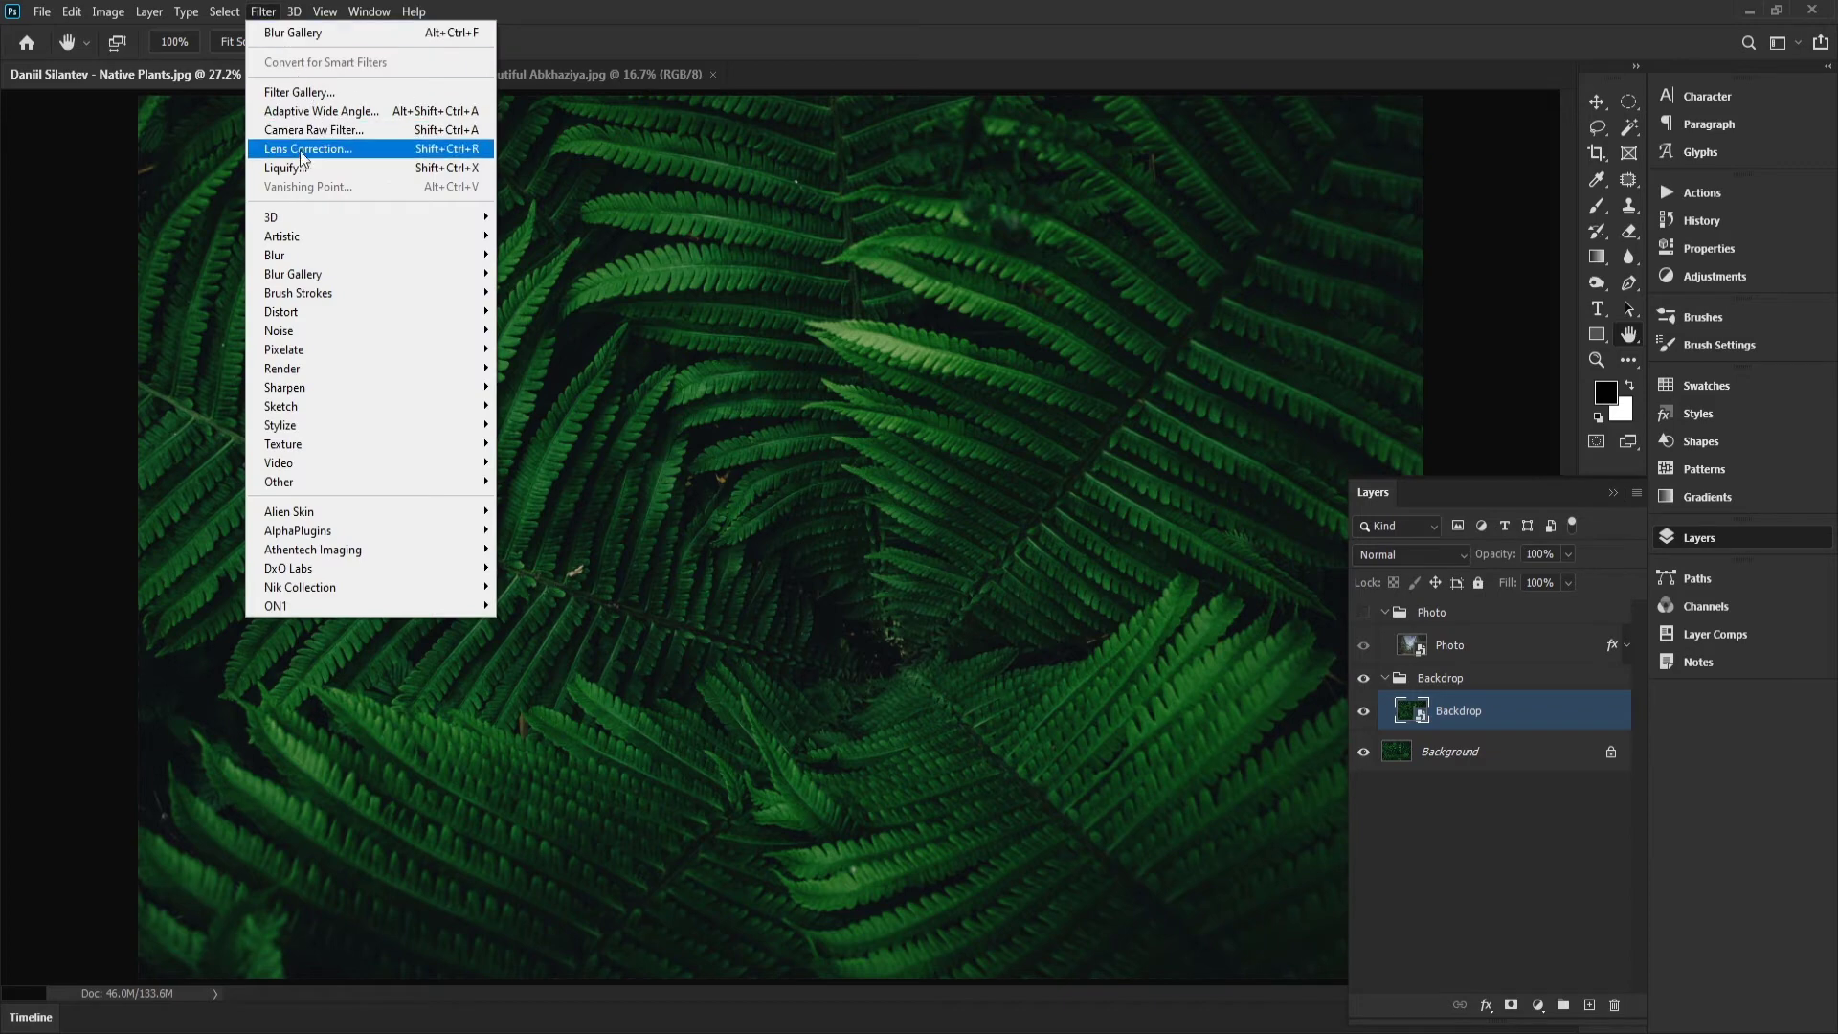
mouse_move(484, 275)
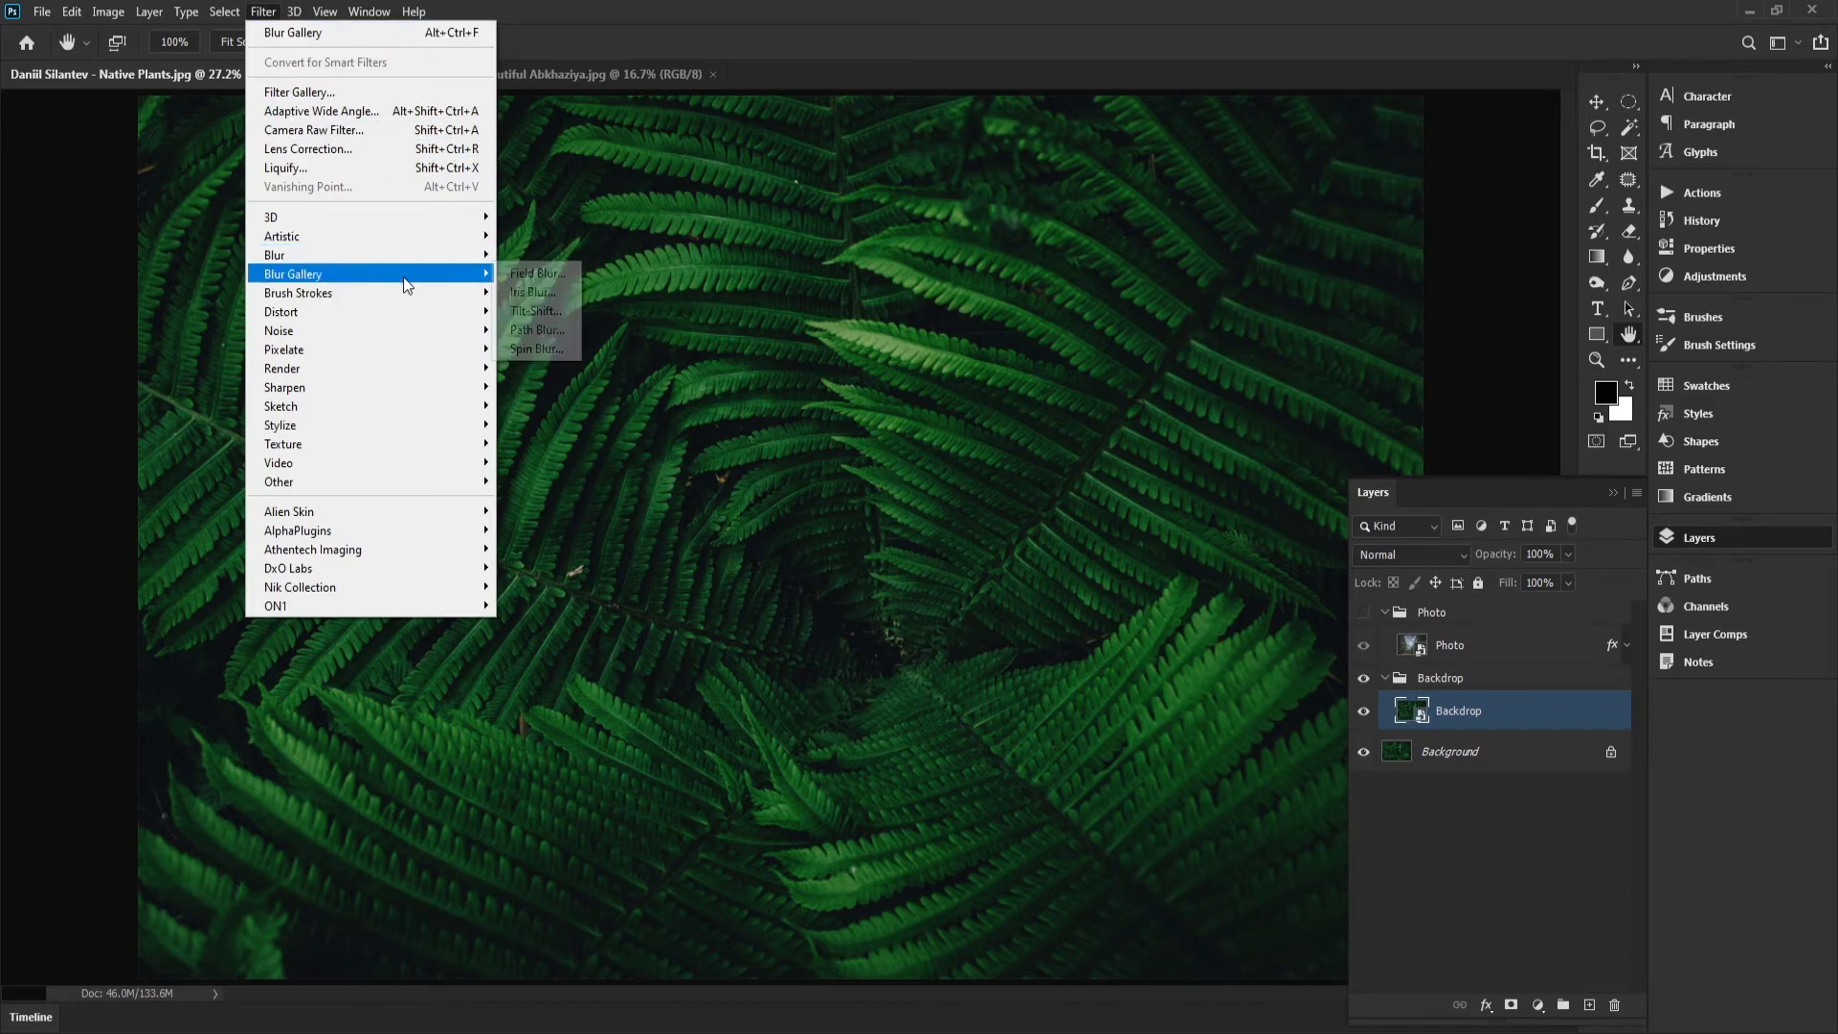
click(534, 292)
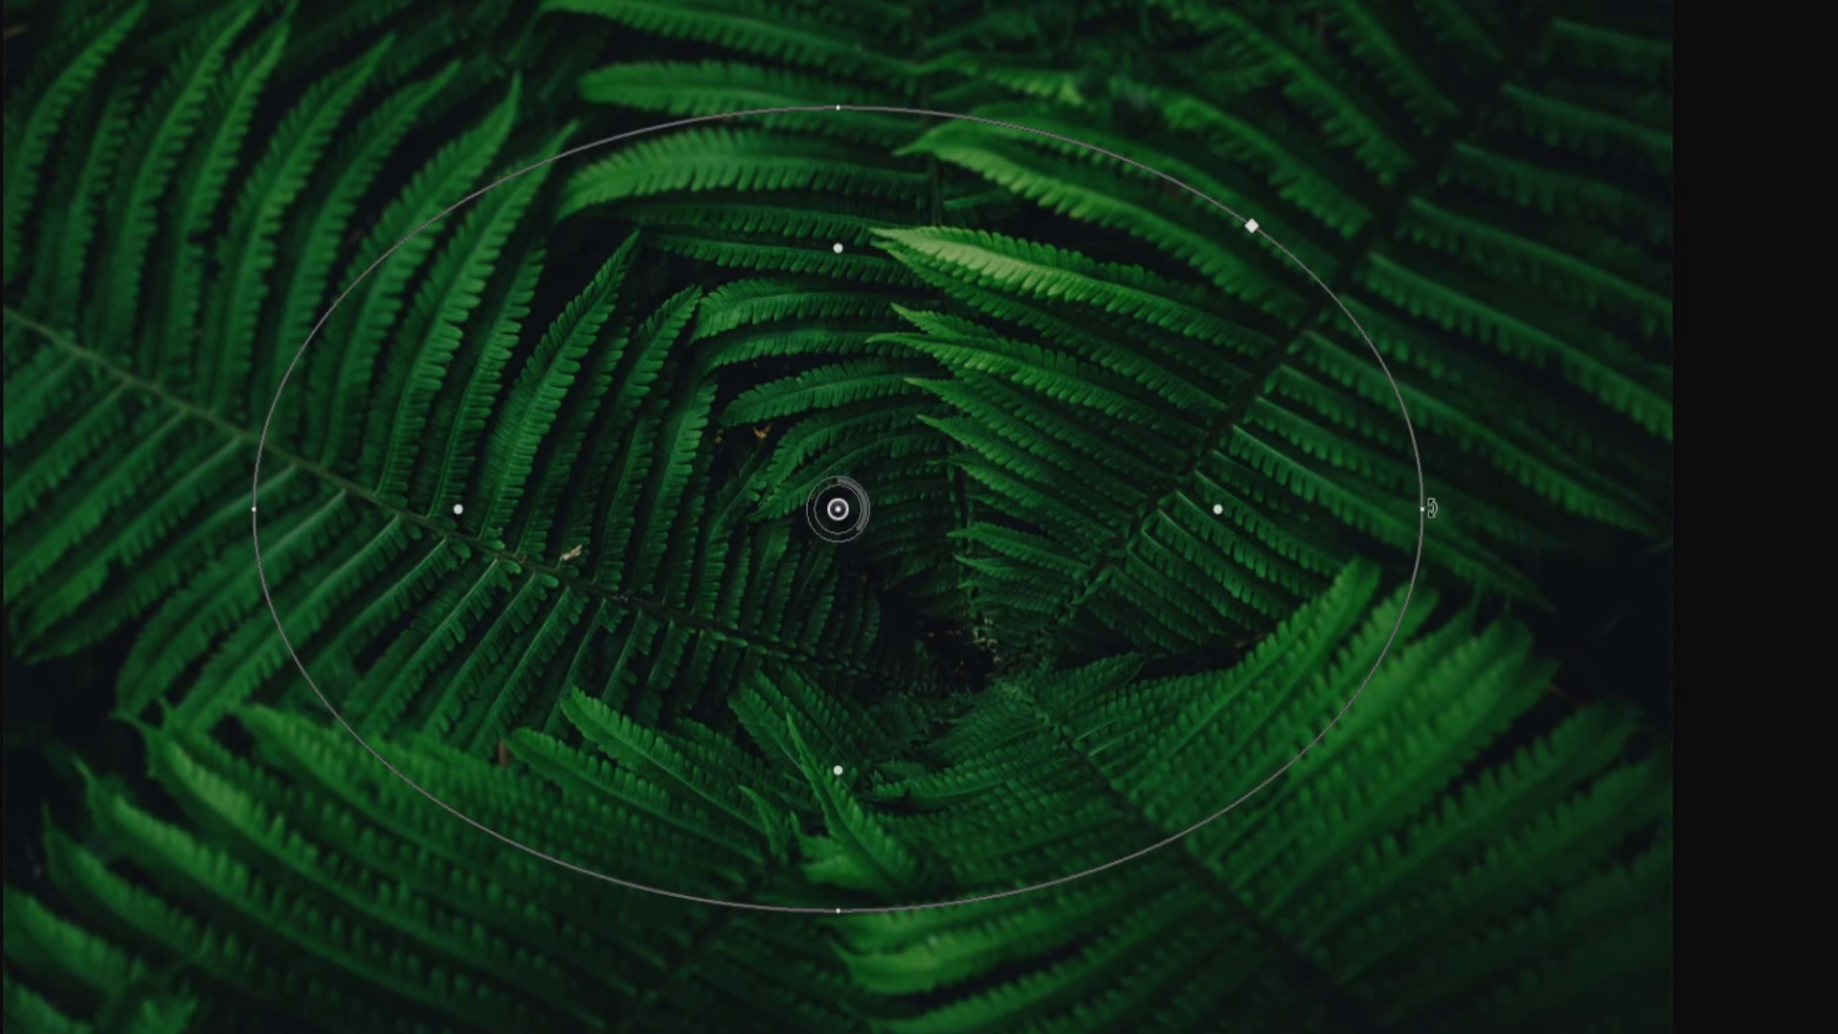
Step: Narrow the iris blur ellipse to a circle, pull its feather points in to the center, and enlarge the circle
drag(1424, 507, 1257, 492)
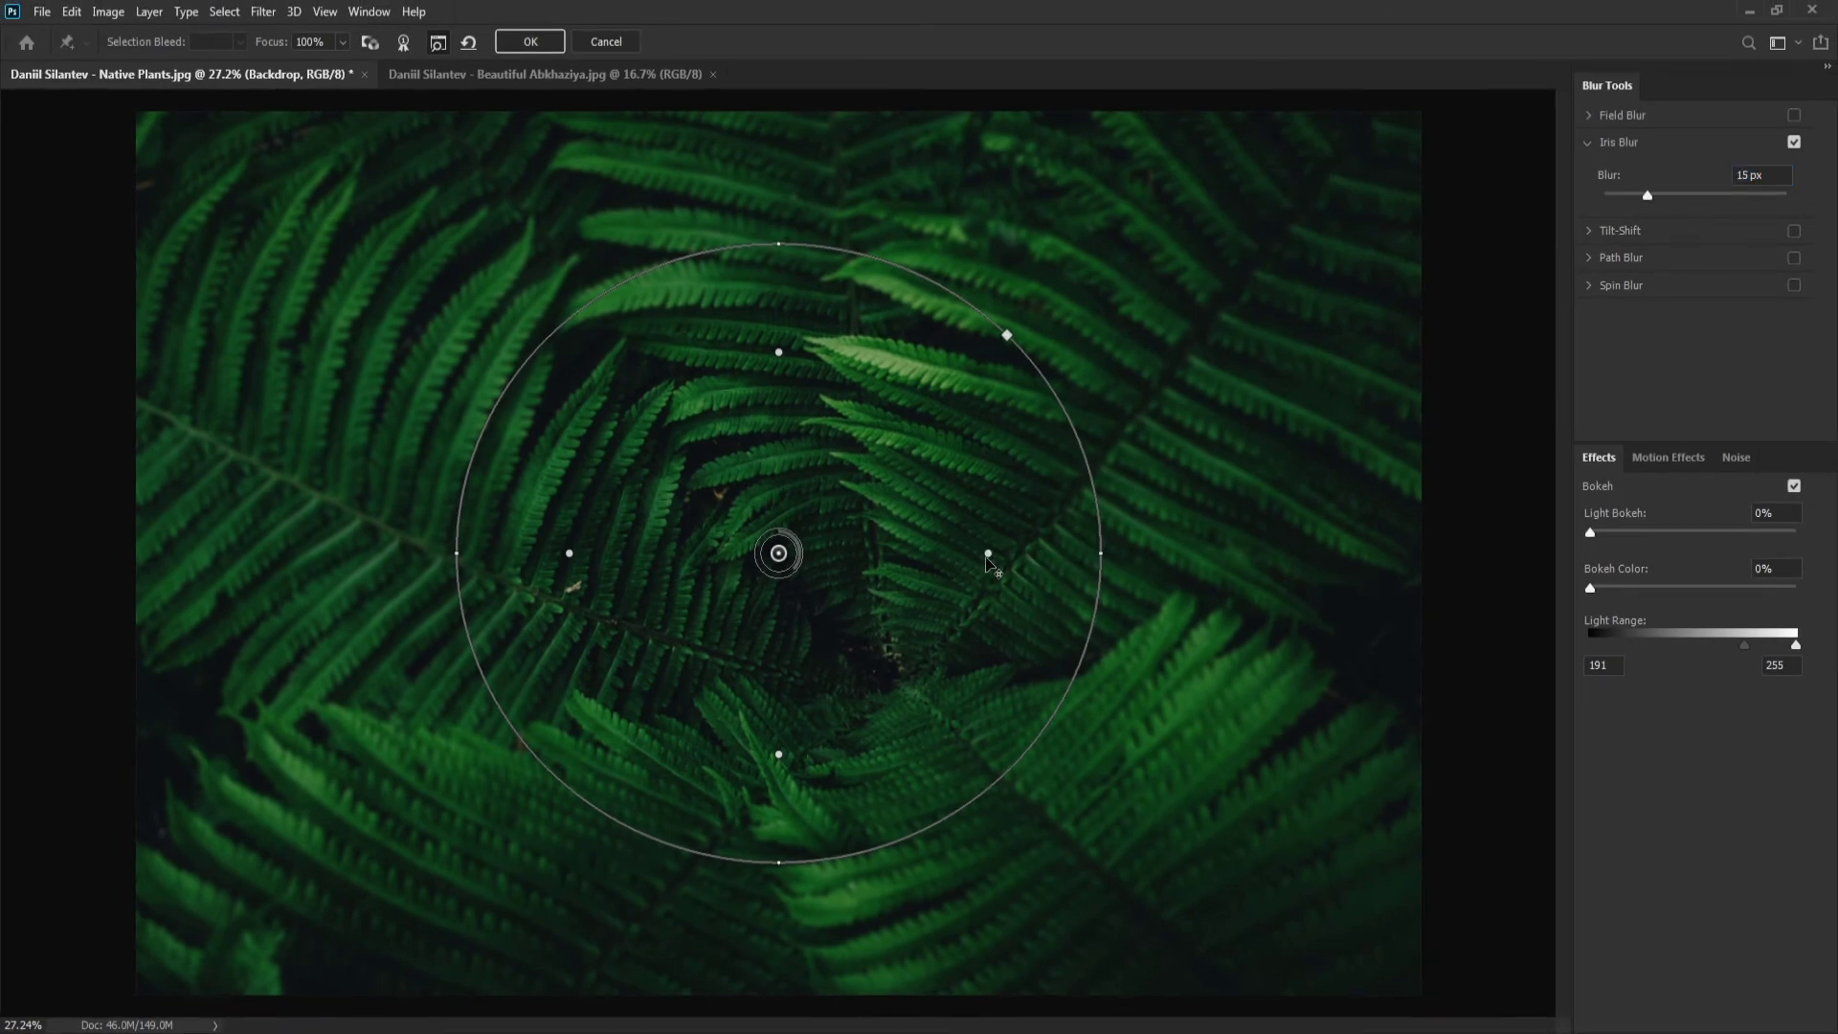
drag(988, 553, 809, 553)
drag(982, 313, 1032, 263)
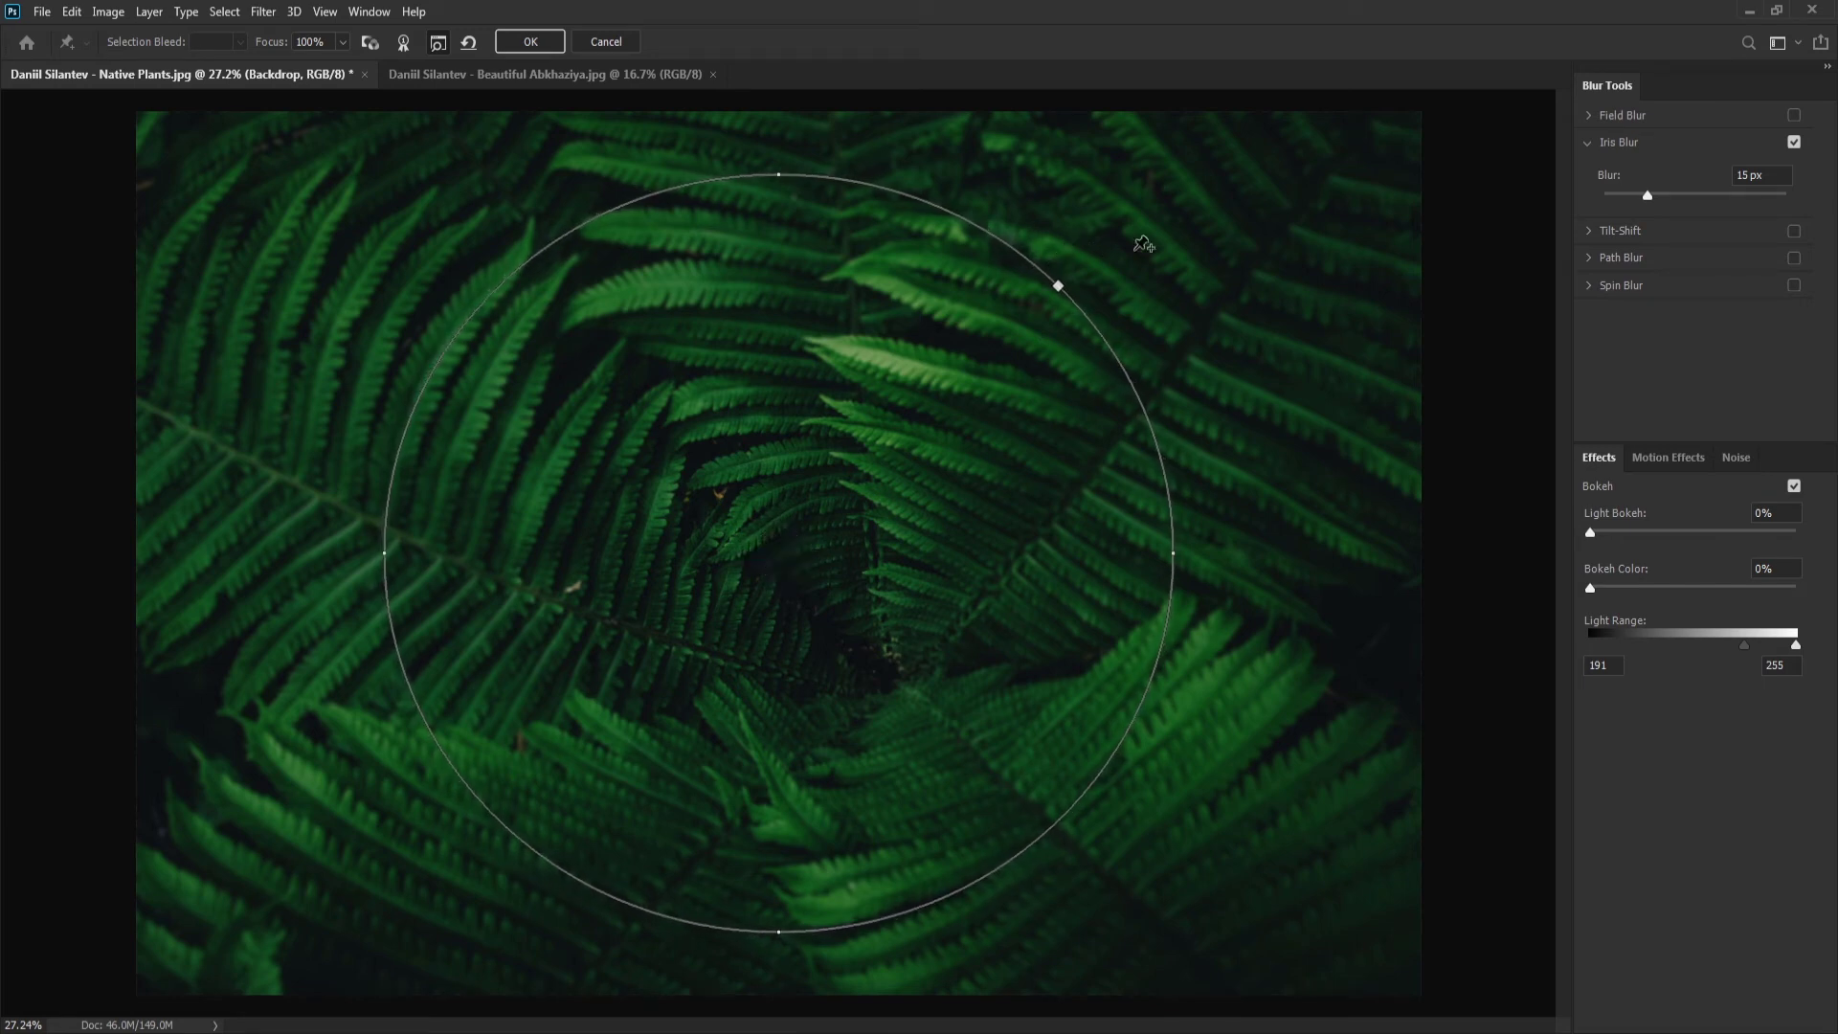
Step: Enable high quality for the blur and set Light Bokeh to 40%
click(403, 43)
drag(1614, 532, 1681, 532)
drag(1676, 527, 1677, 532)
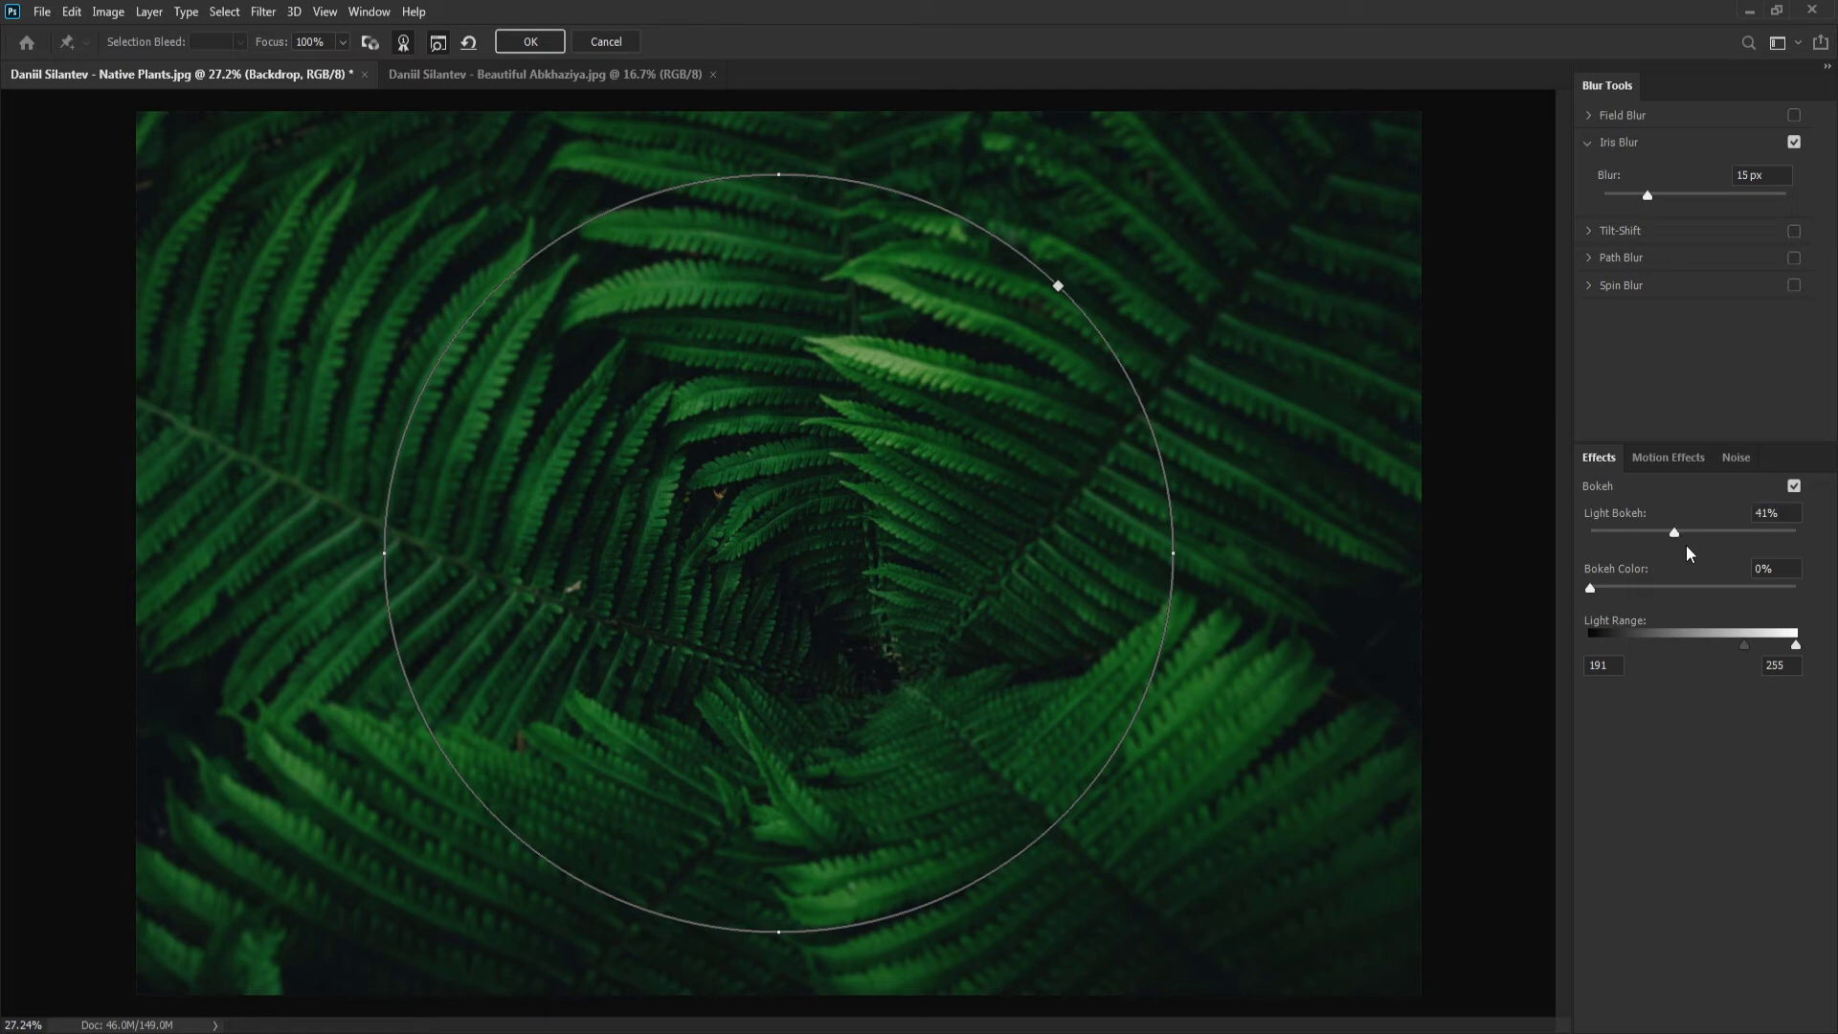
click(1804, 515)
Step: Set Bokeh Color to 70% and the lower end of the Light Range to 60
drag(1589, 588, 1670, 590)
drag(1687, 644, 1636, 640)
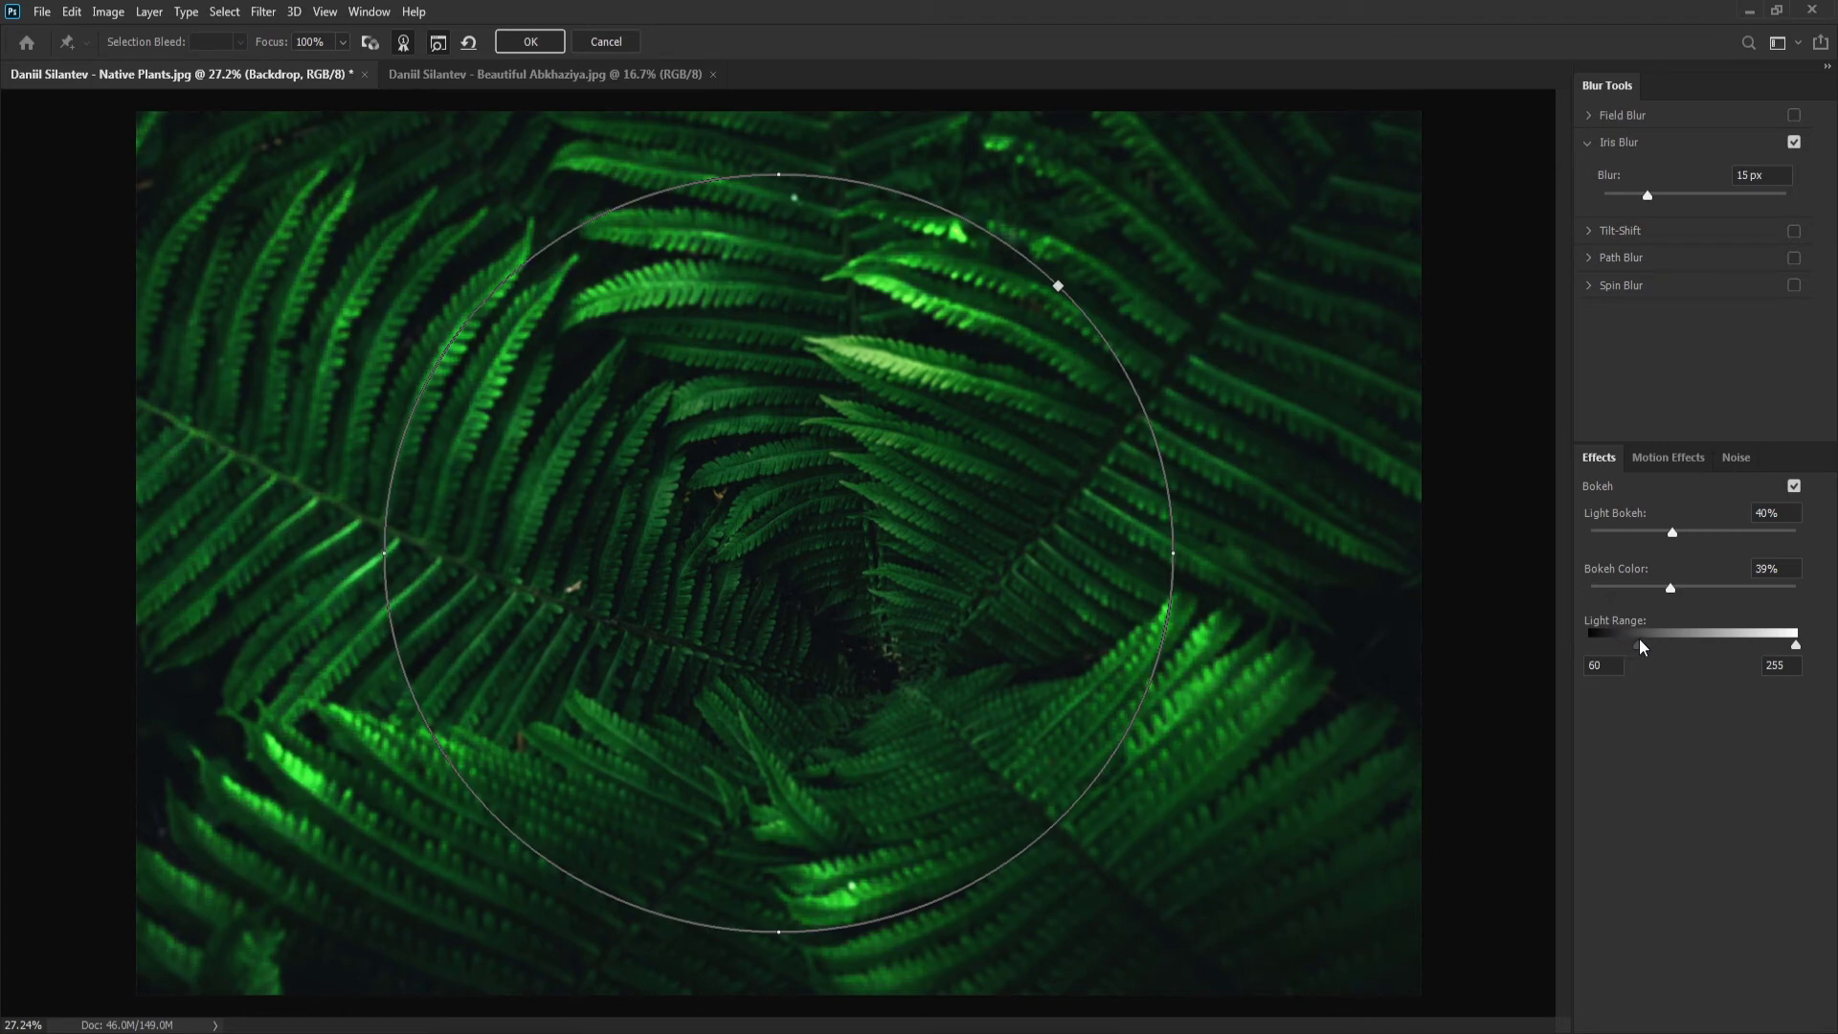
drag(1670, 588, 1715, 592)
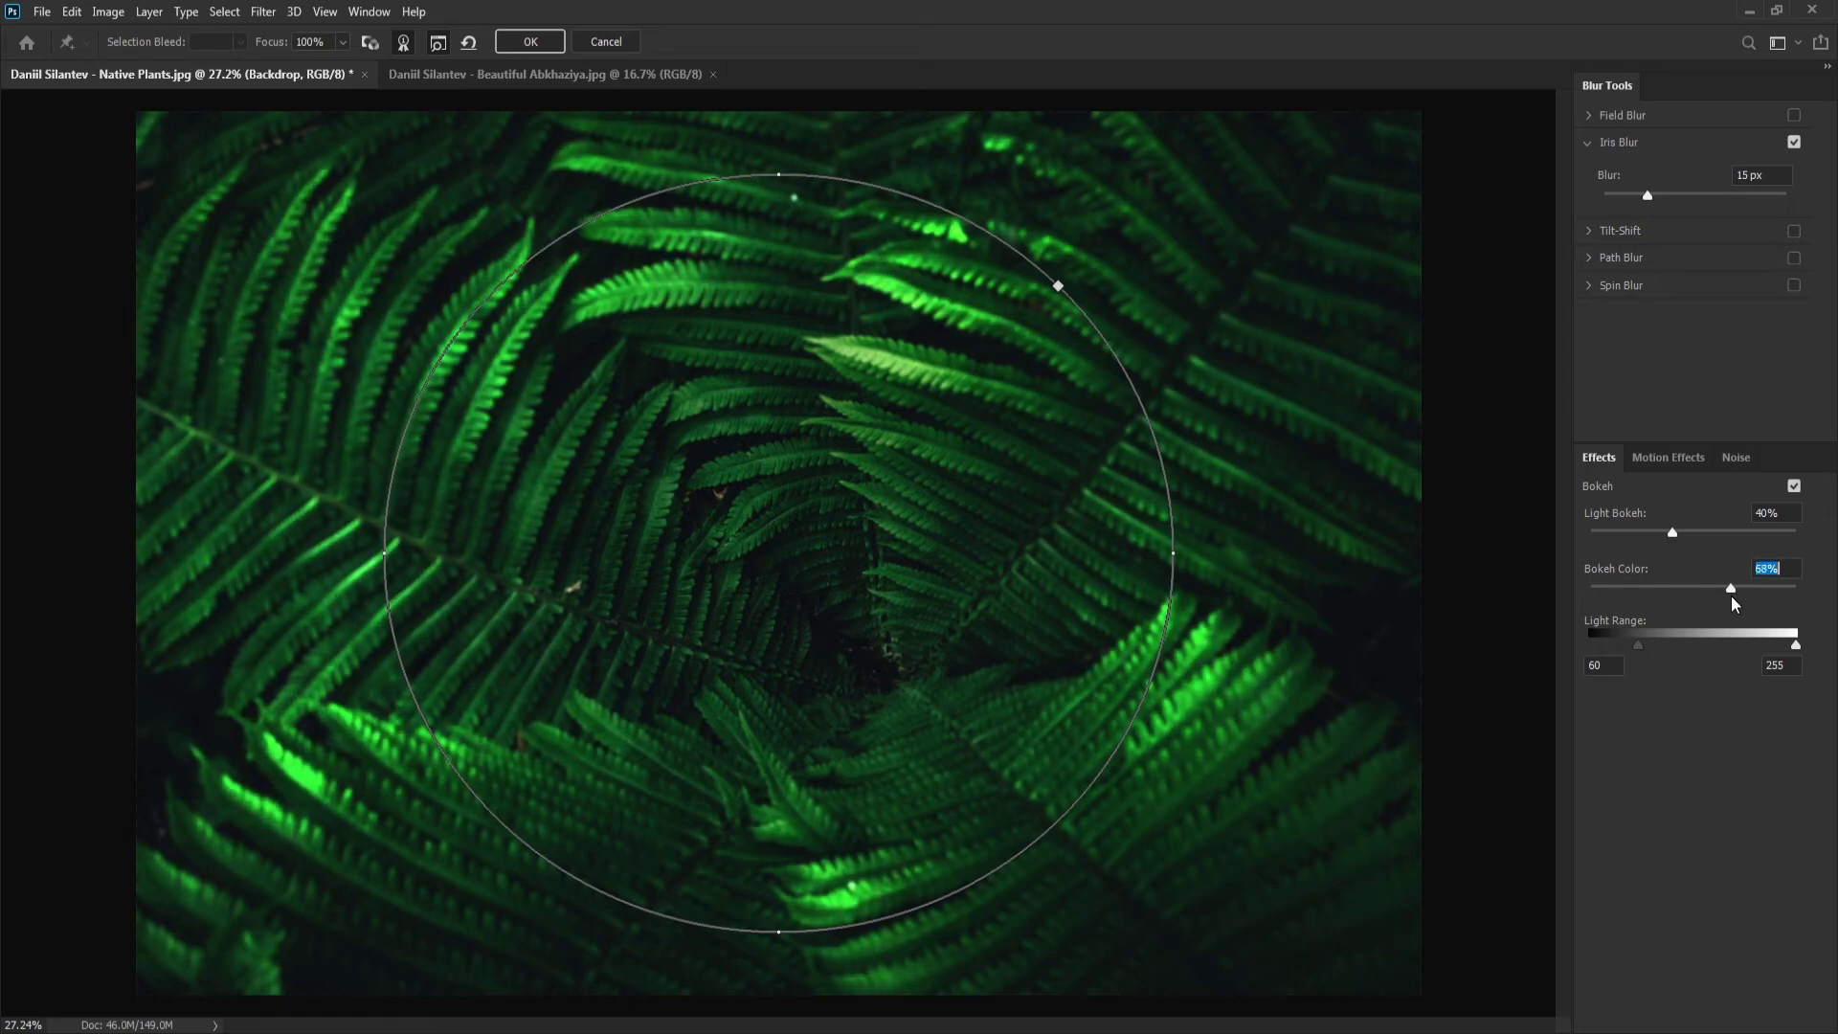
click(1783, 569)
key(Down)
click(1615, 664)
Step: Set the iris blur to 80 px, shrink its circle to a small area around the center, check the blur mask, and apply the filter
drag(1646, 196, 1692, 197)
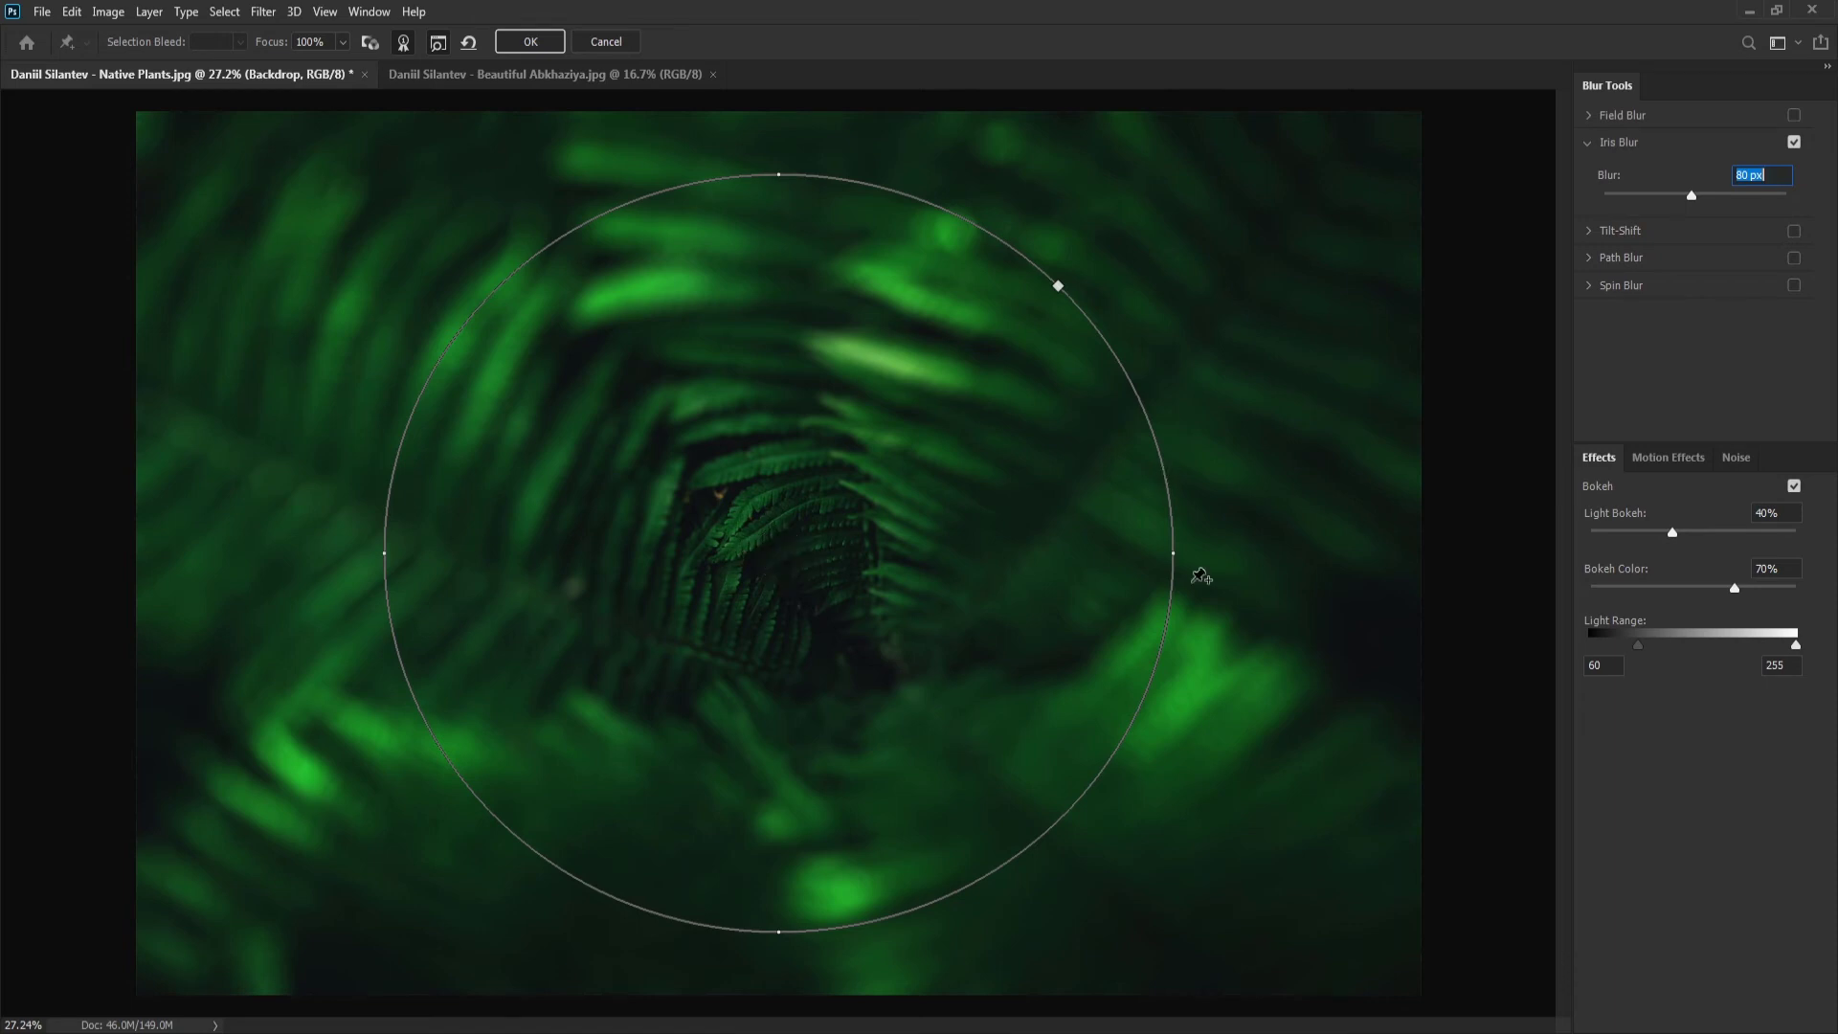
drag(1136, 723, 847, 586)
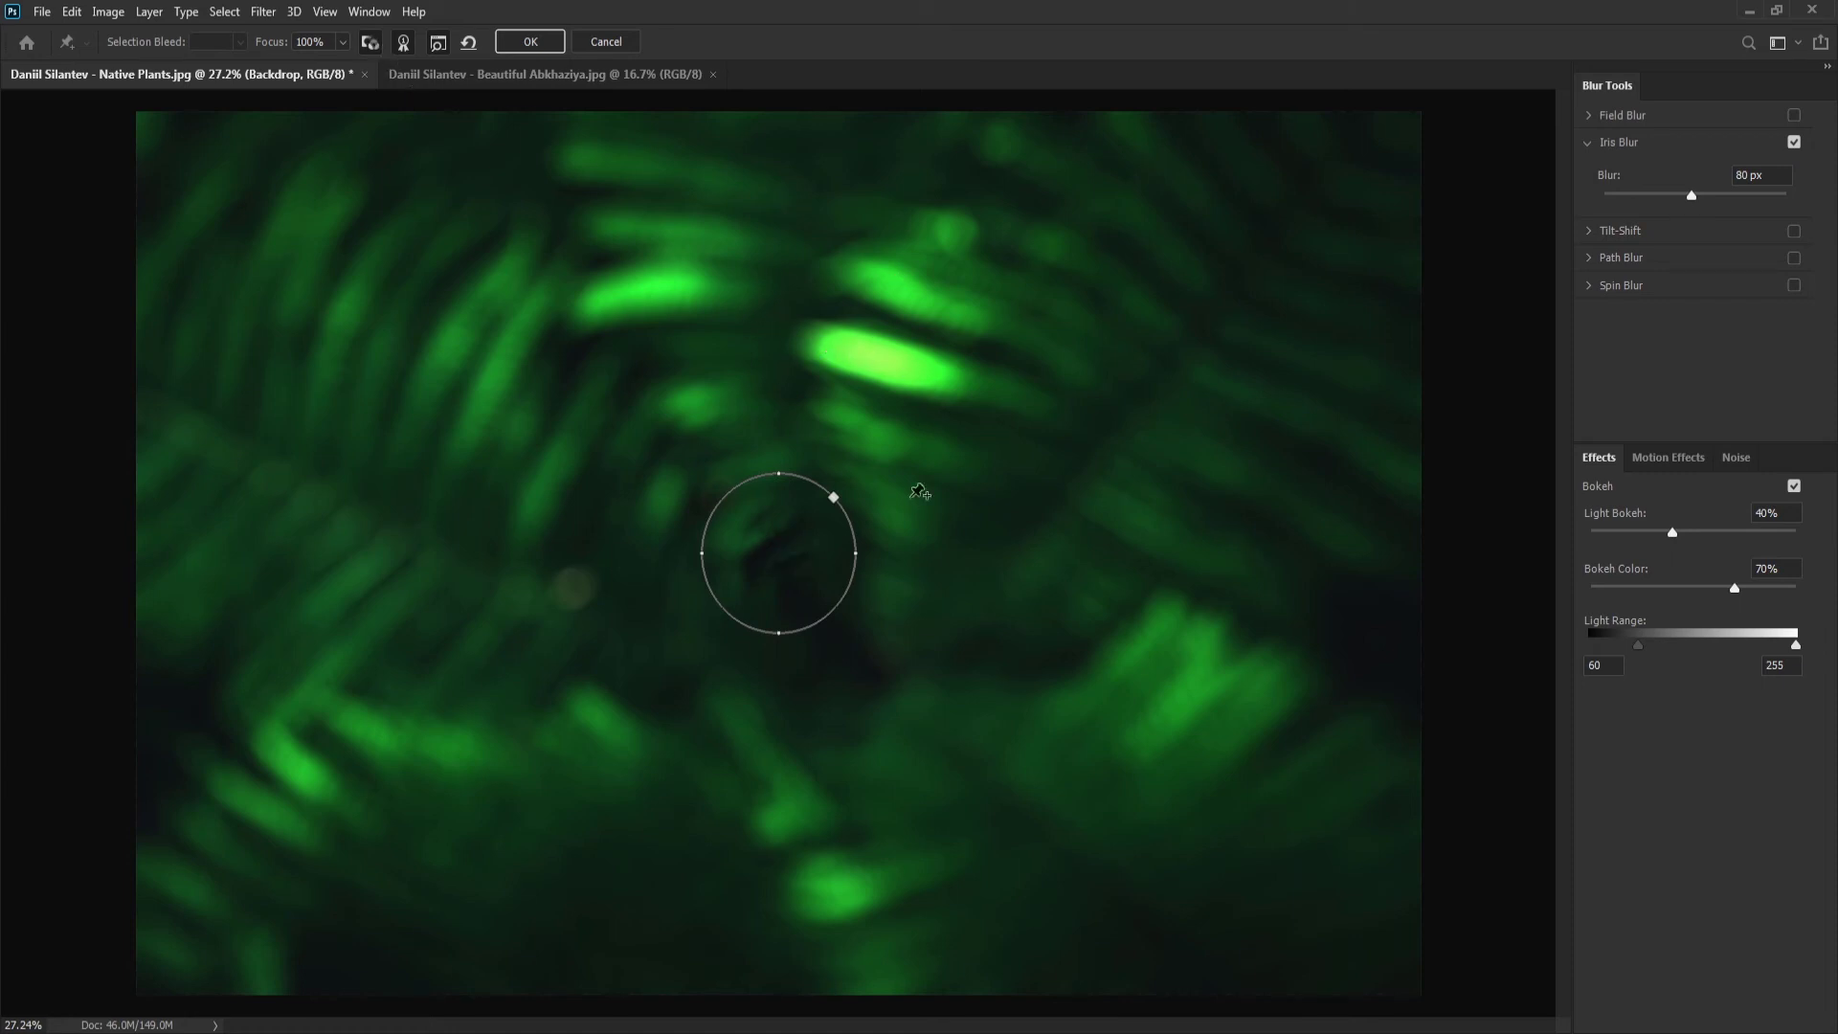
key(m)
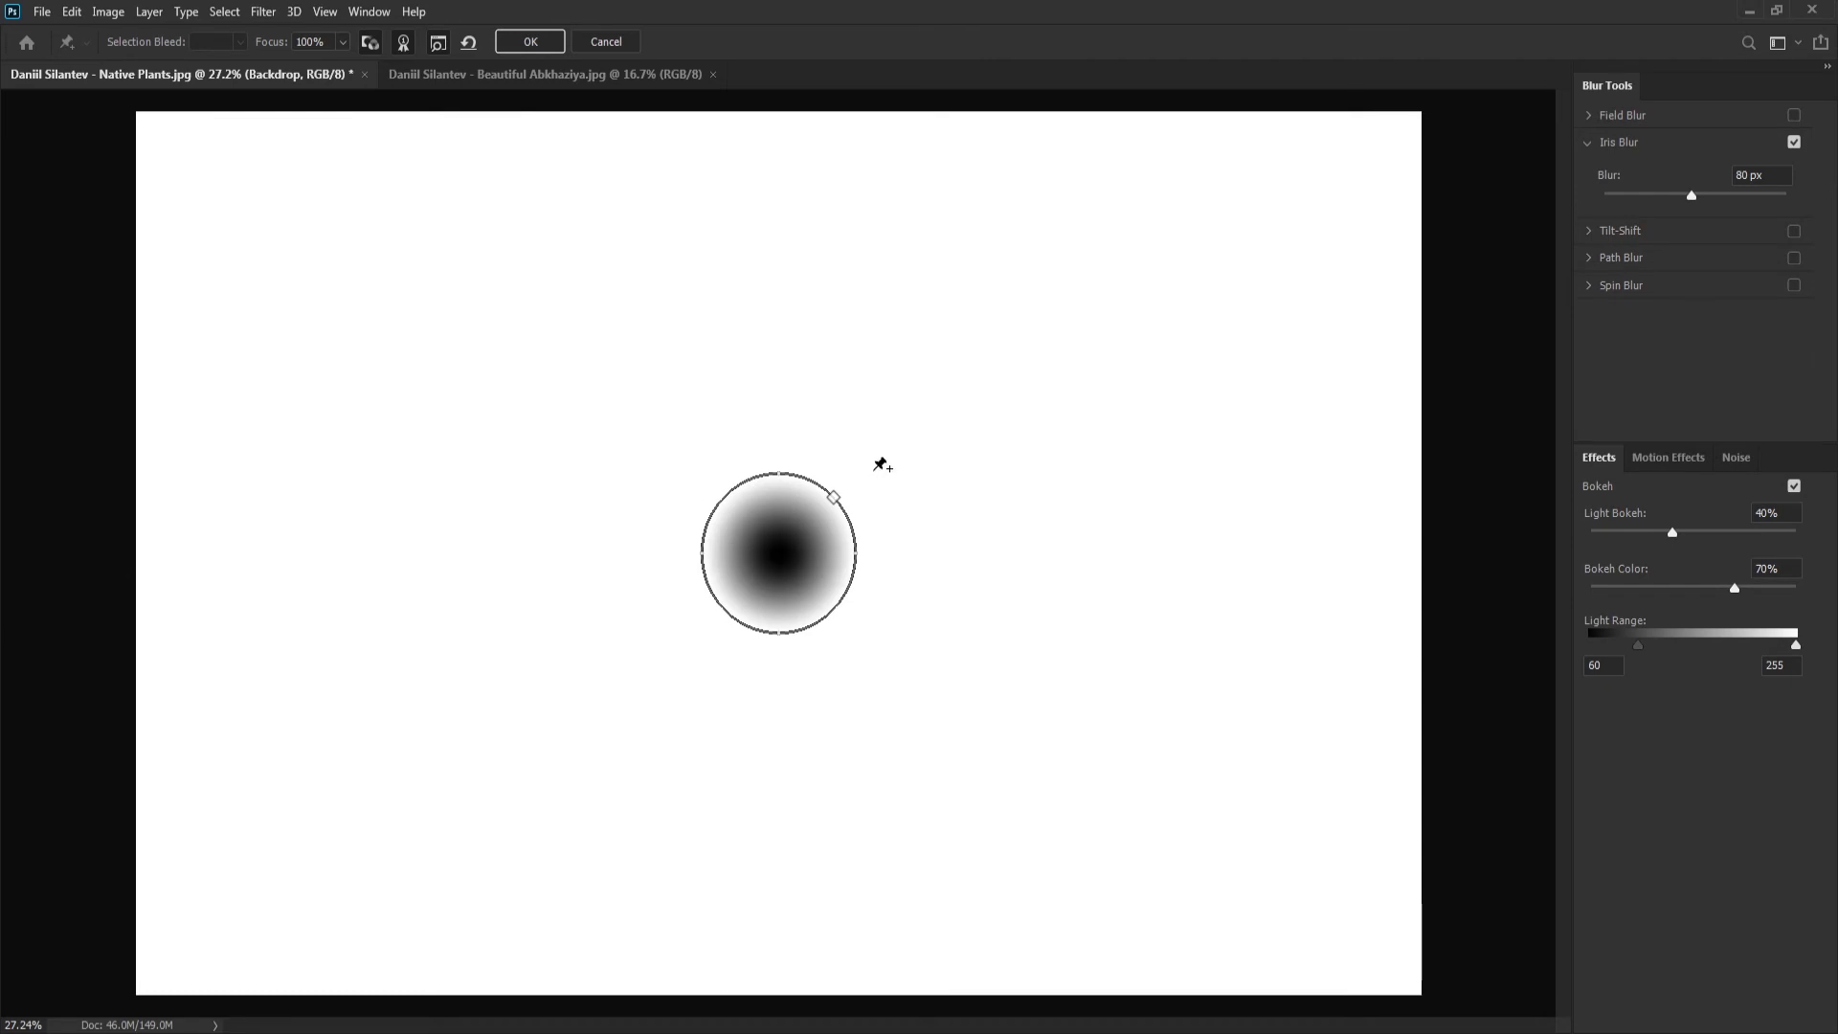
key(m)
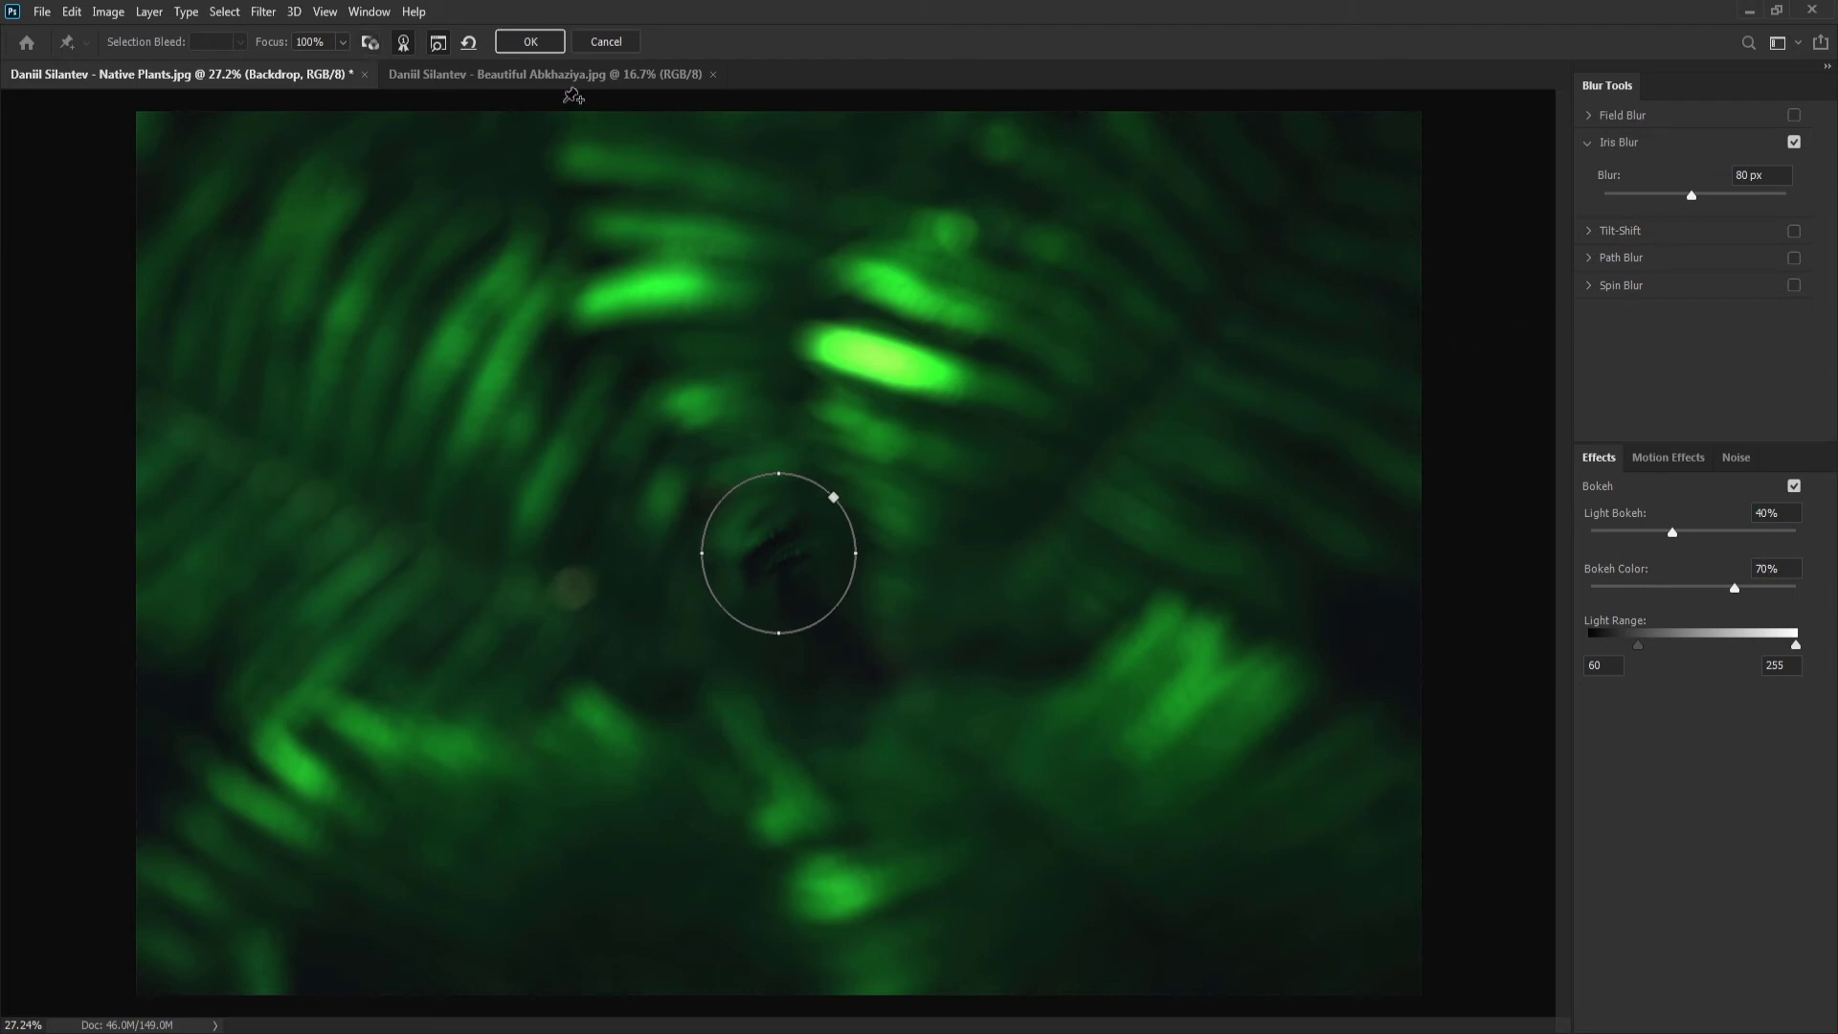
click(530, 41)
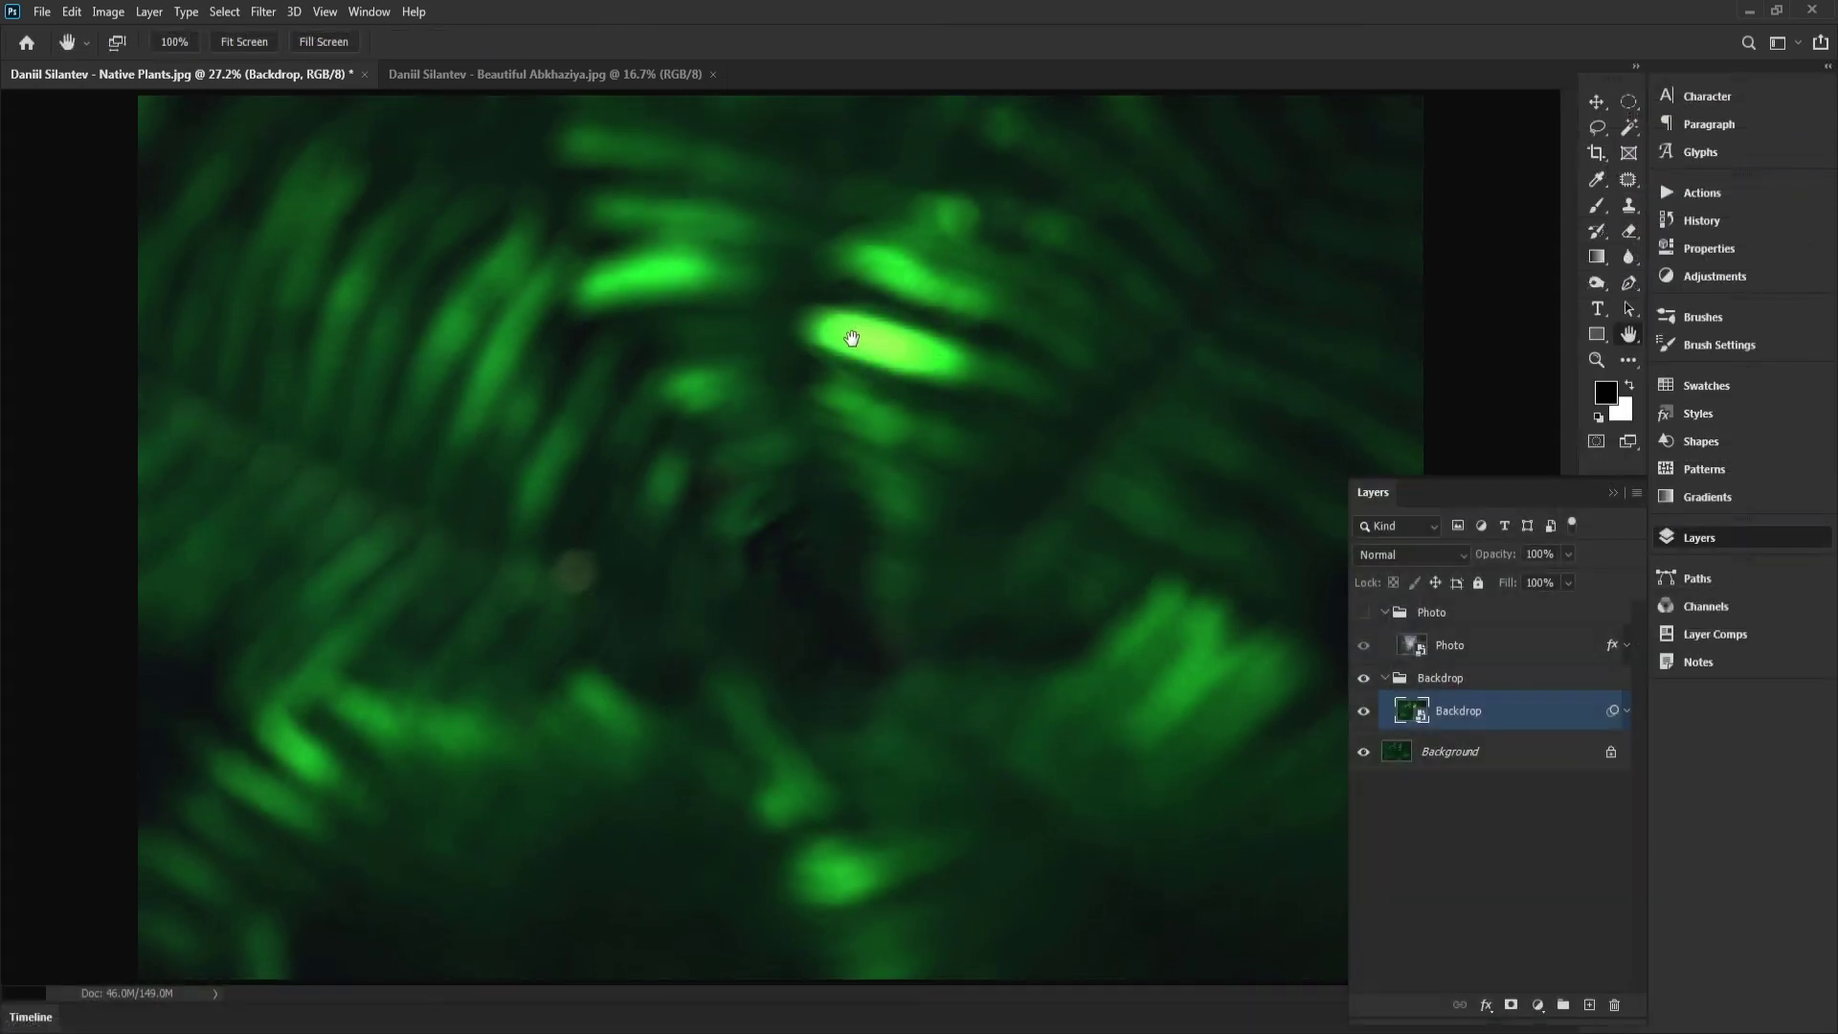
Step: Close the separate Beautiful Abkhaziya photo document and show the Photo group again over the blurred backdrop
click(712, 74)
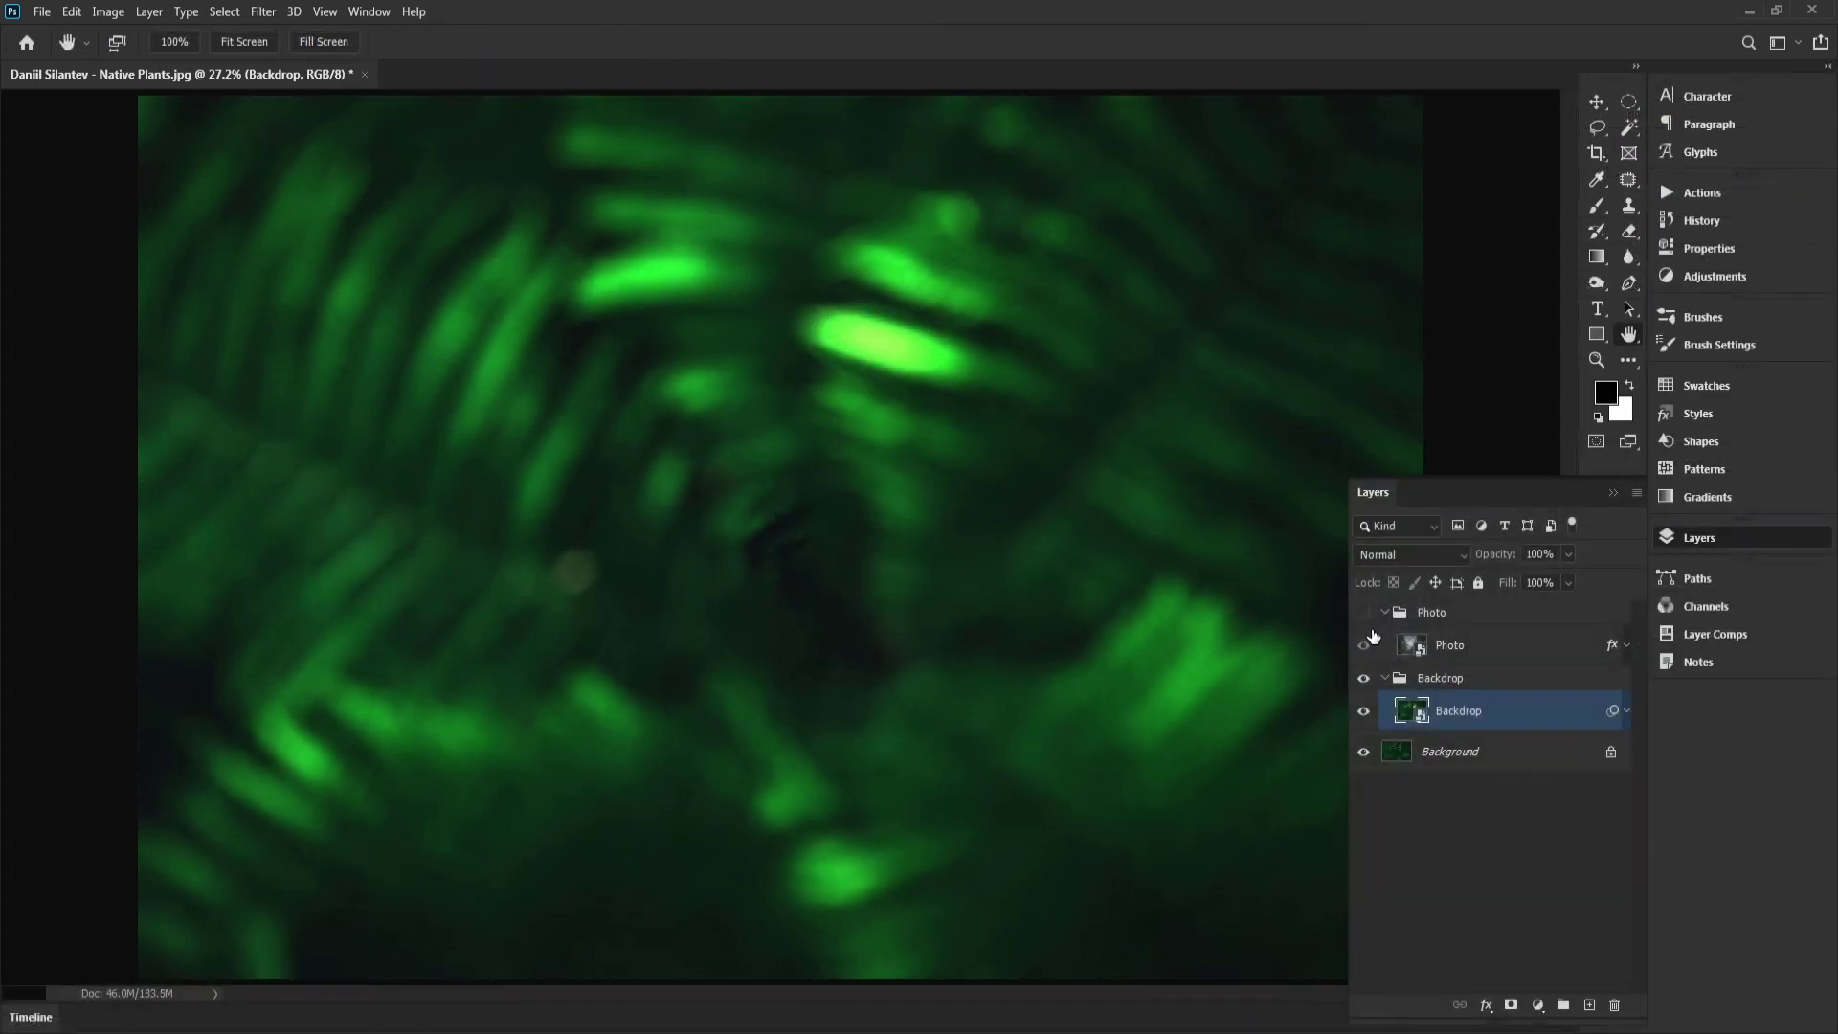
click(1364, 613)
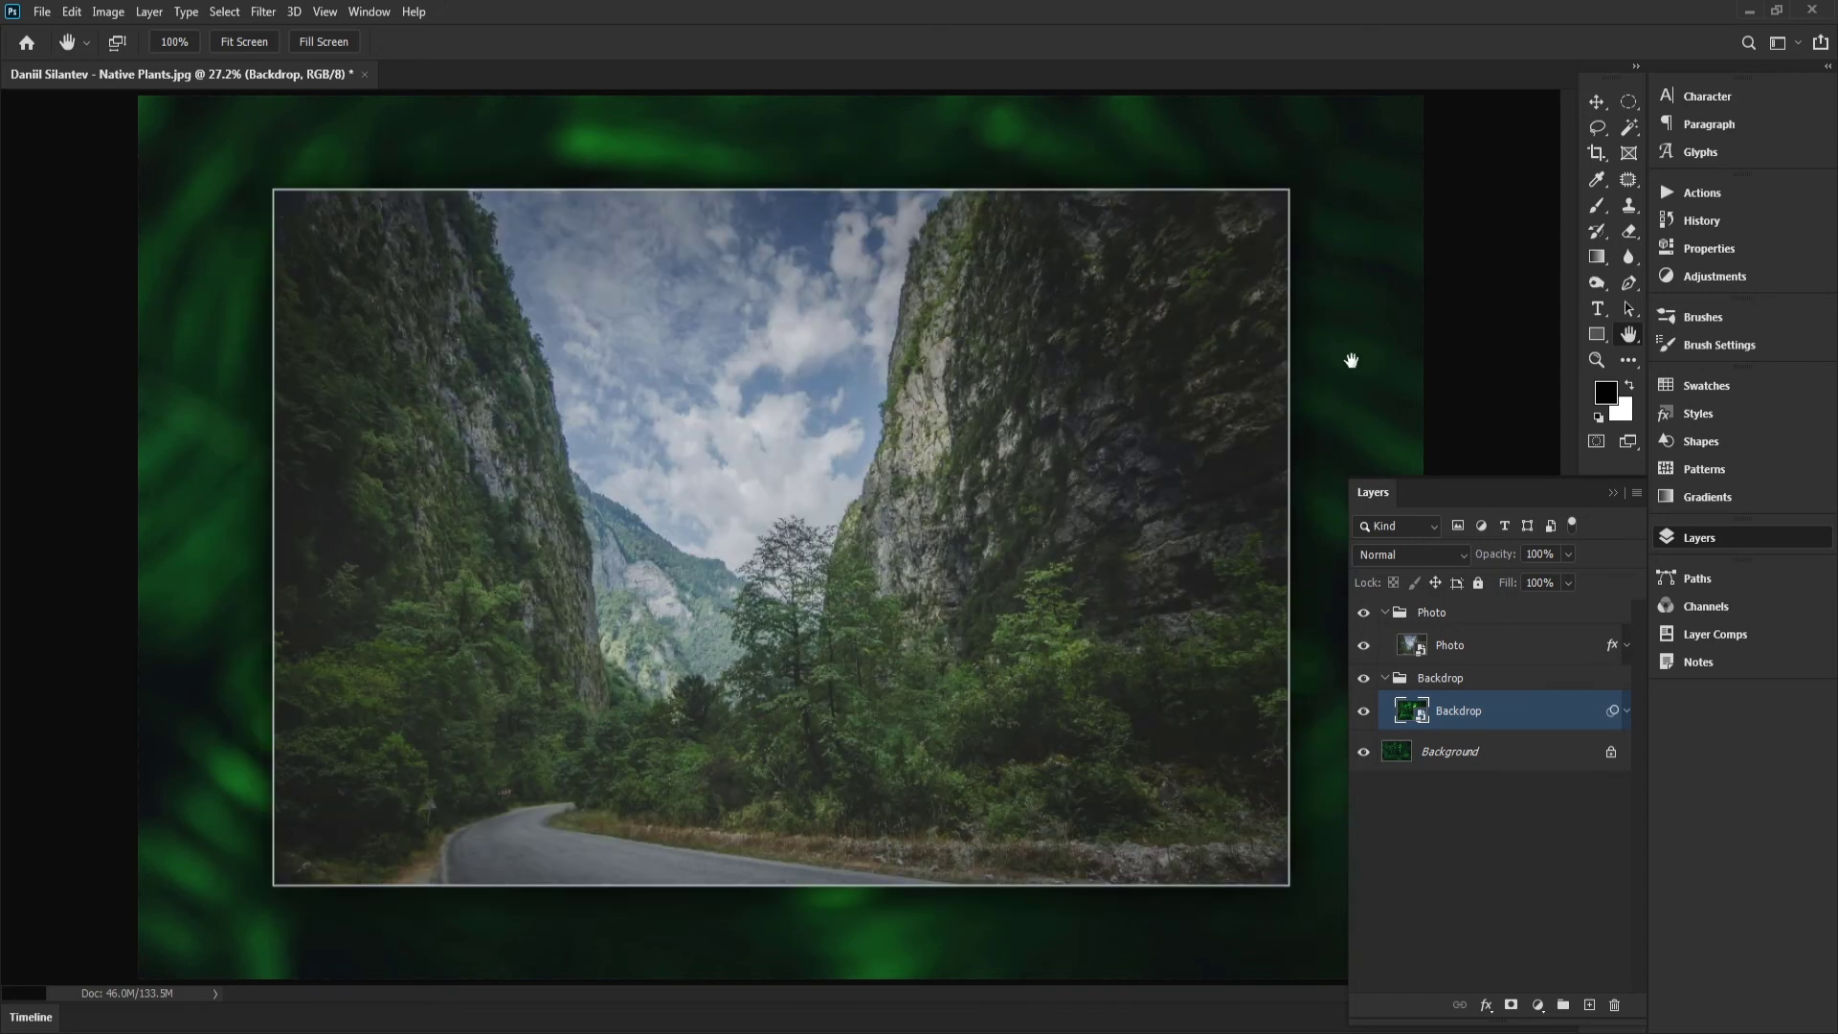
key(ctrl+minus)
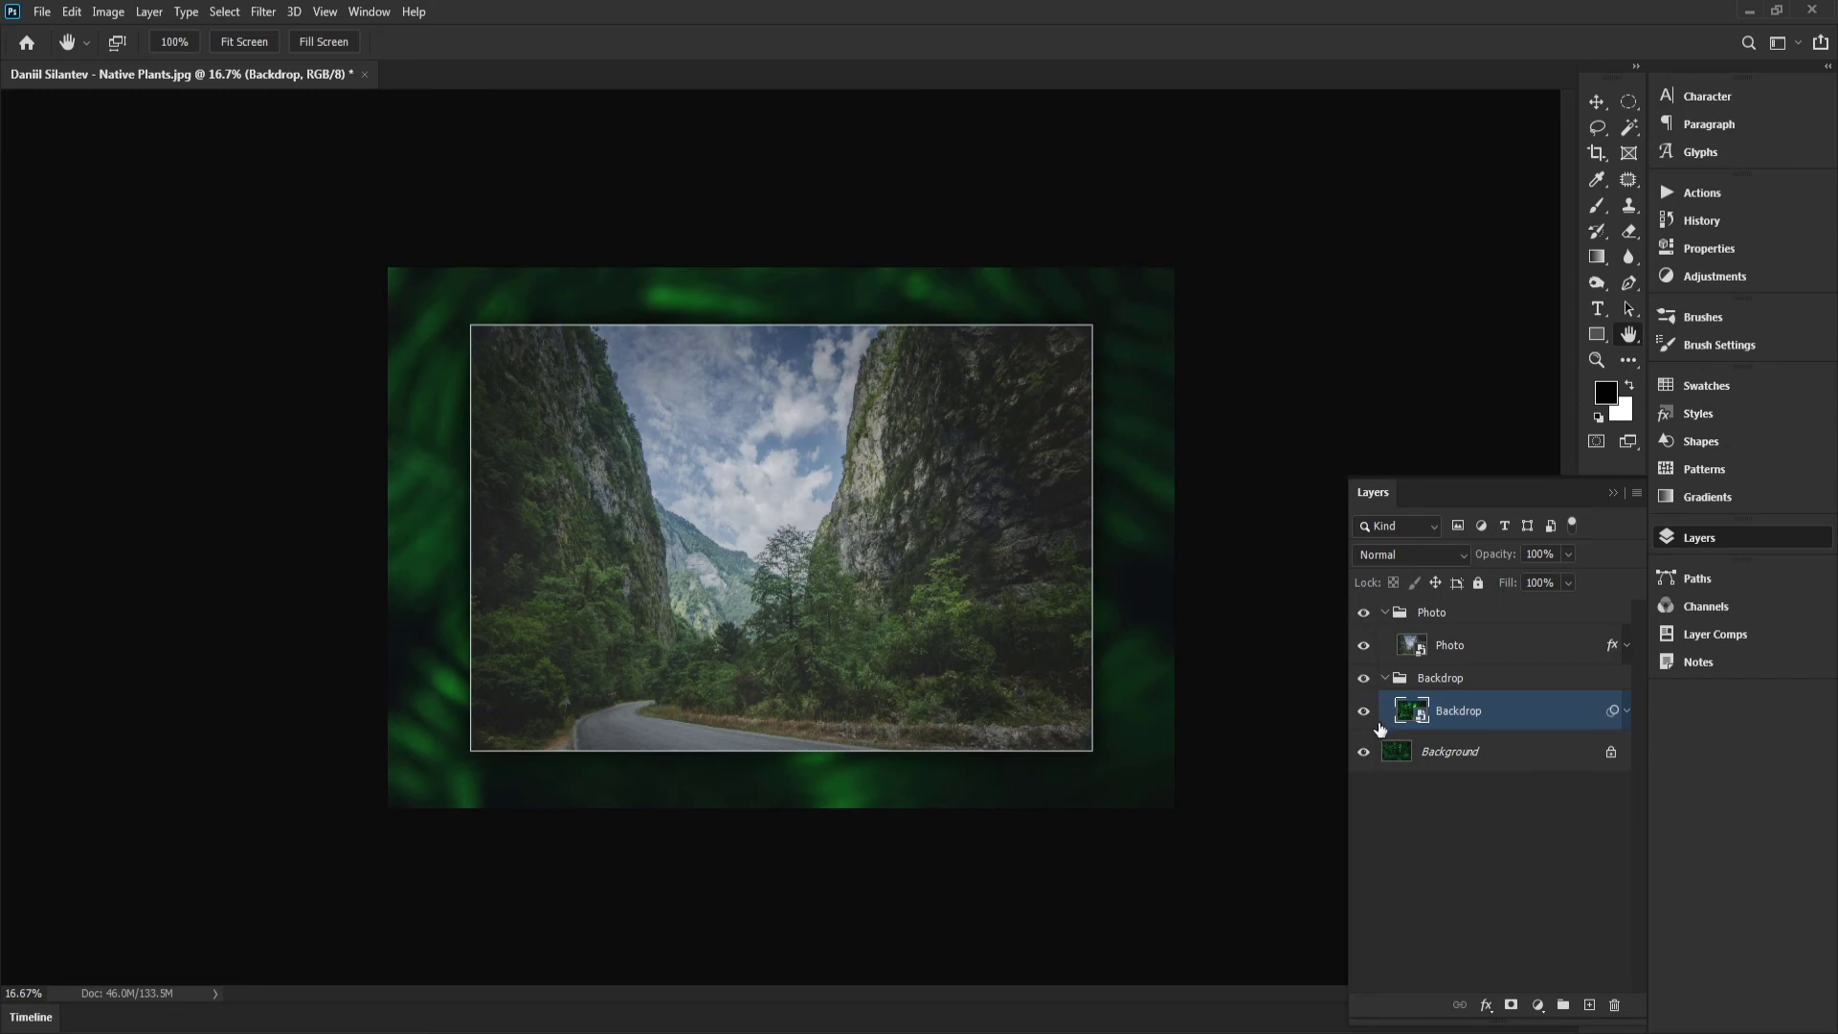
Step: Switch the Backdrop layer's smart filters off and on to compare the fern image with and without the blur
click(1625, 713)
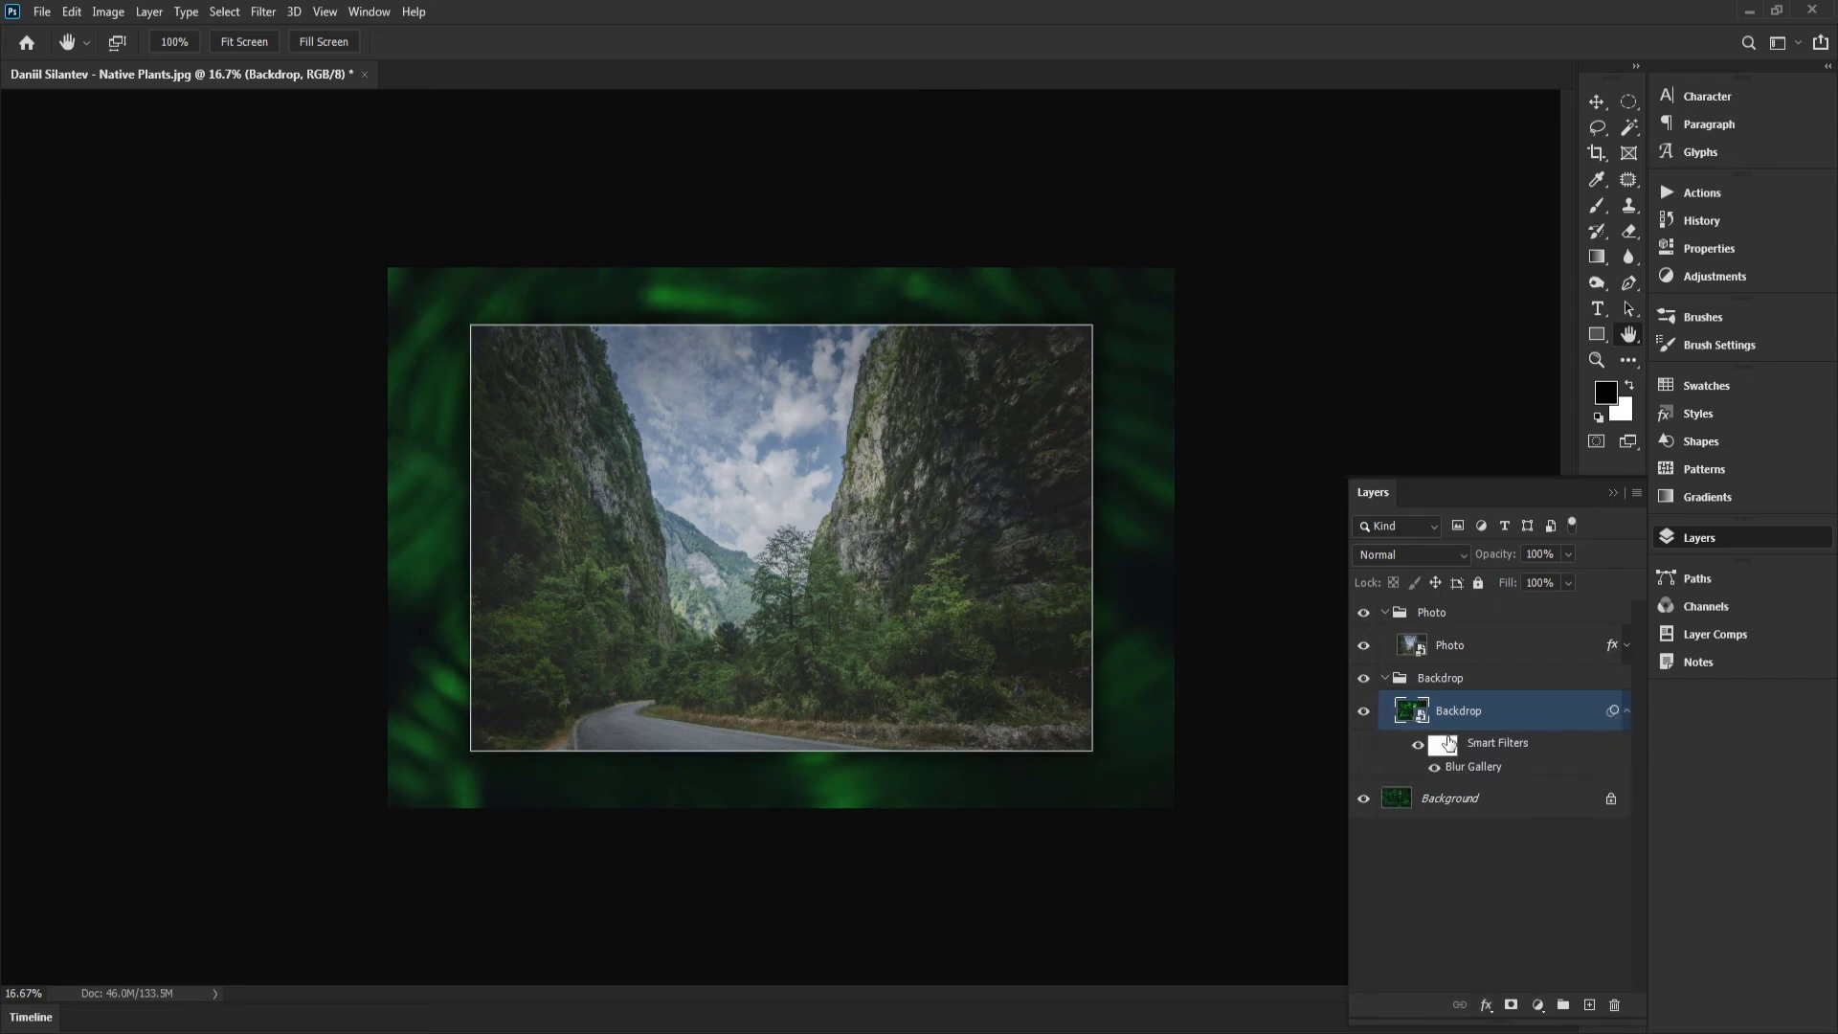
click(1418, 748)
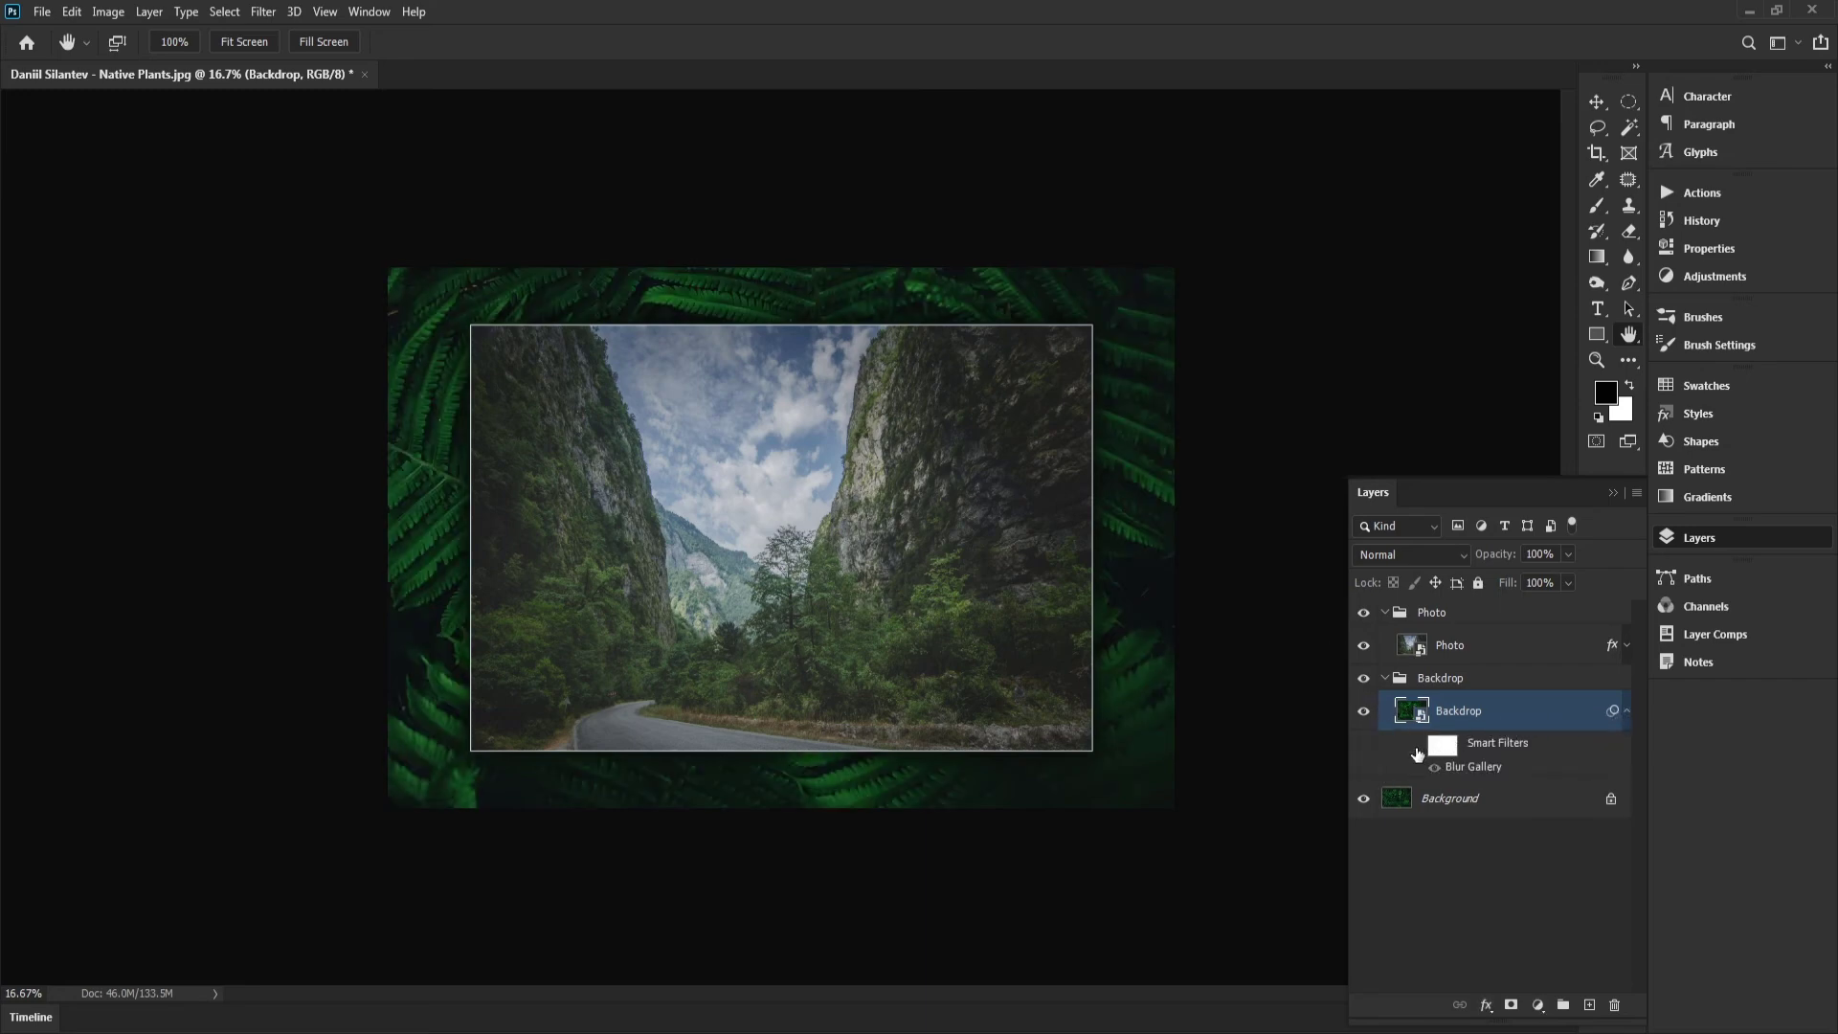
click(1418, 747)
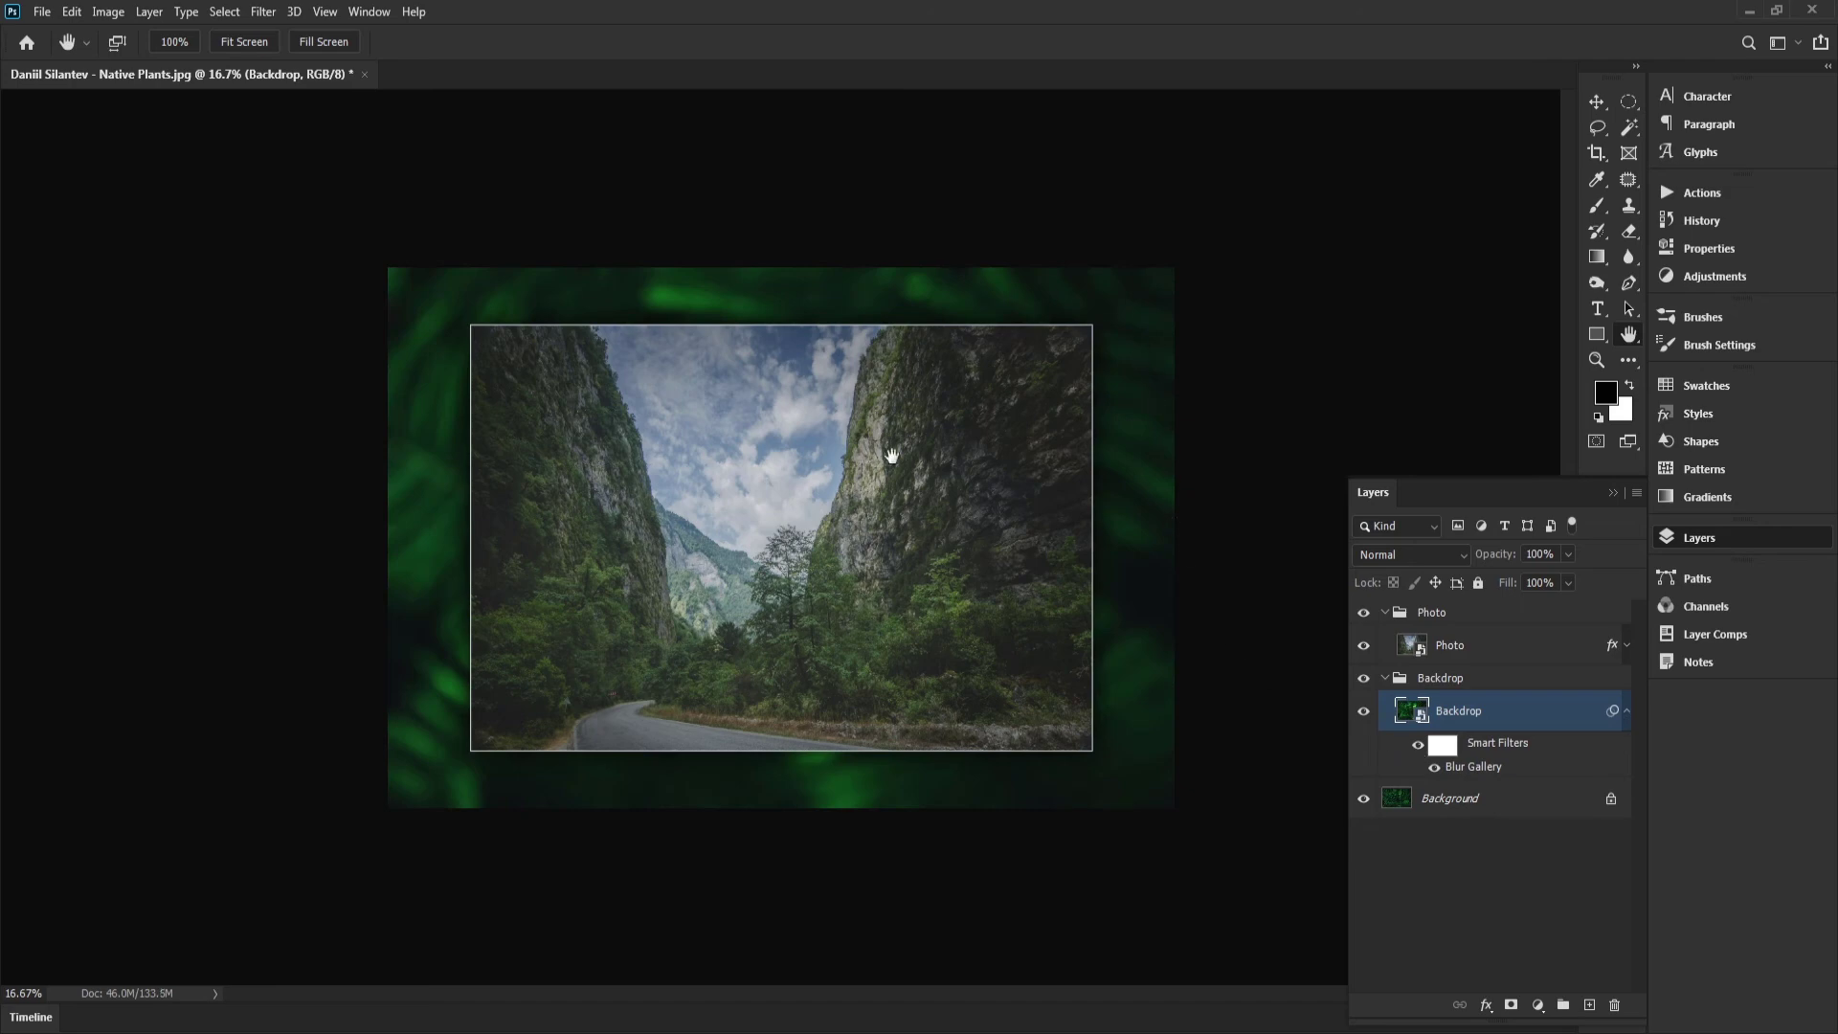
click(1625, 712)
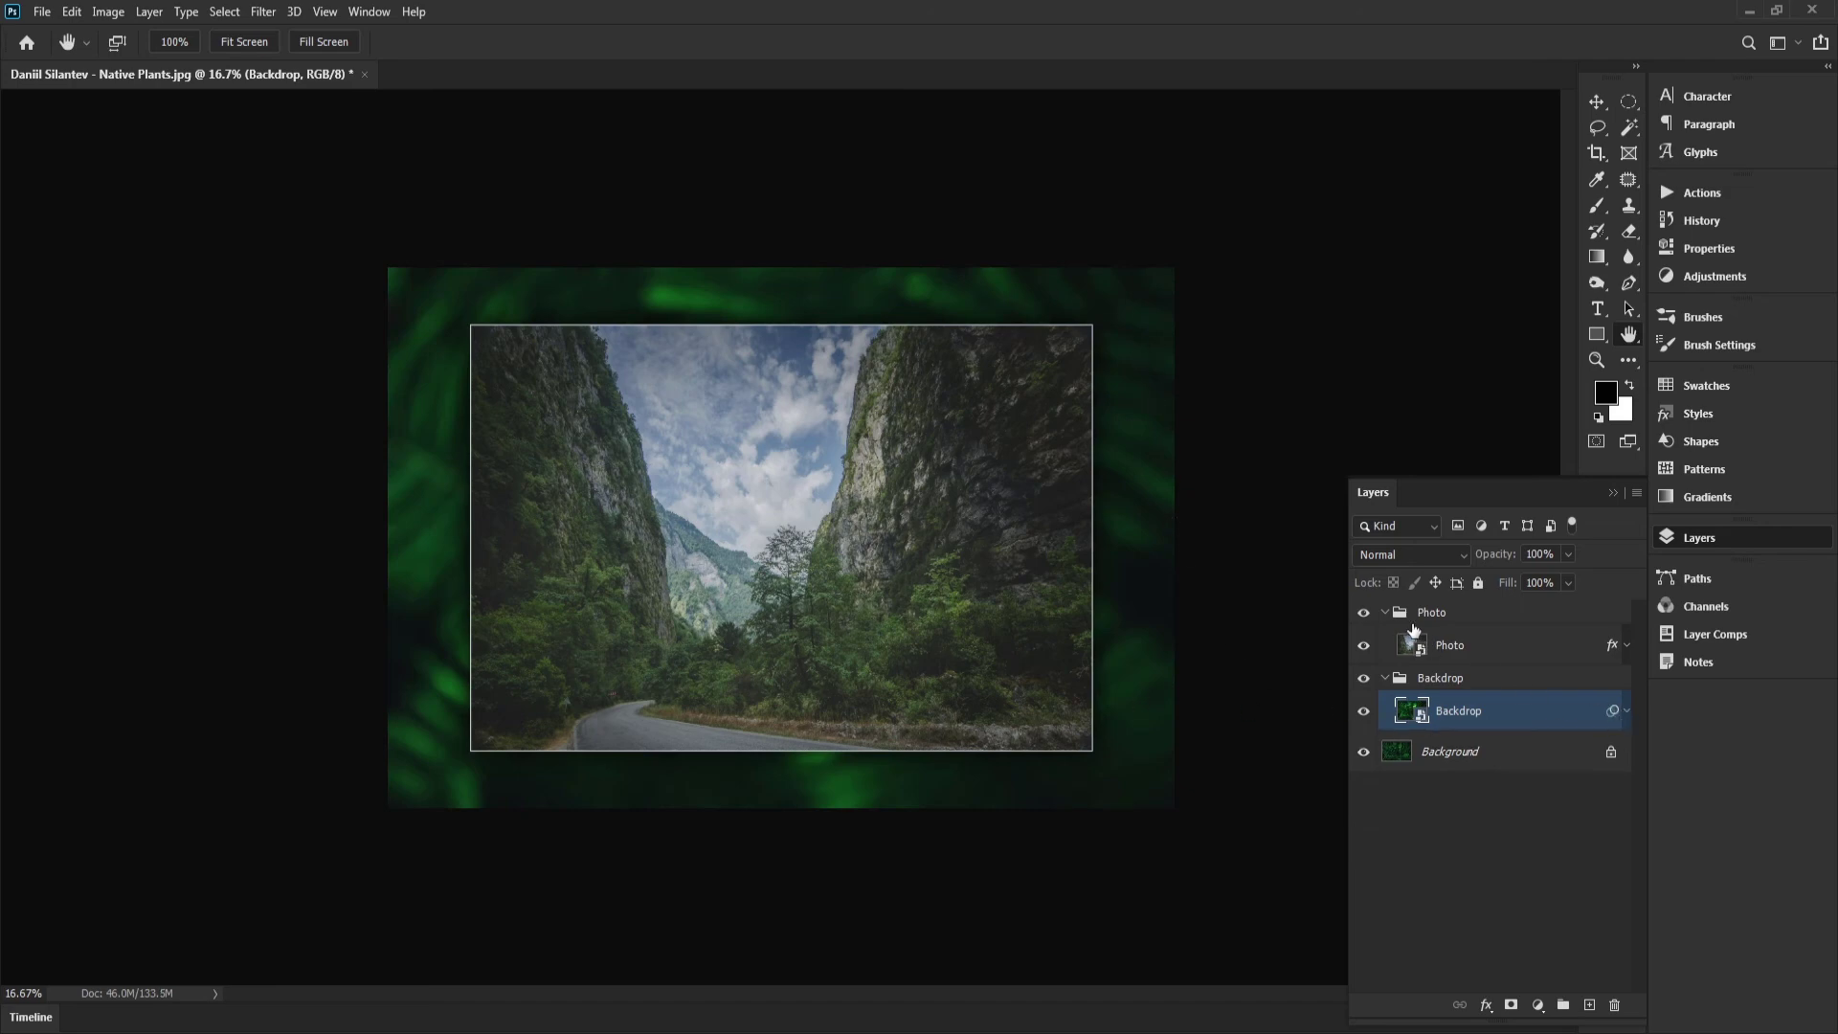
Step: Collapse the Photo and Backdrop groups and create a new group named Shade directly above the Backdrop group
click(1383, 614)
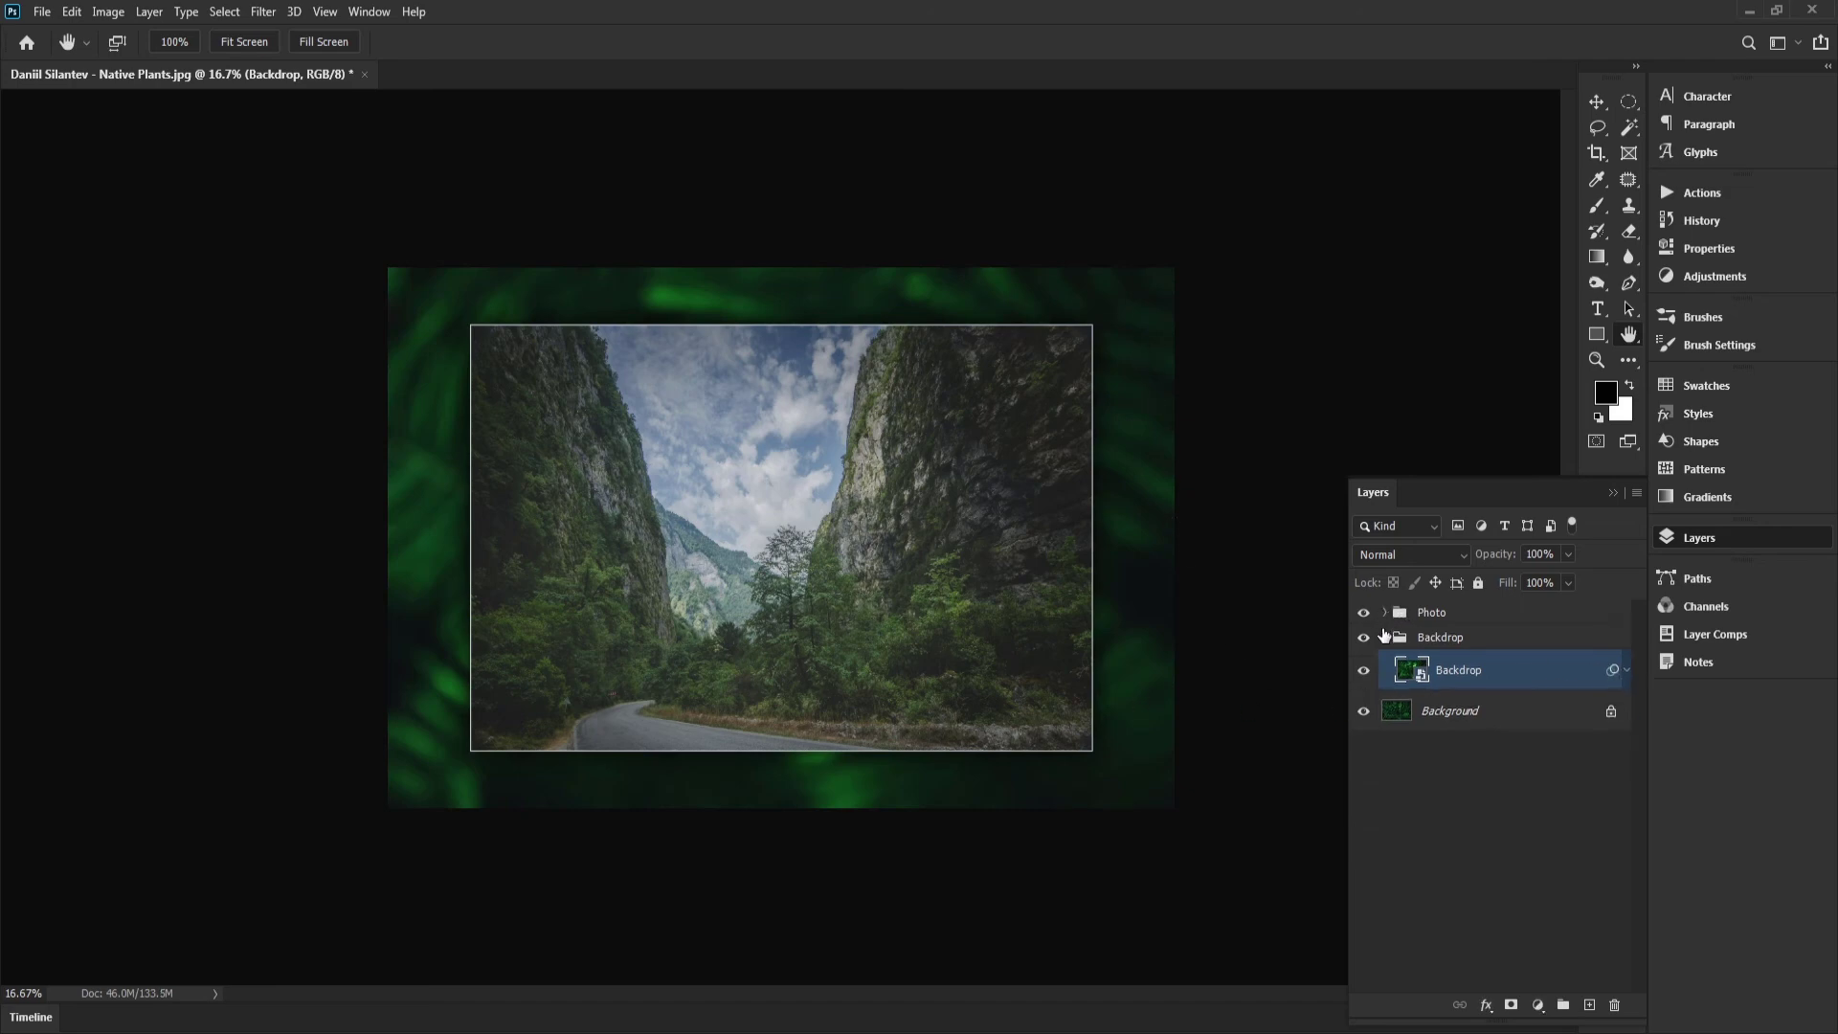
click(1385, 638)
click(268, 44)
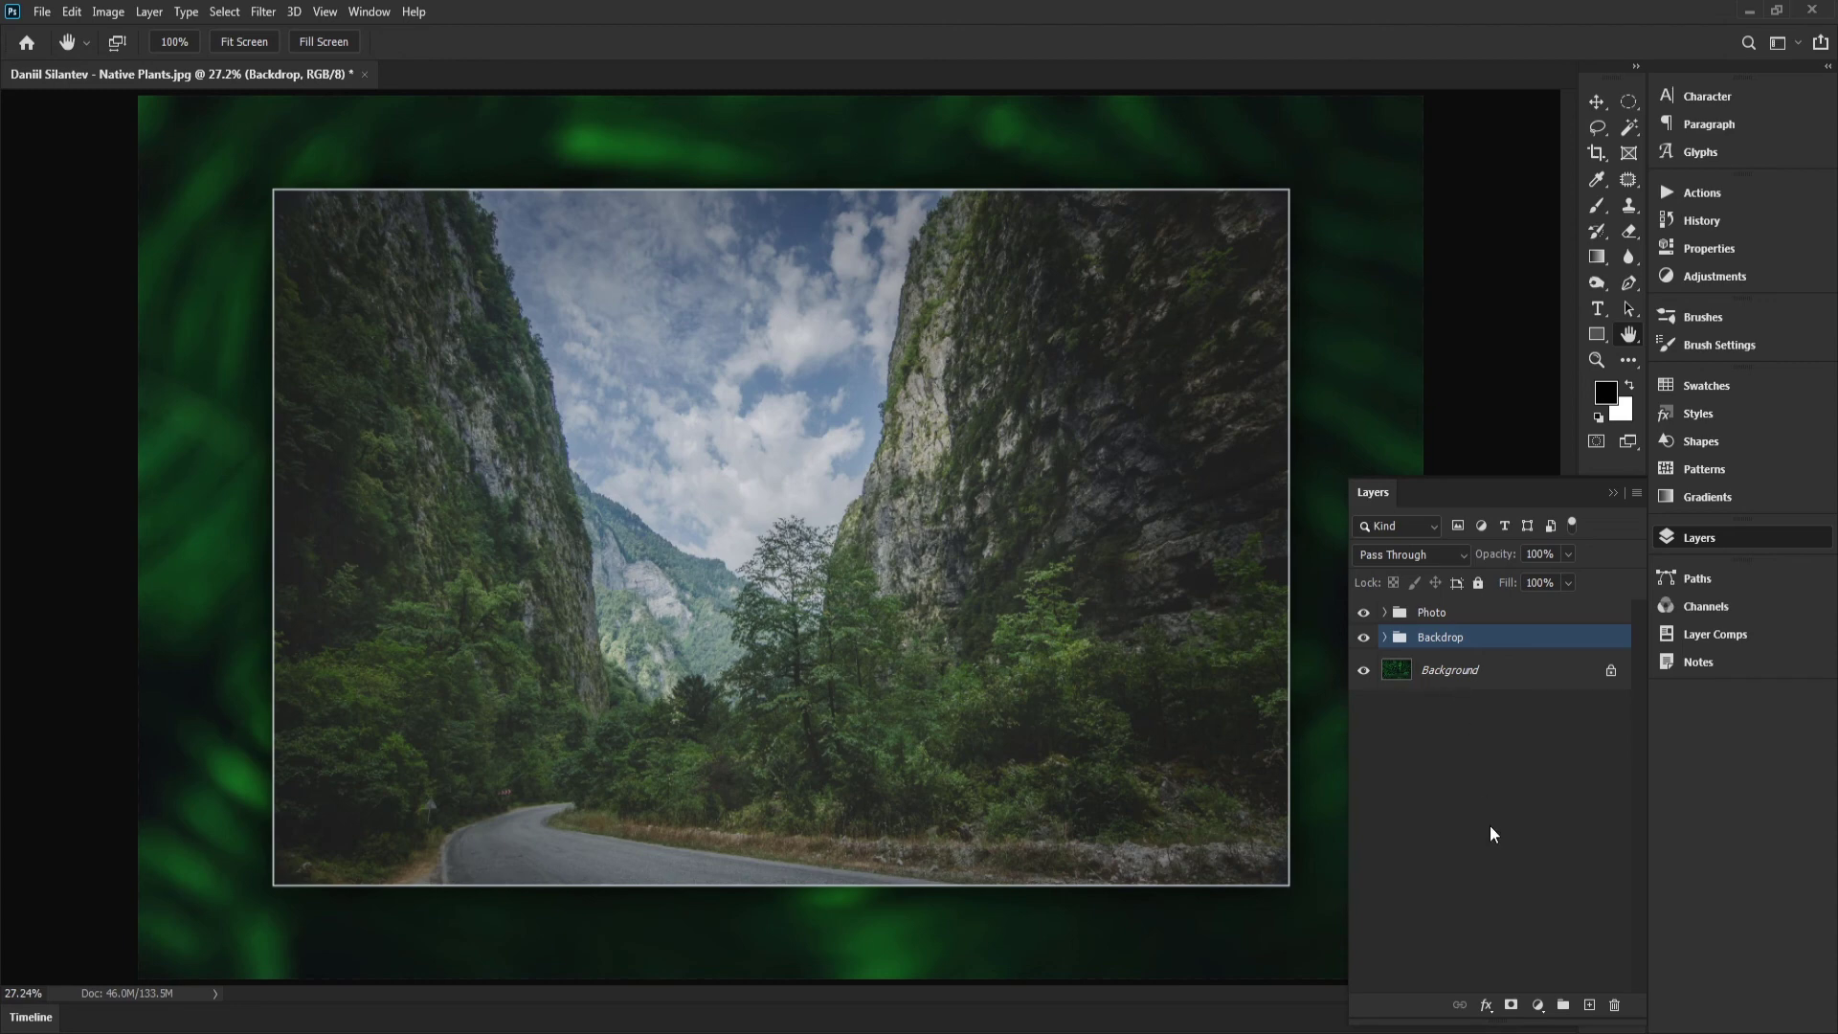
alt+click(1563, 1006)
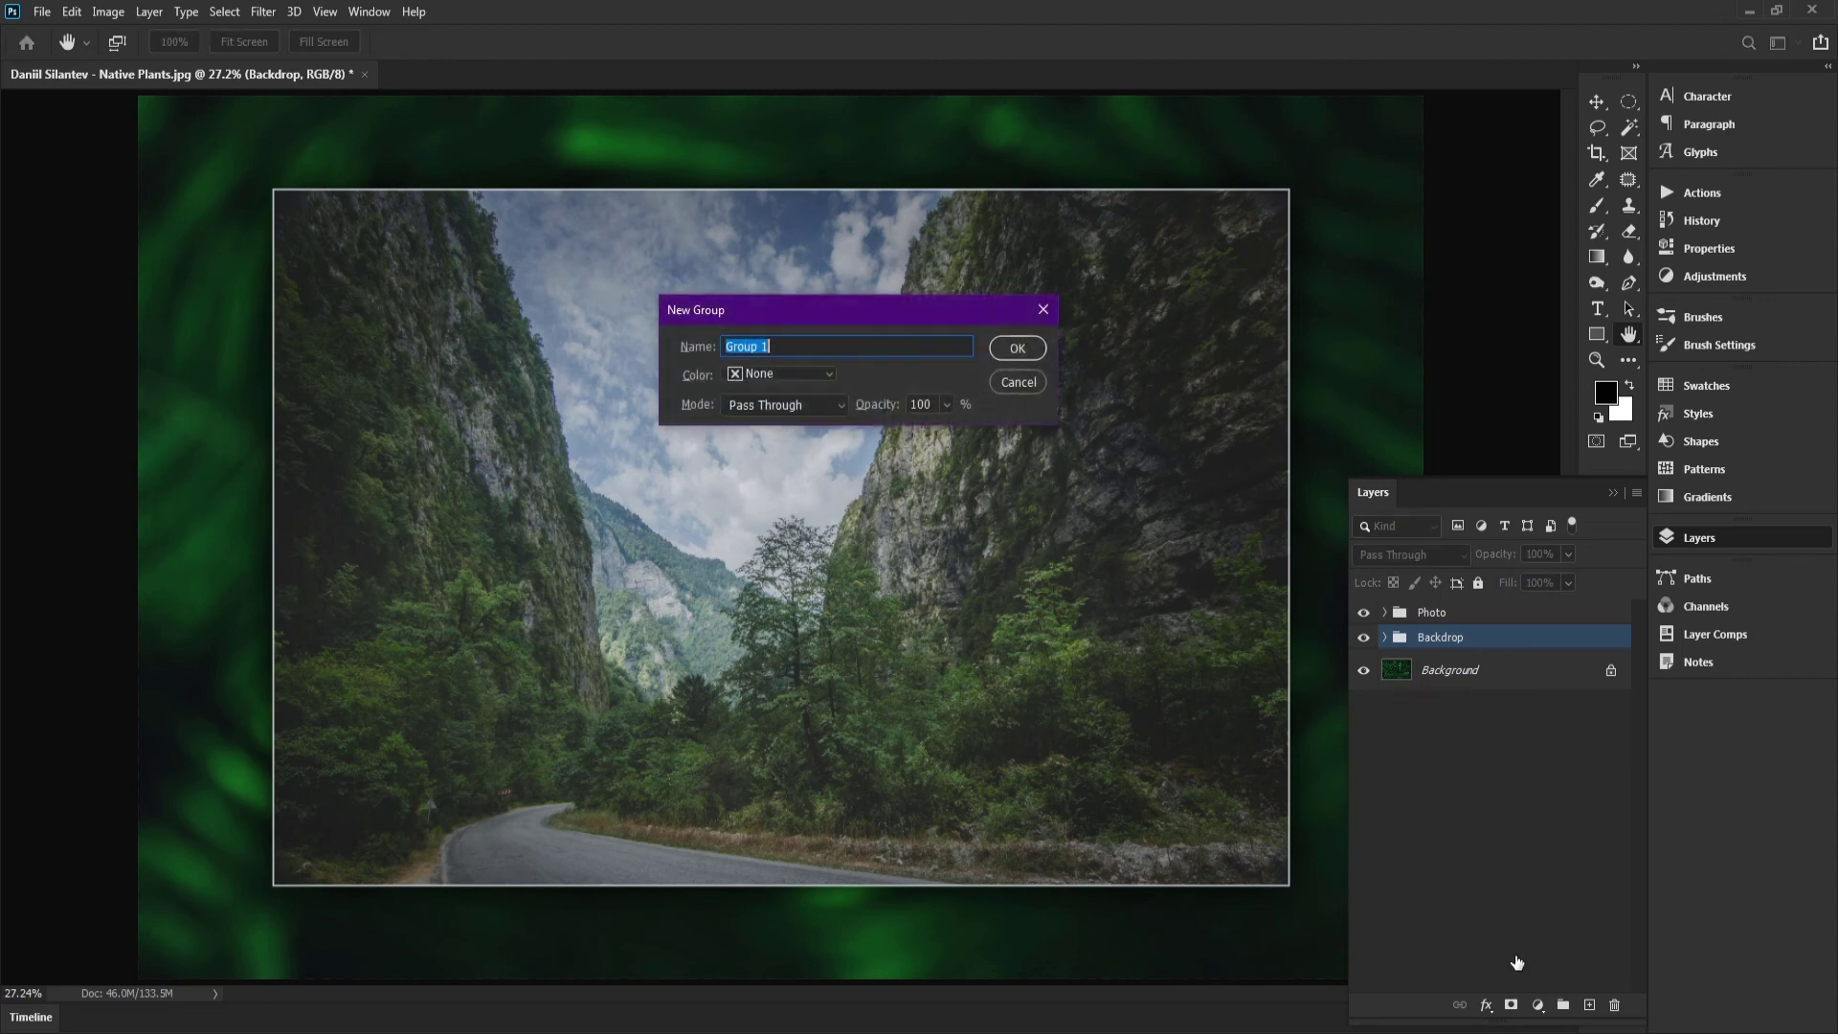
text(Shade)
key(Return)
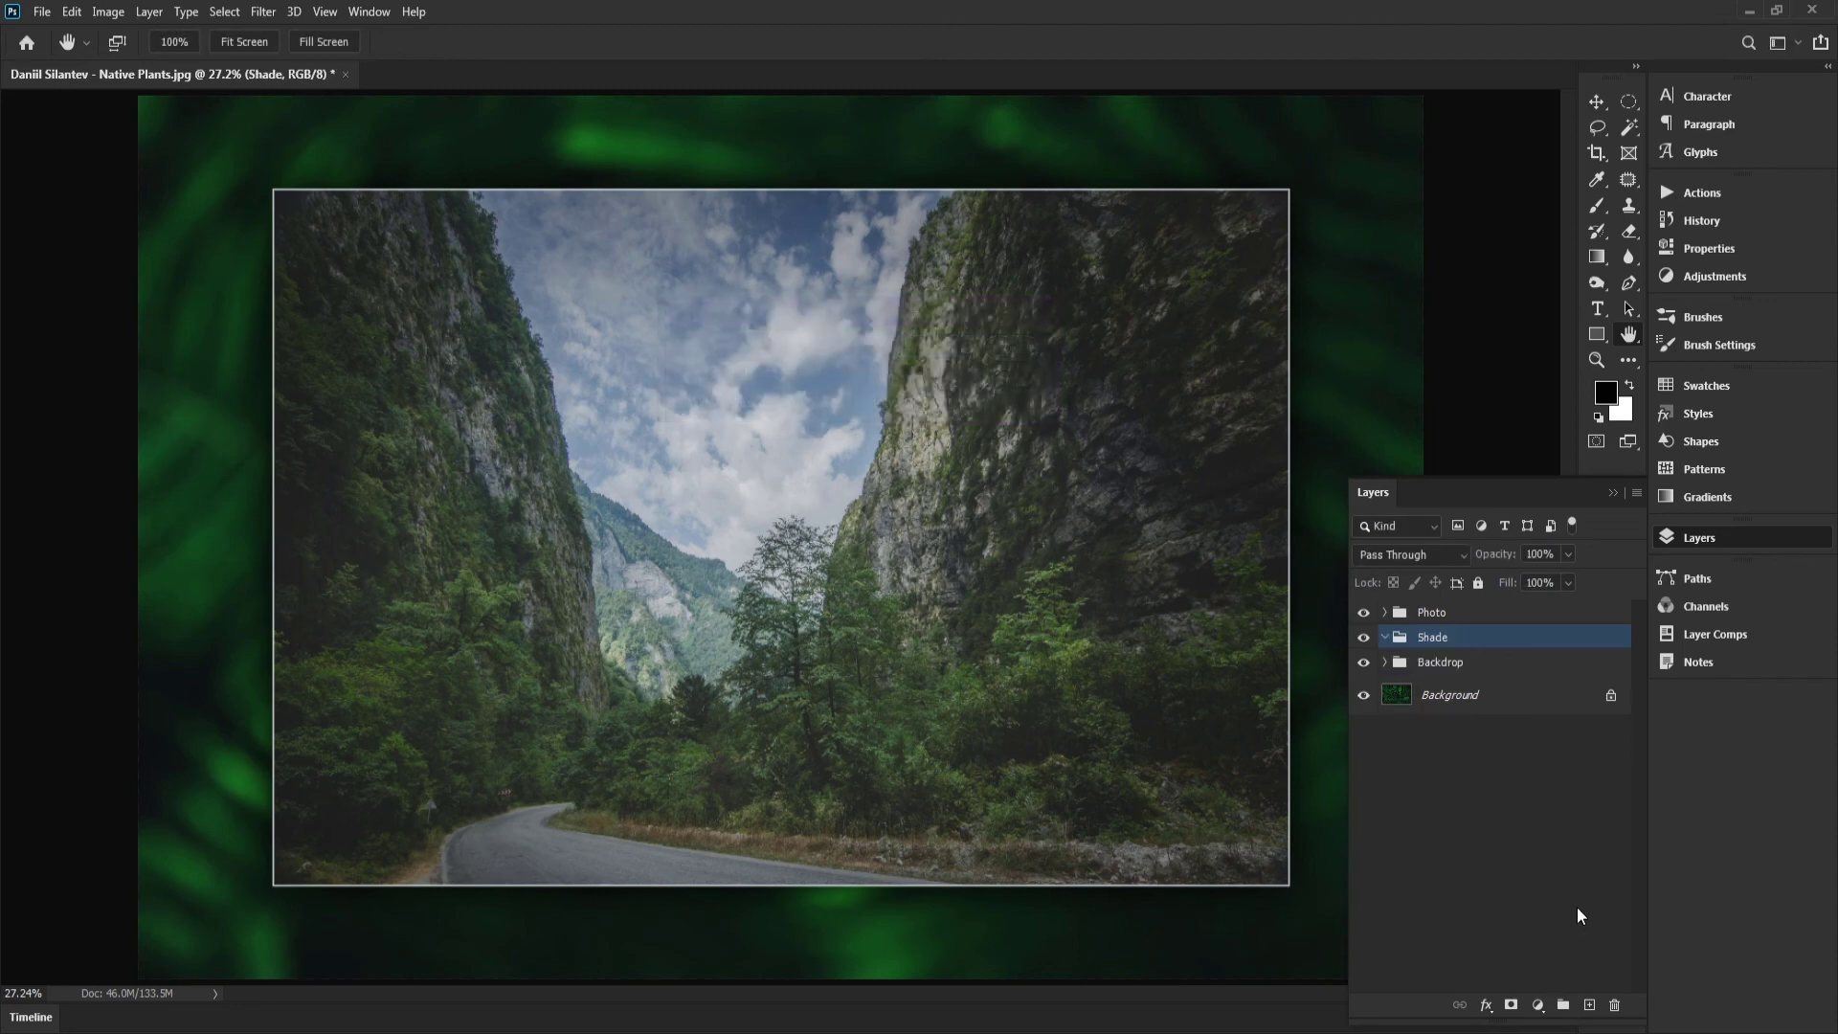
Step: Add a black (000000) Solid Color fill layer inside the Shade group and set its opacity to 30%
click(1539, 1004)
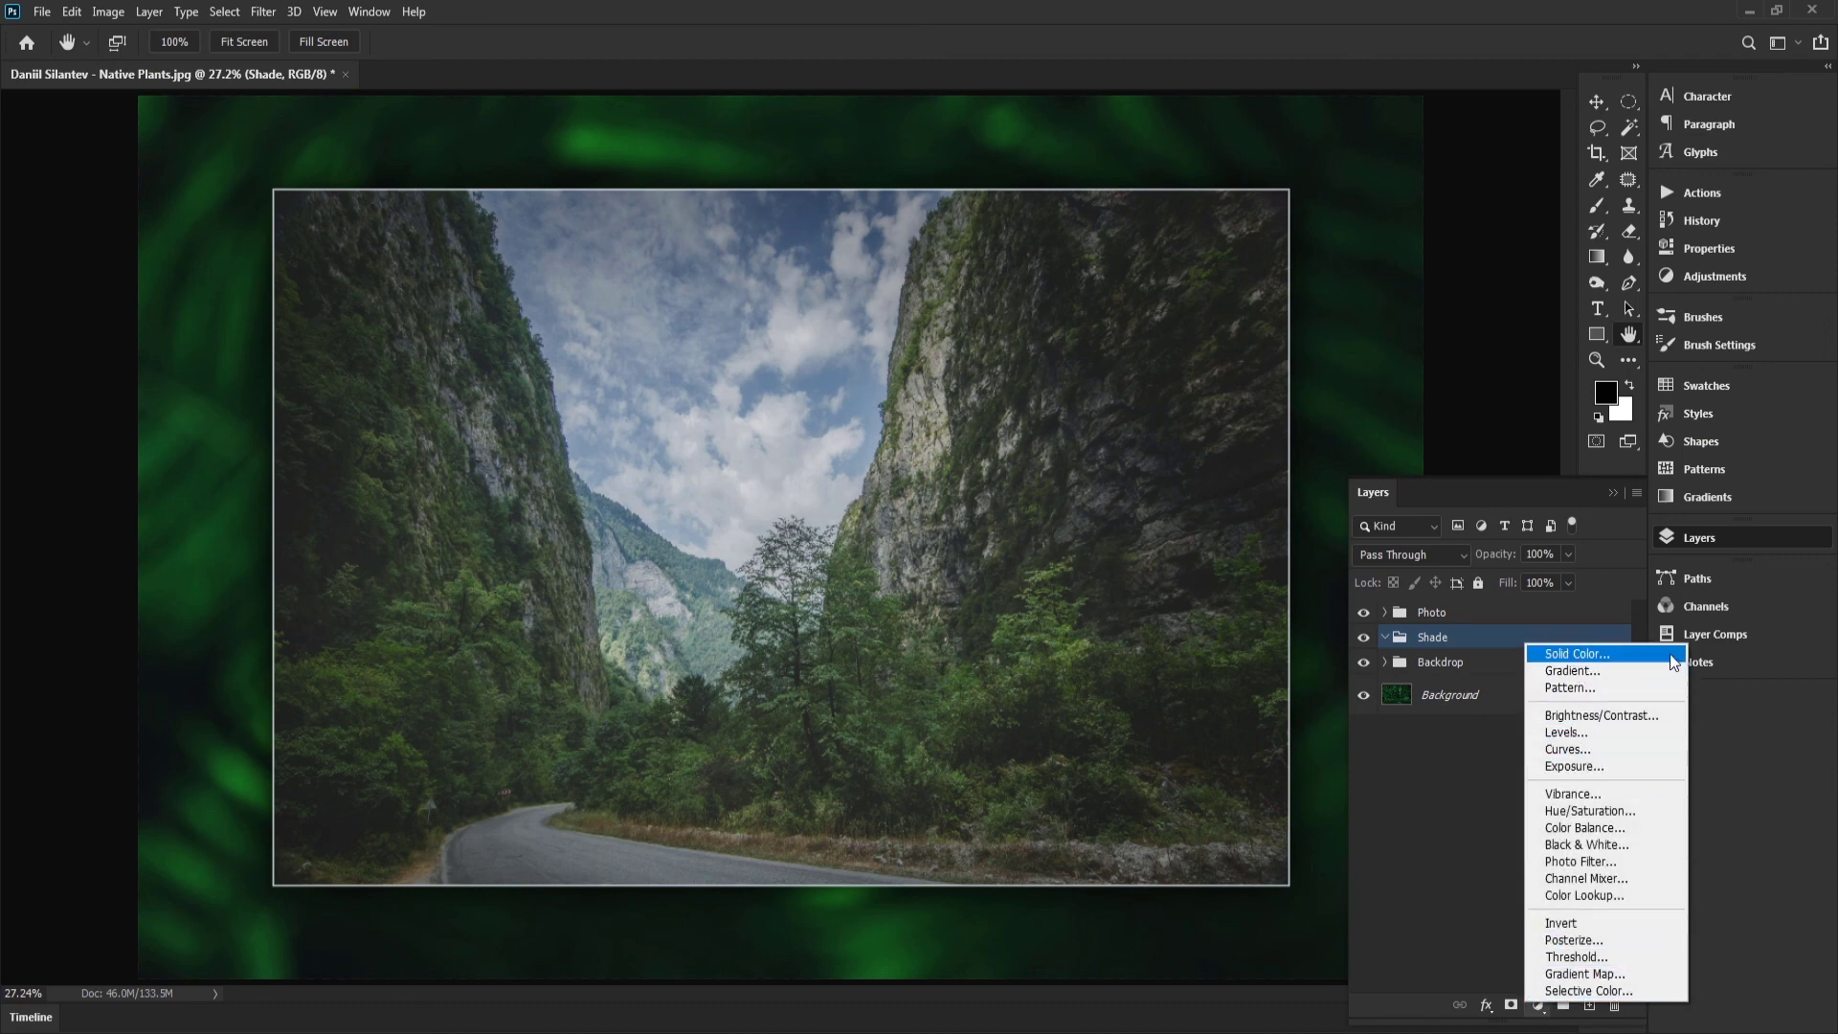
click(1646, 656)
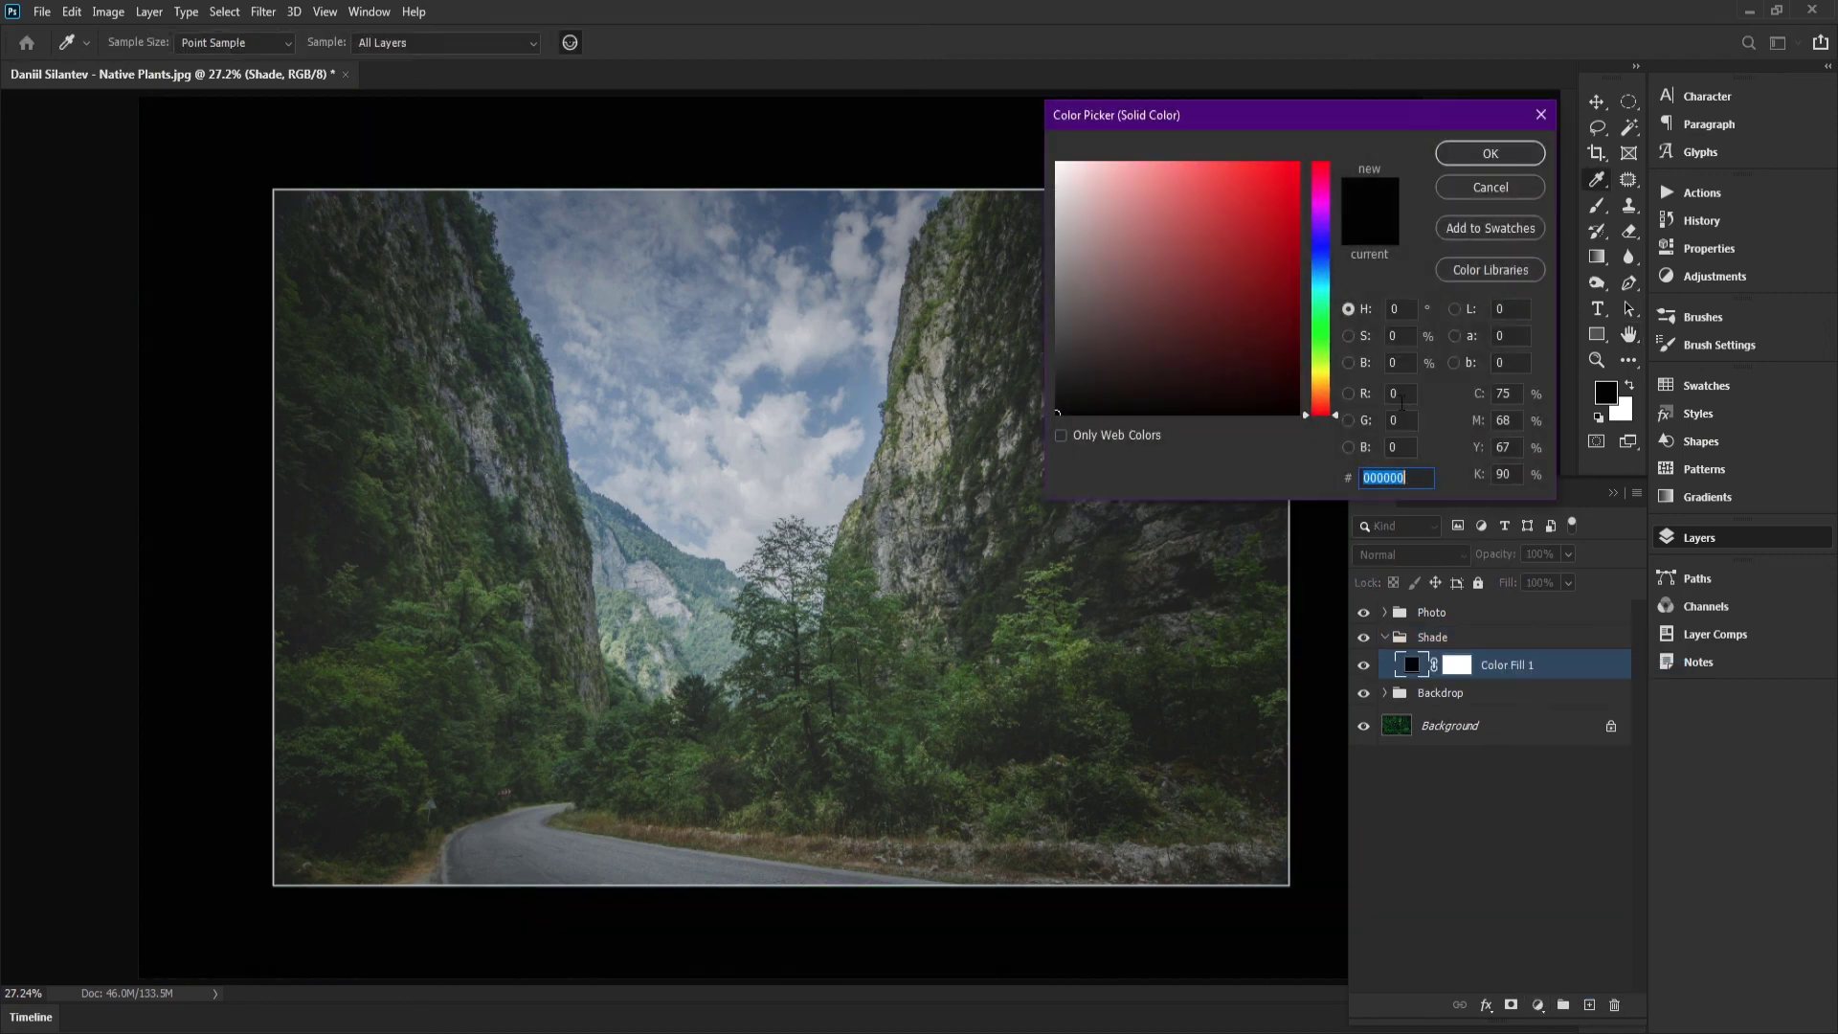
click(1484, 156)
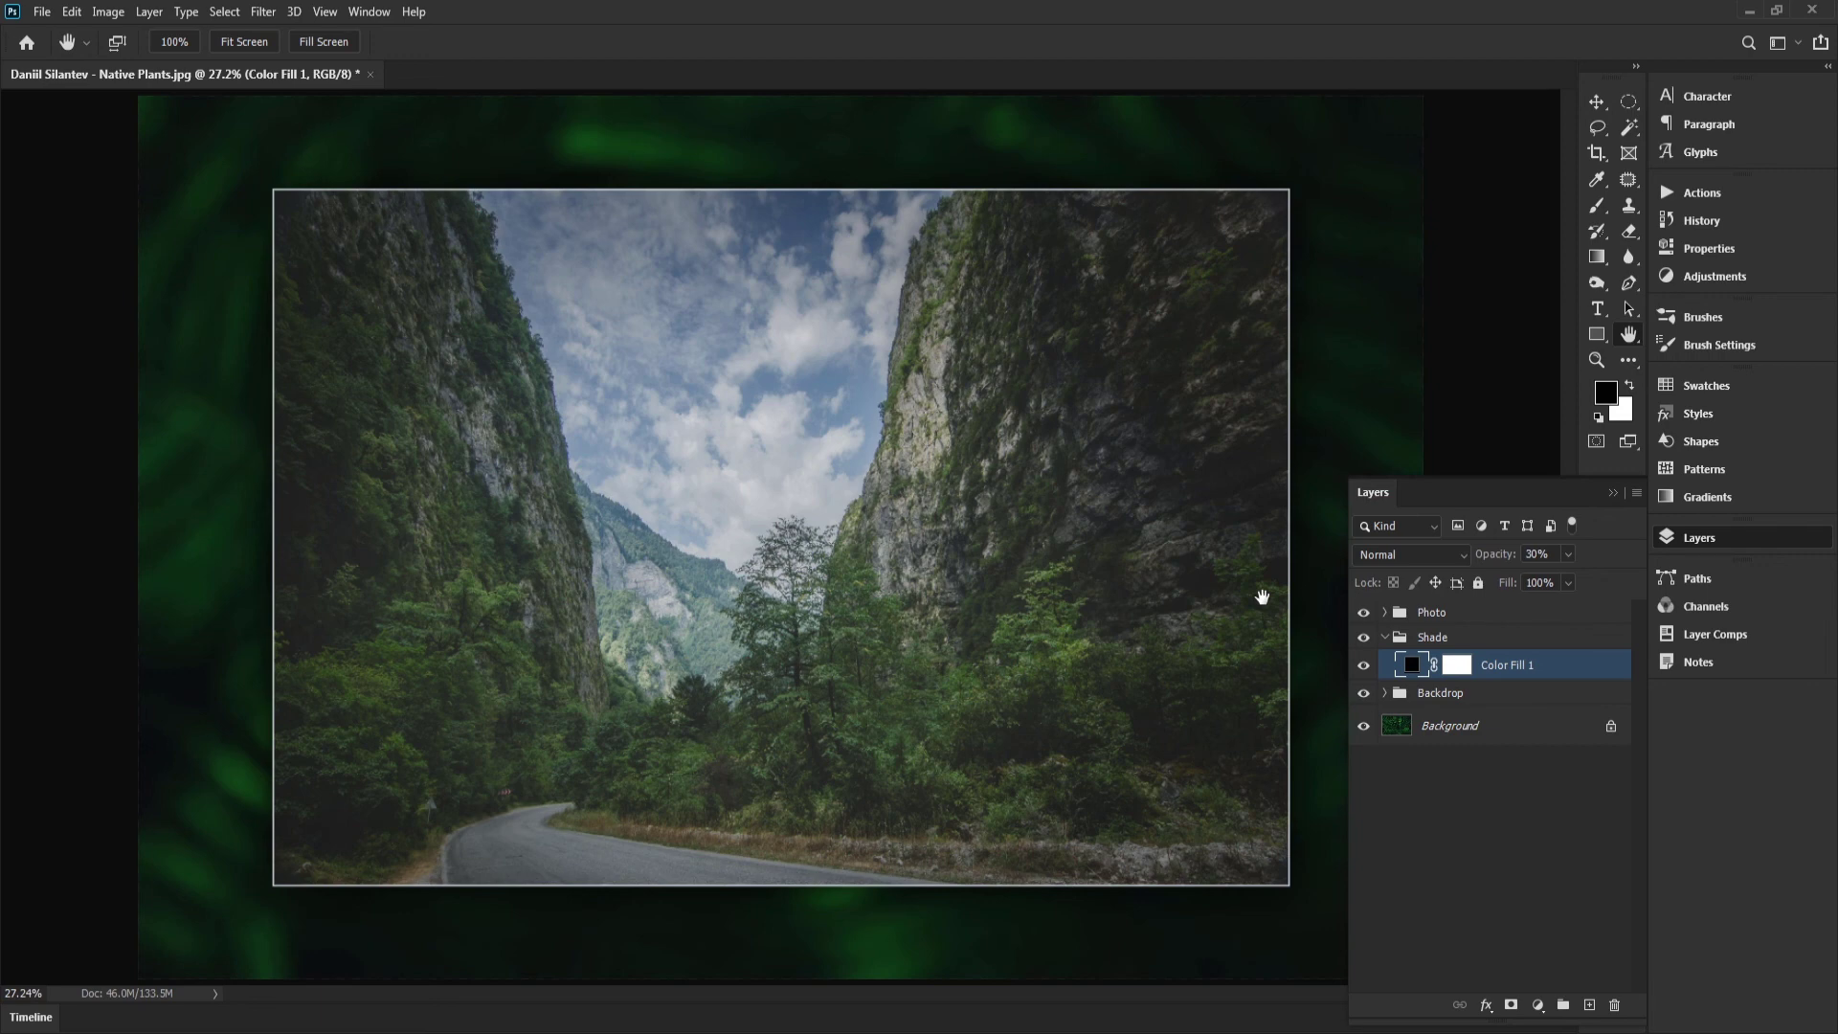
Step: Collapse the Shade group and switch its visibility off and on to compare the backdrop with and without darkening
key(ctrl+minus)
key(ctrl+minus)
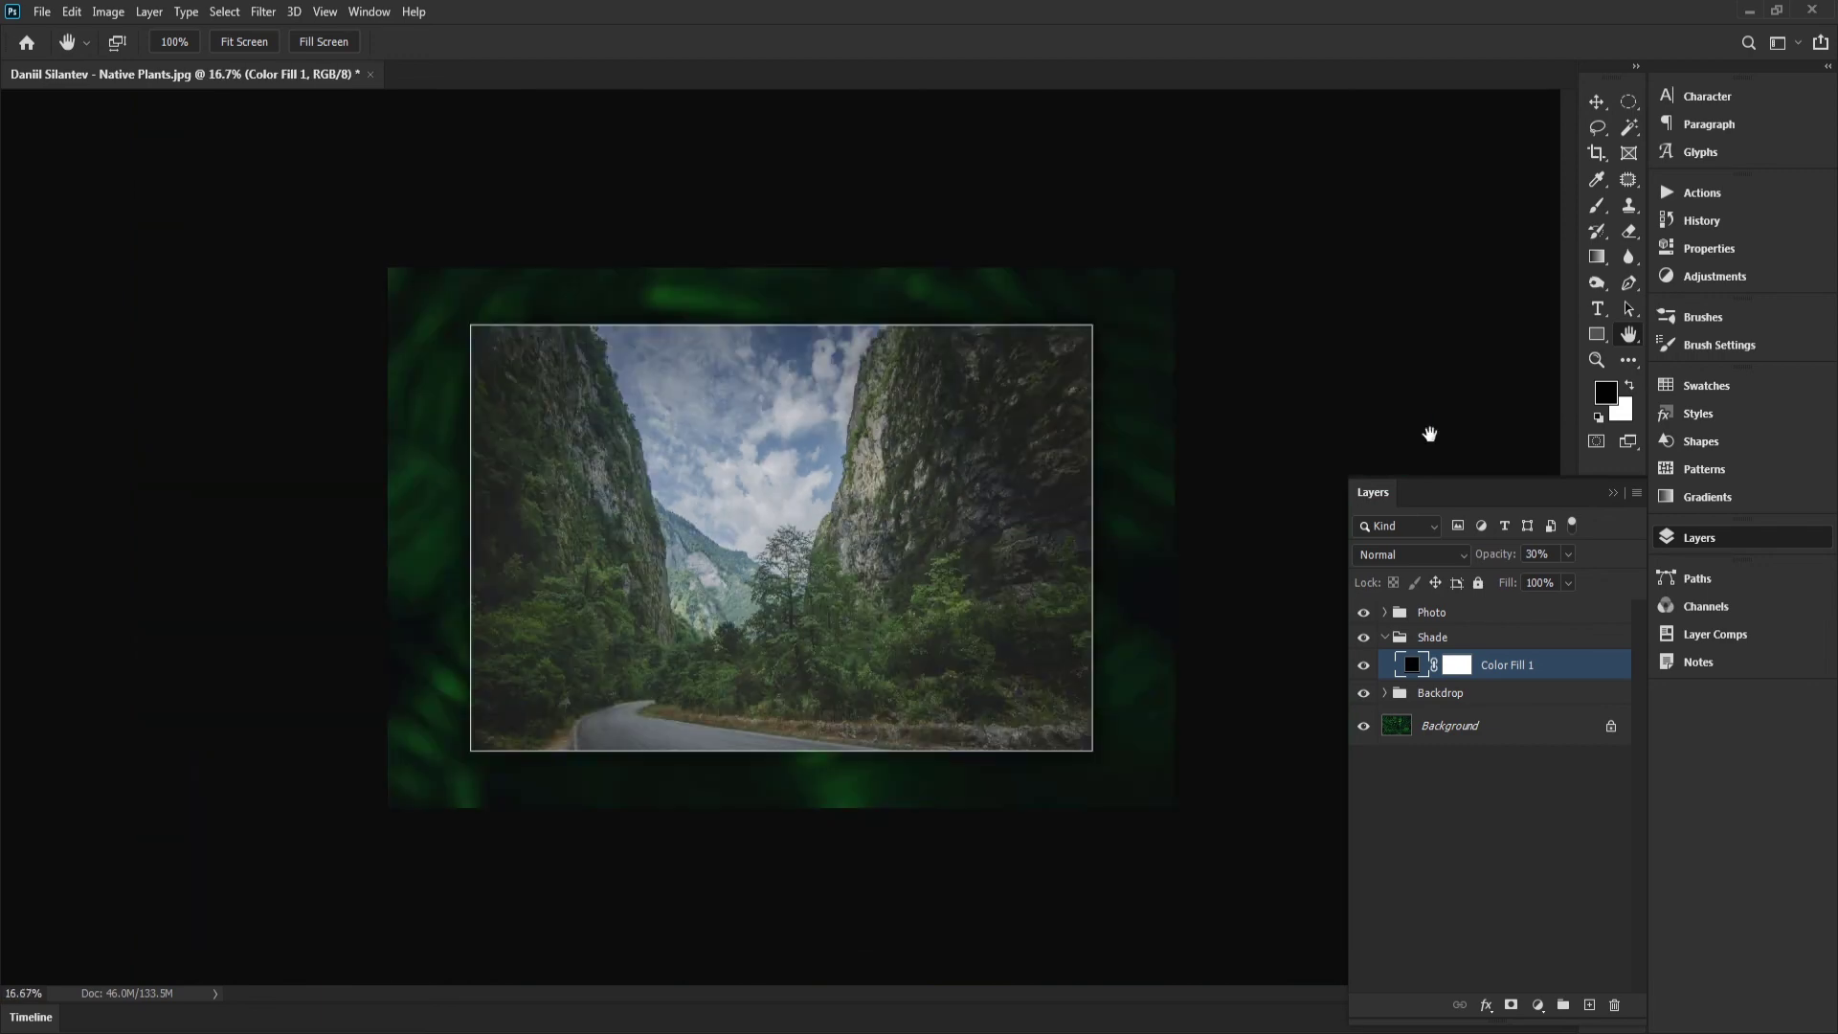
click(1385, 638)
click(1366, 640)
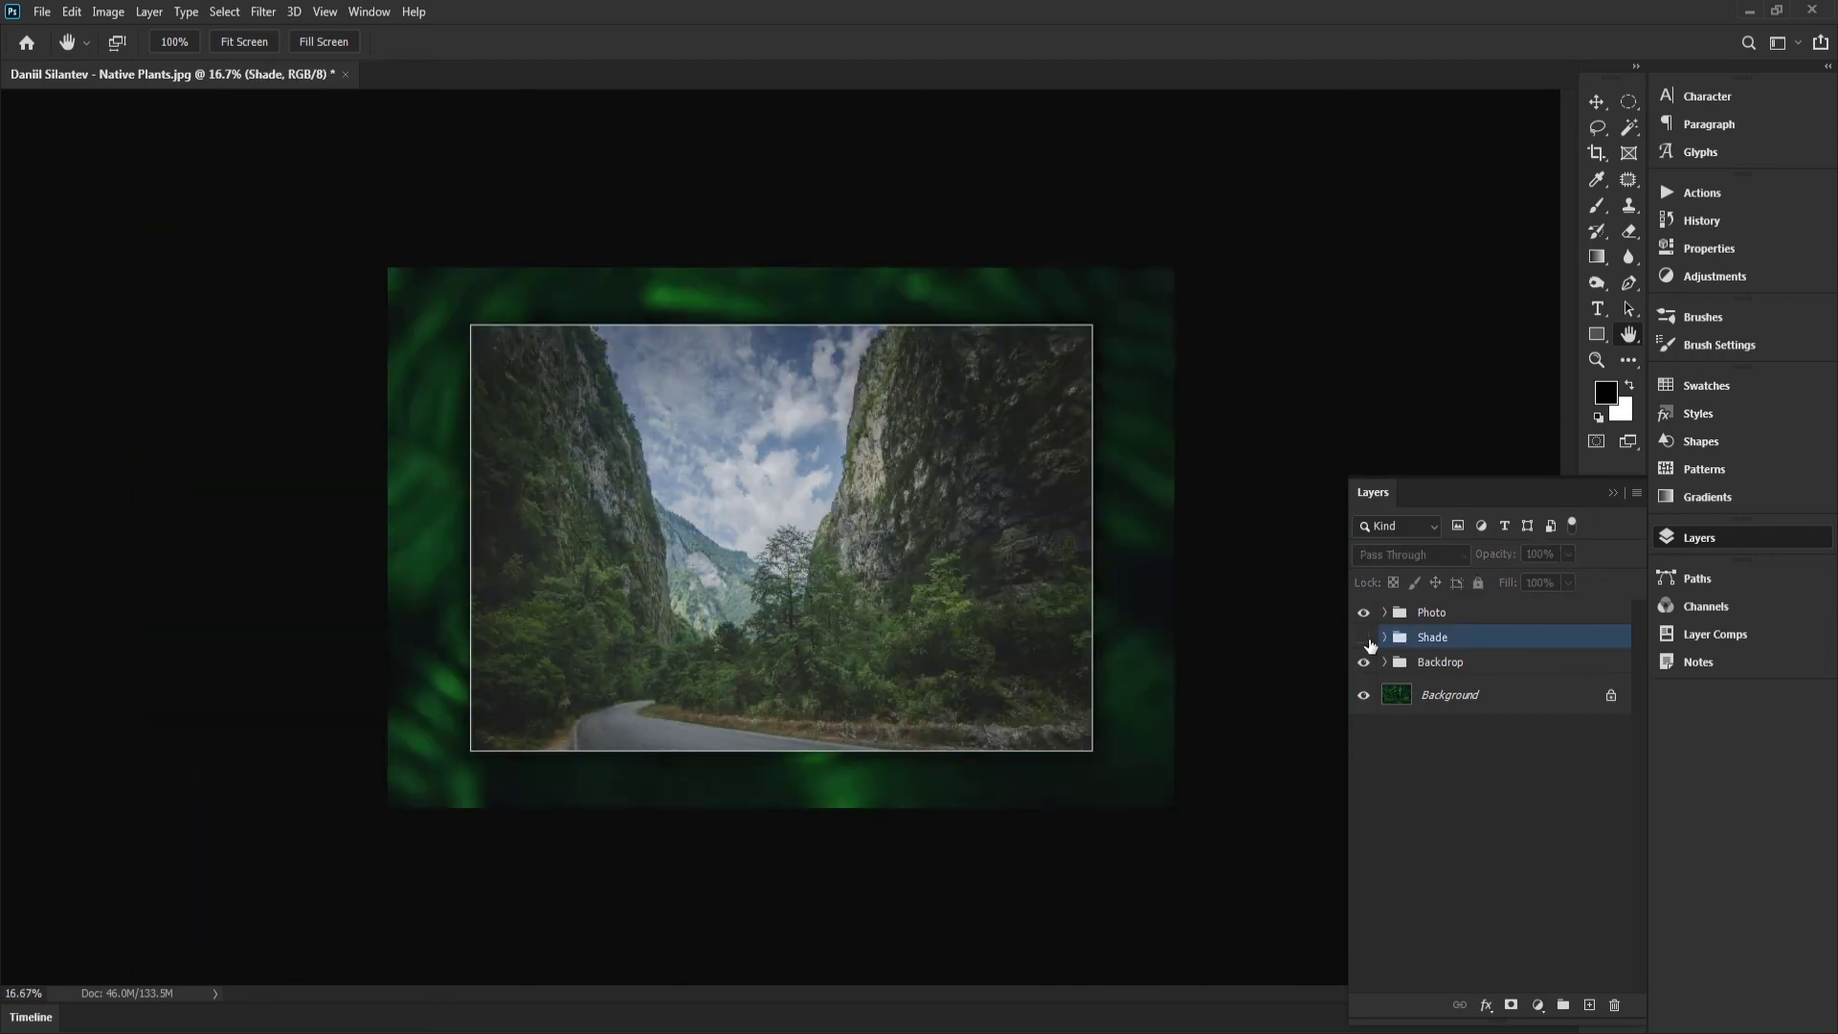
click(1366, 639)
click(1366, 639)
click(1364, 637)
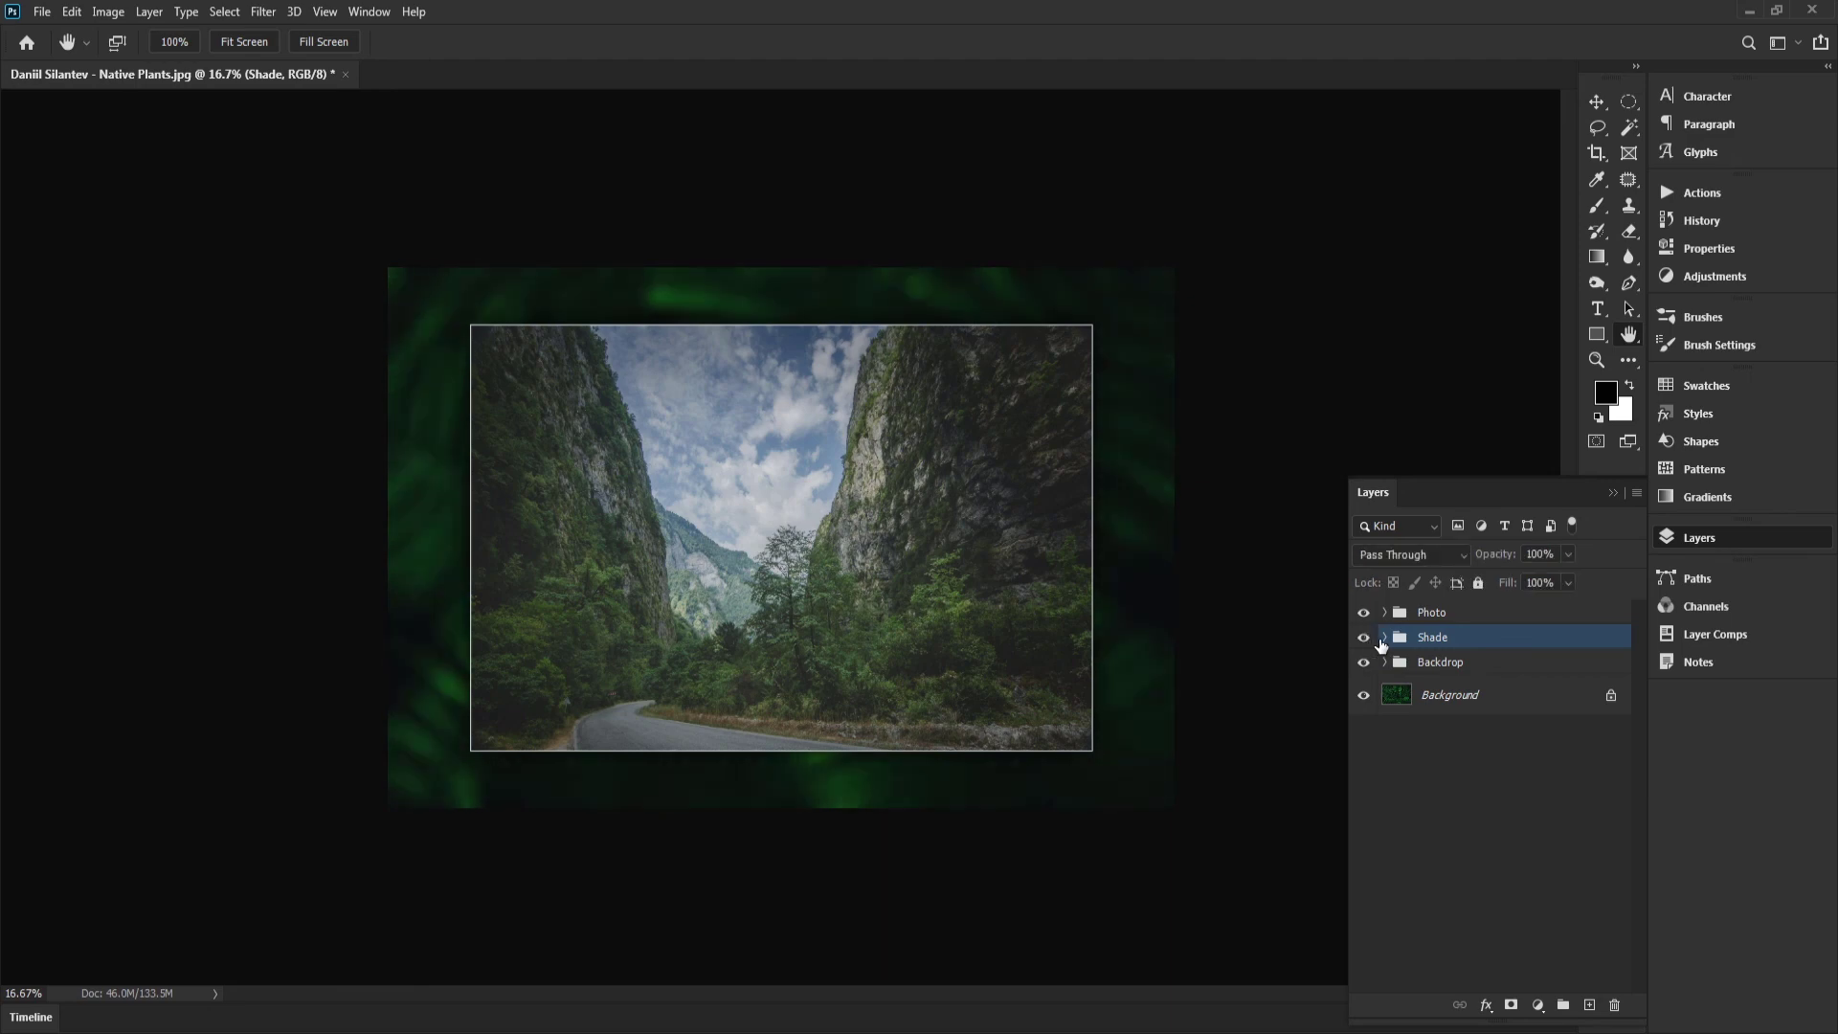
Step: Check the color fill in the Shade group, and hide and show the Photo group to inspect the shaded backdrop
click(1385, 636)
click(1409, 665)
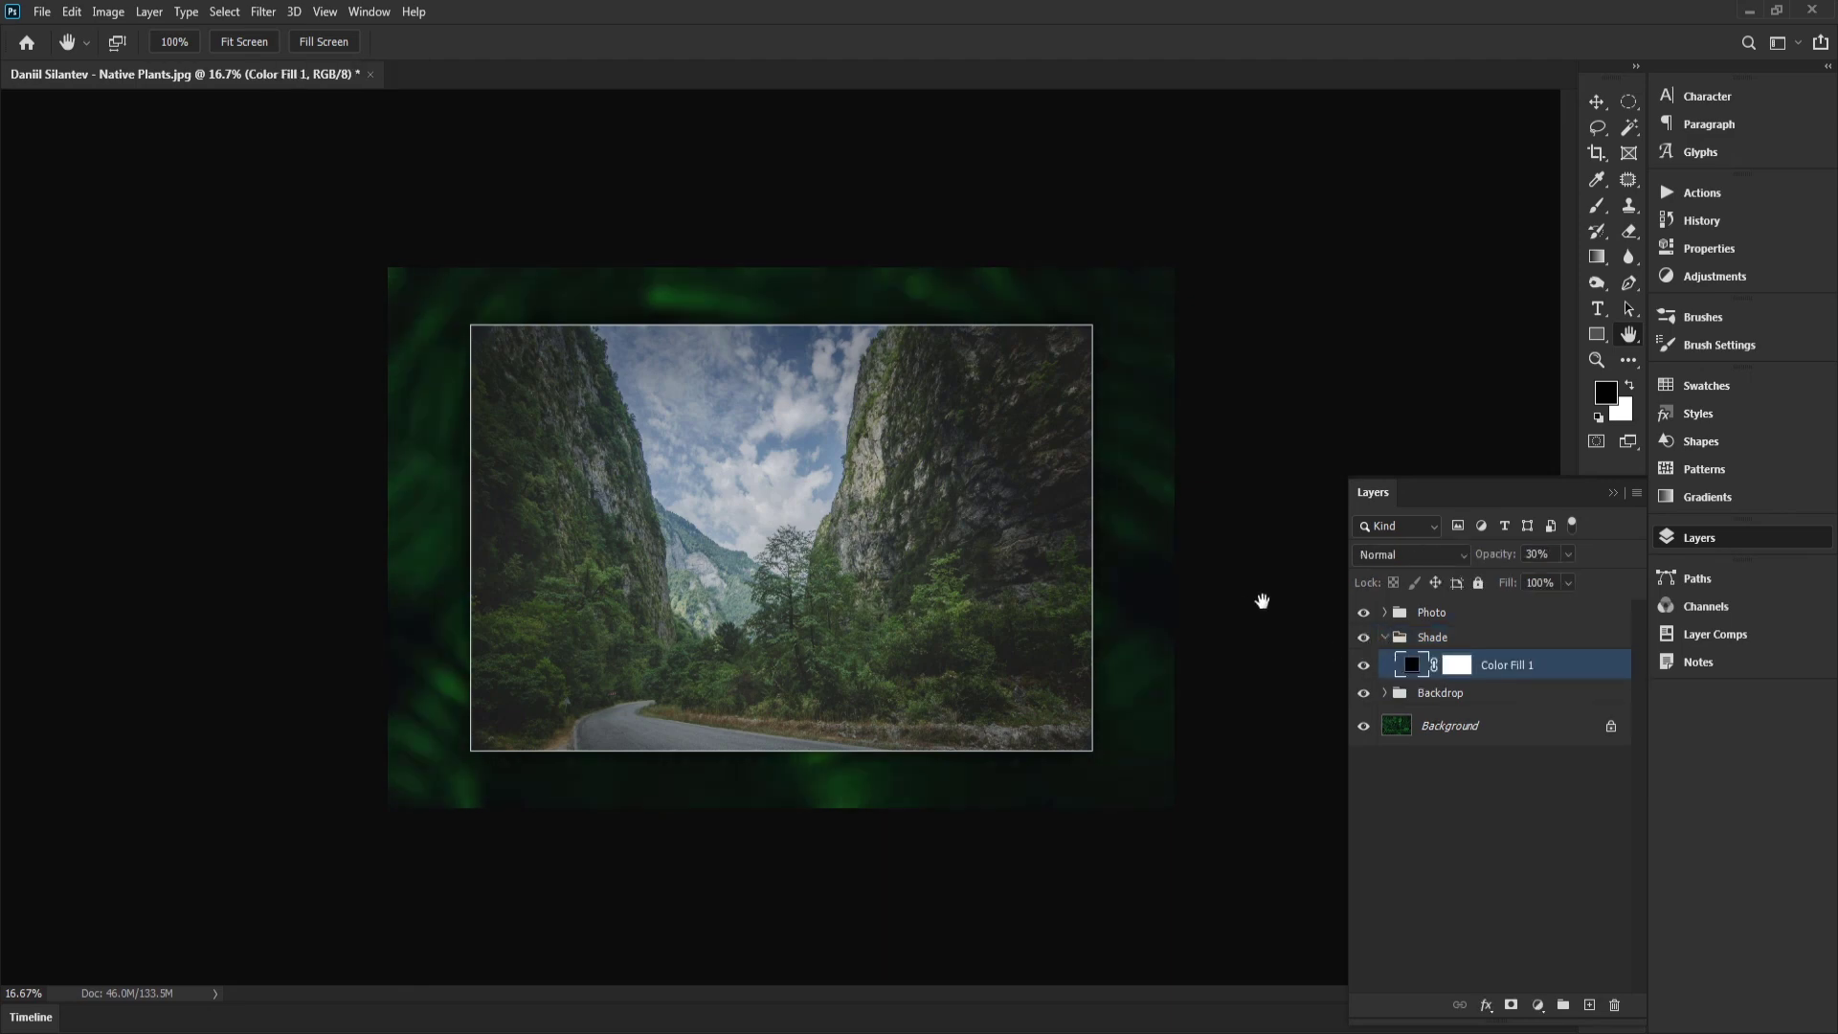
click(246, 42)
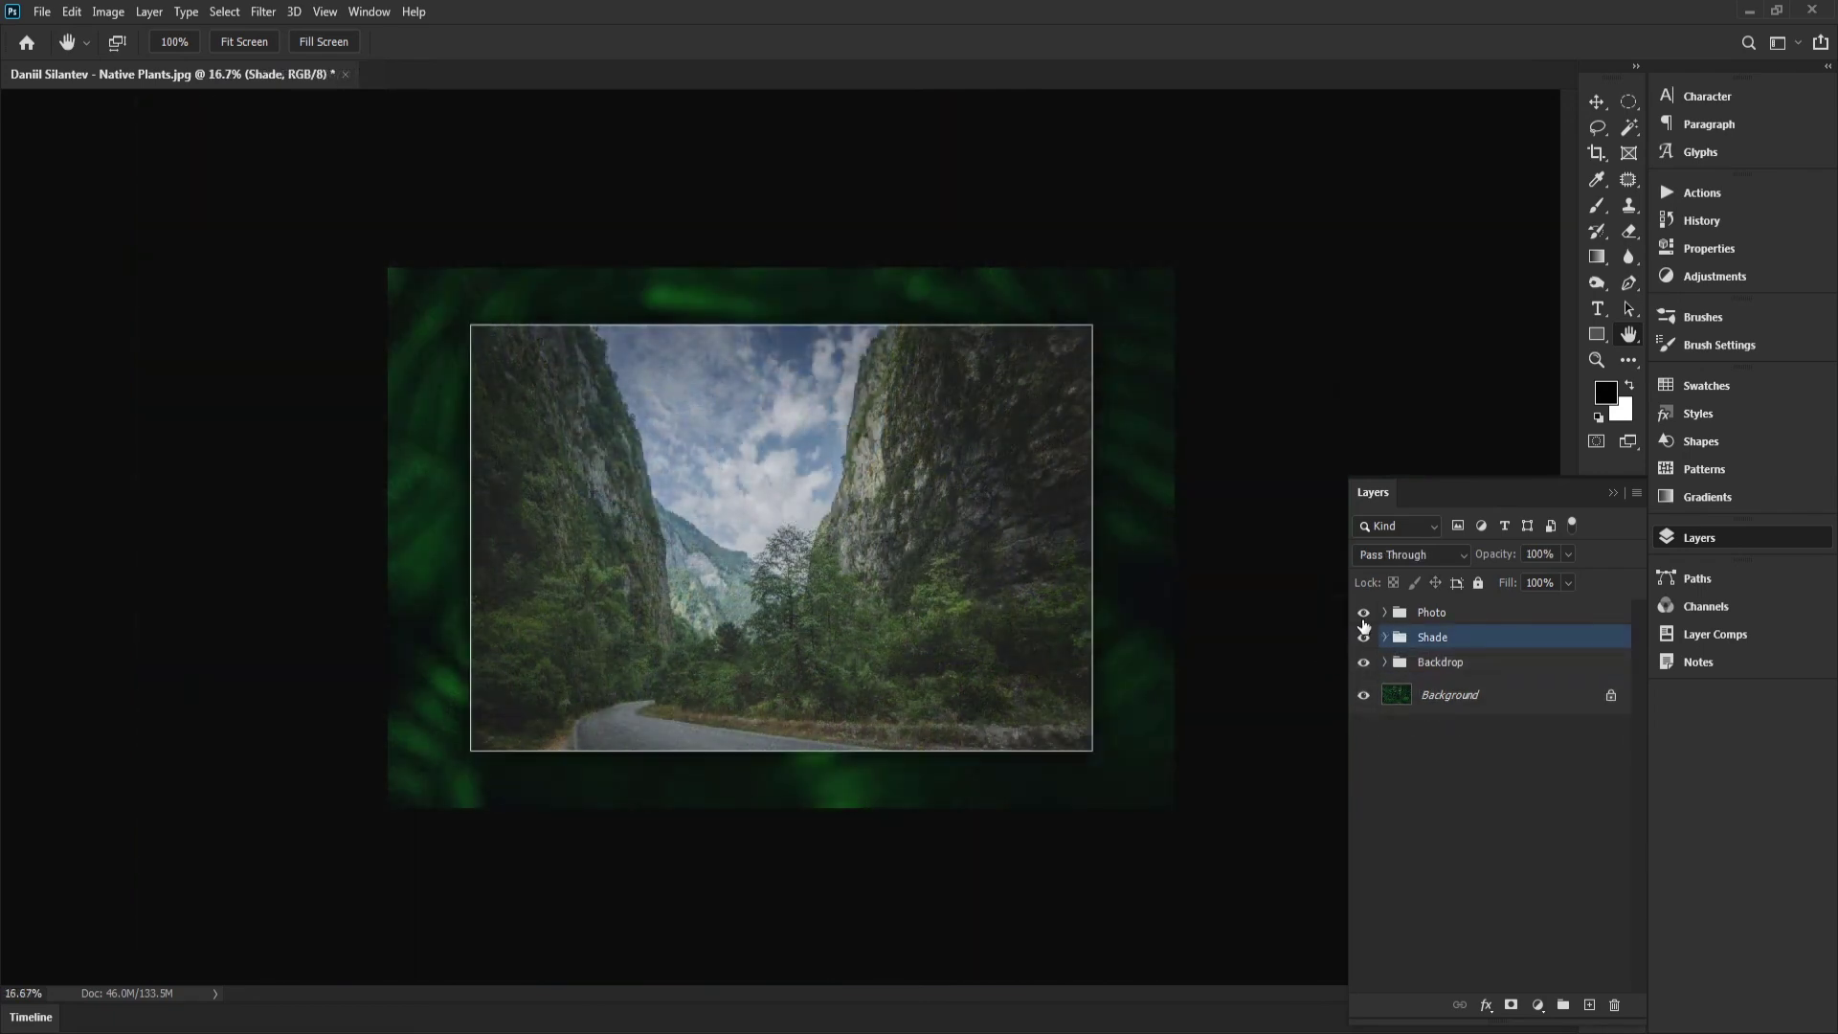
click(1363, 613)
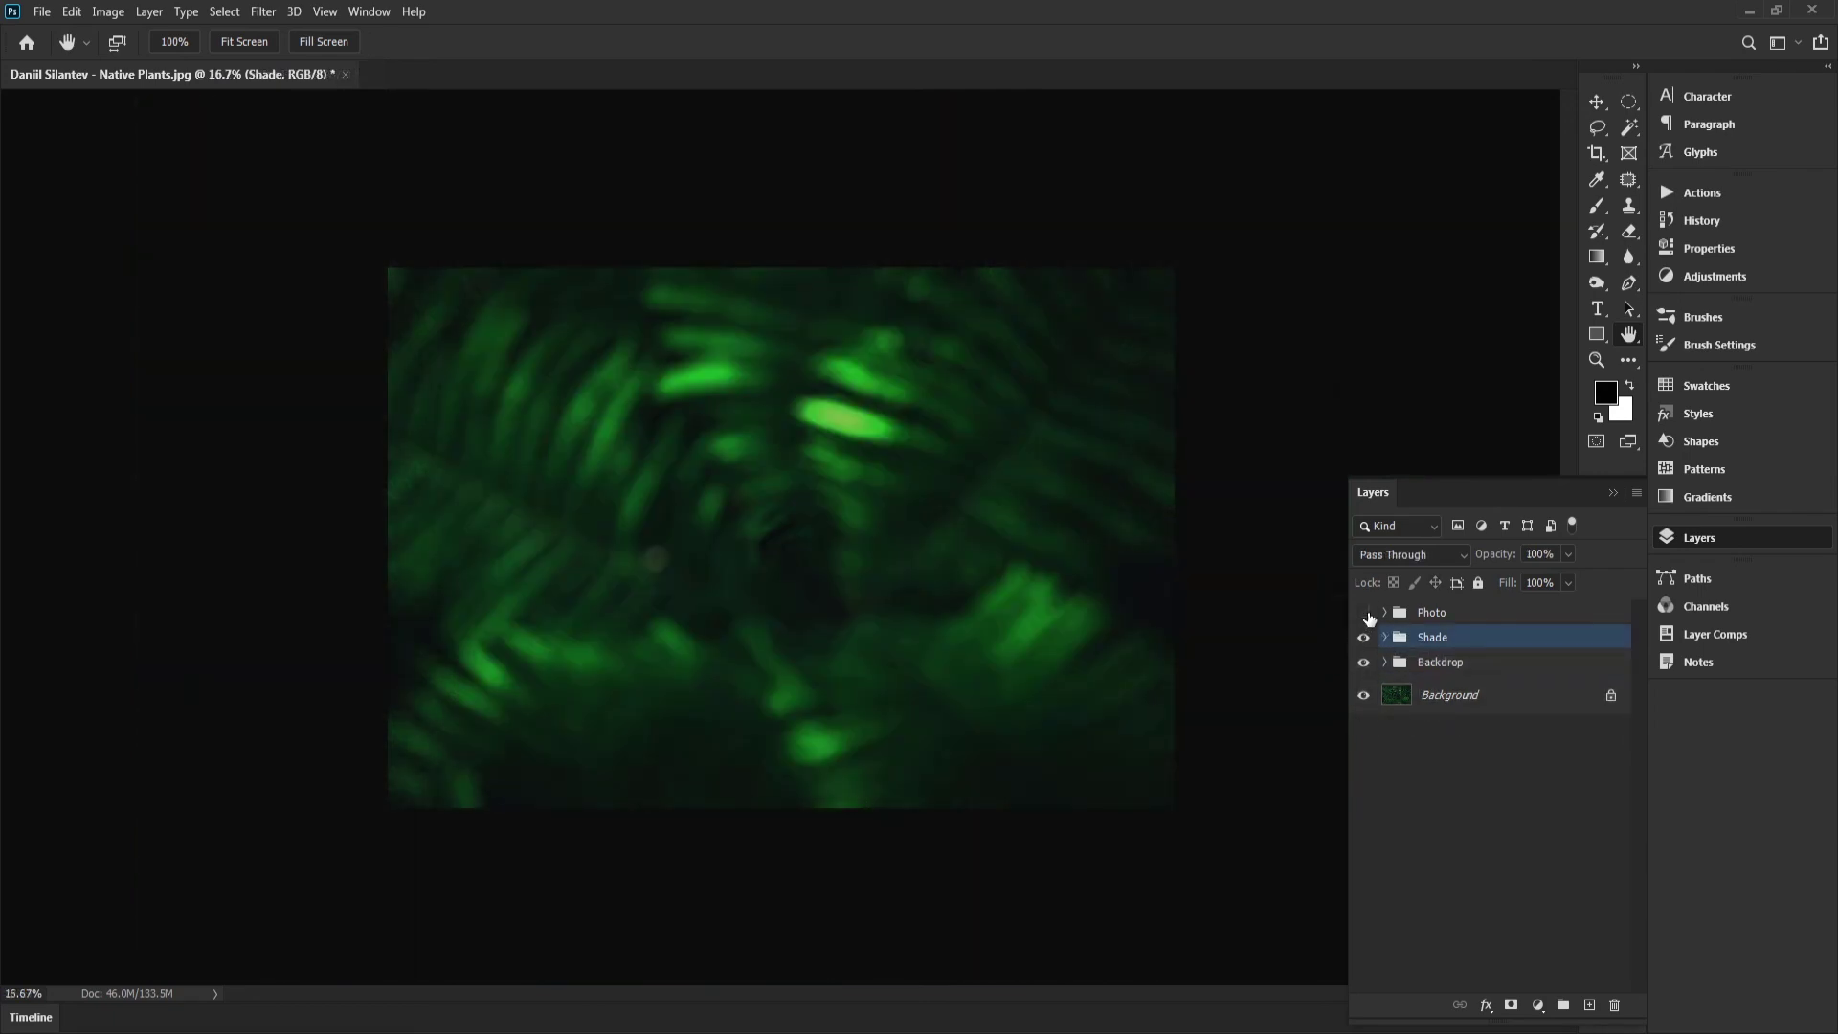
click(1364, 613)
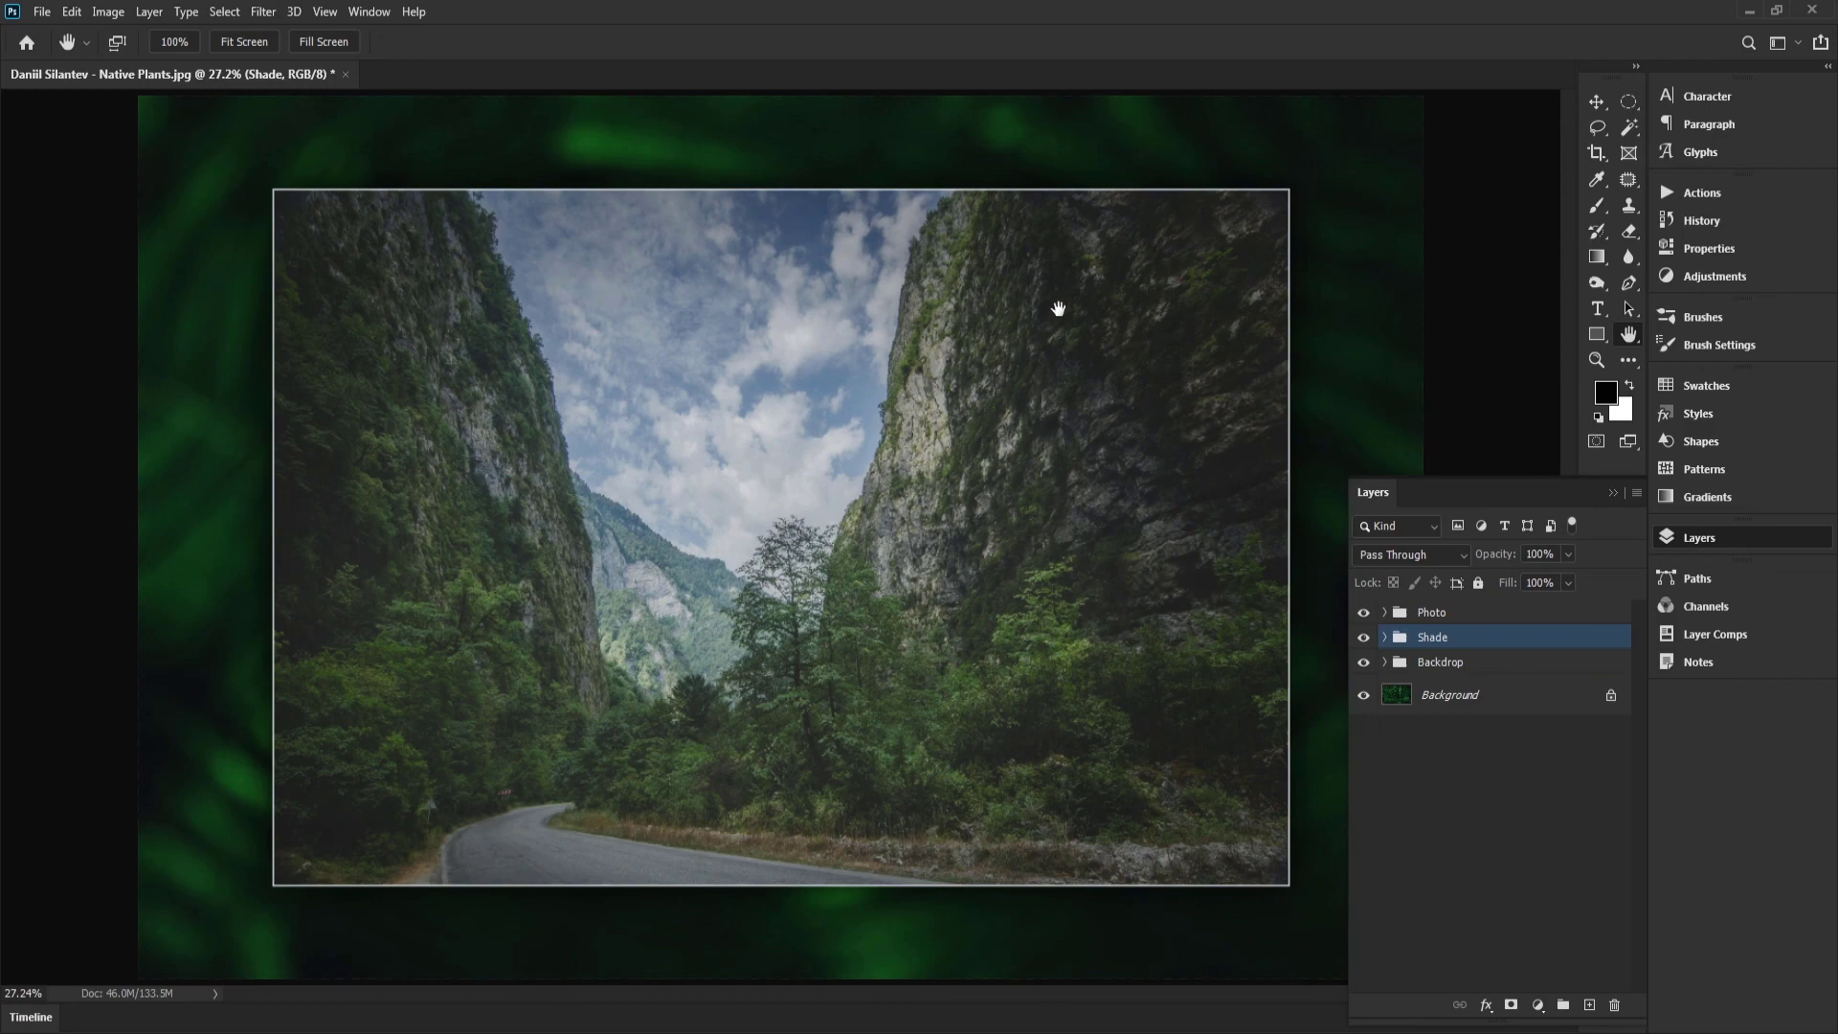
Step: Save the composite as PhotoEffect6 in Photoshop format in the Workfiles folder, keeping layers and Maximize Compatibility on
click(42, 11)
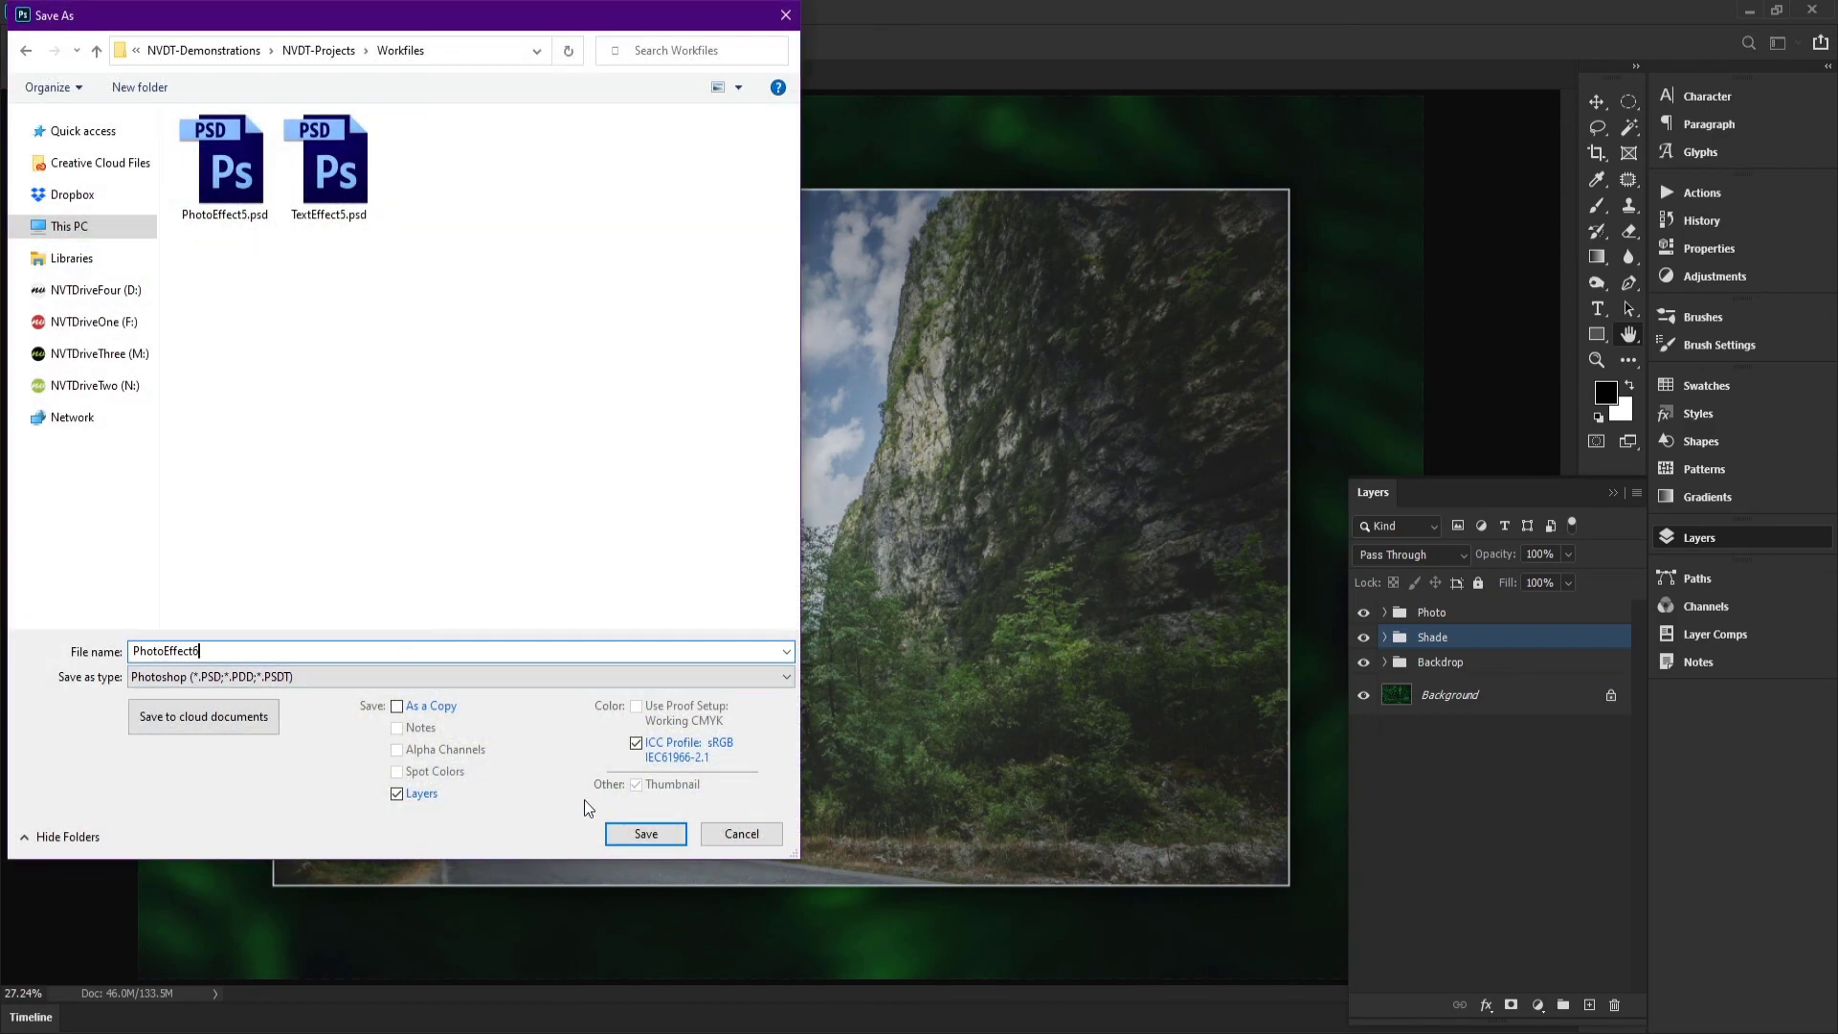
click(646, 833)
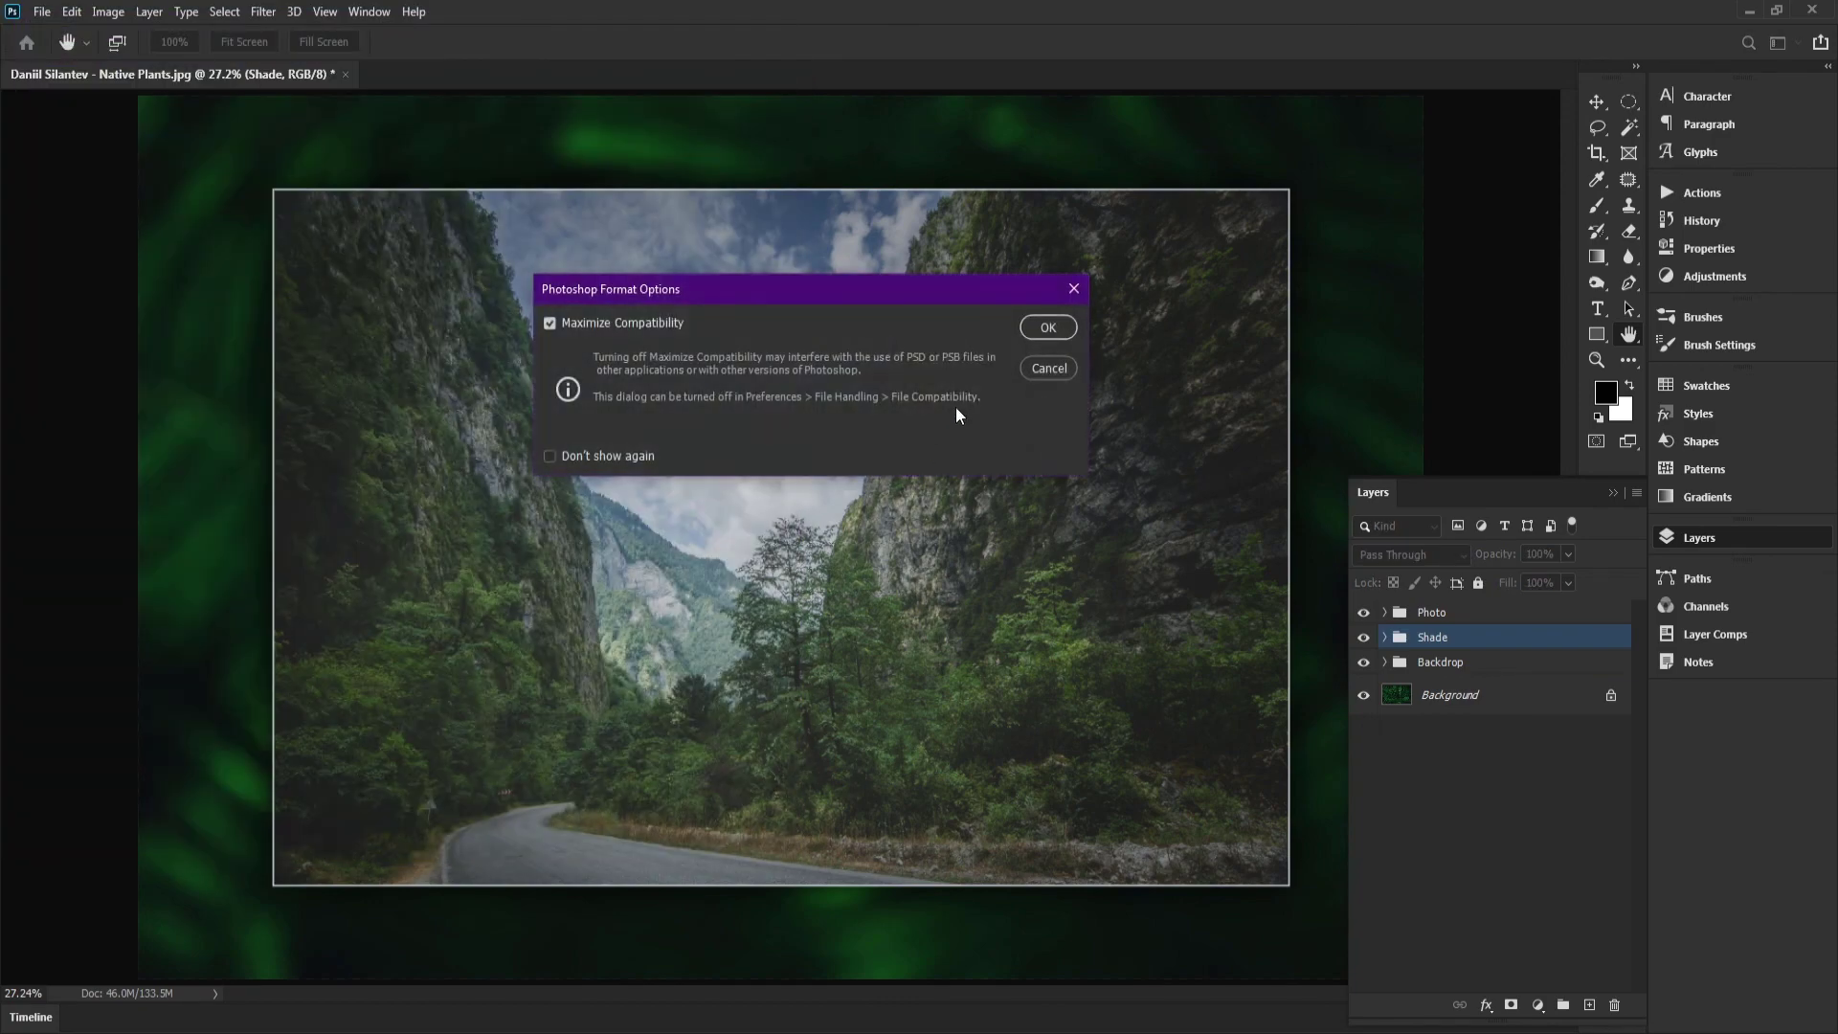
click(1037, 325)
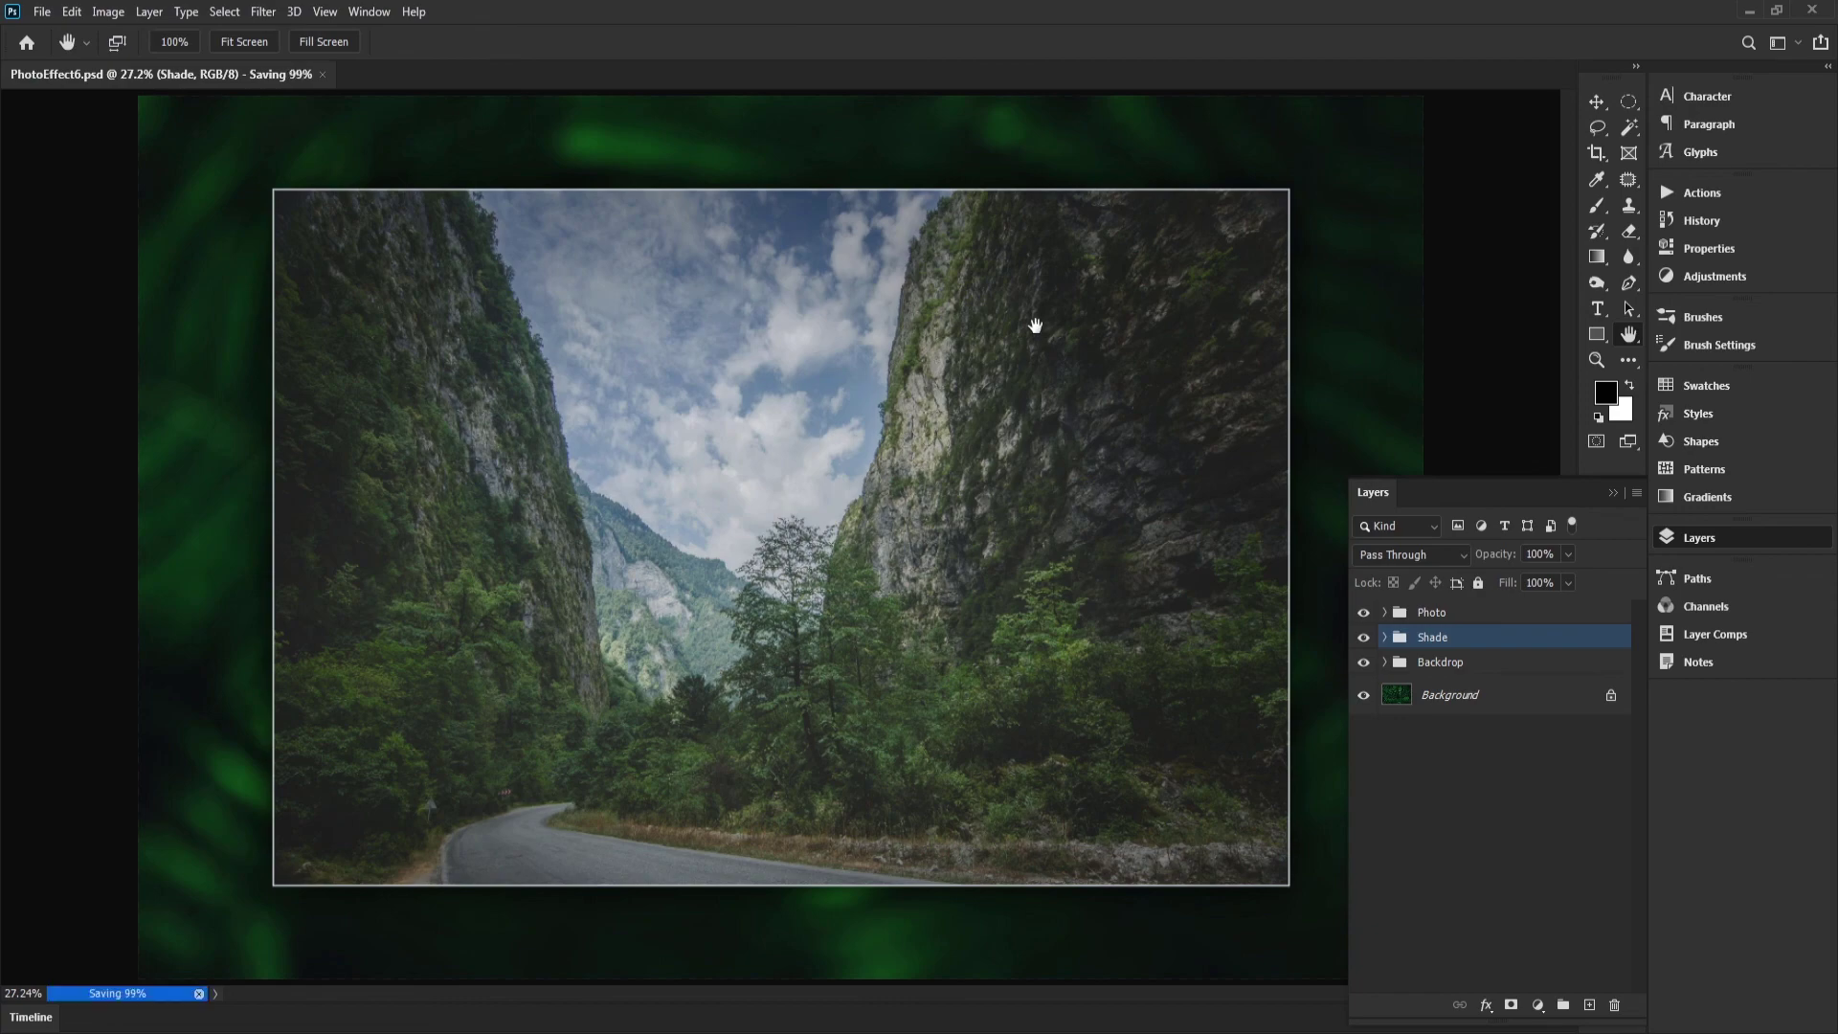
Step: Save the composite again in another file type, and hide the interface around the canvas to present the image
click(42, 11)
click(82, 253)
click(450, 677)
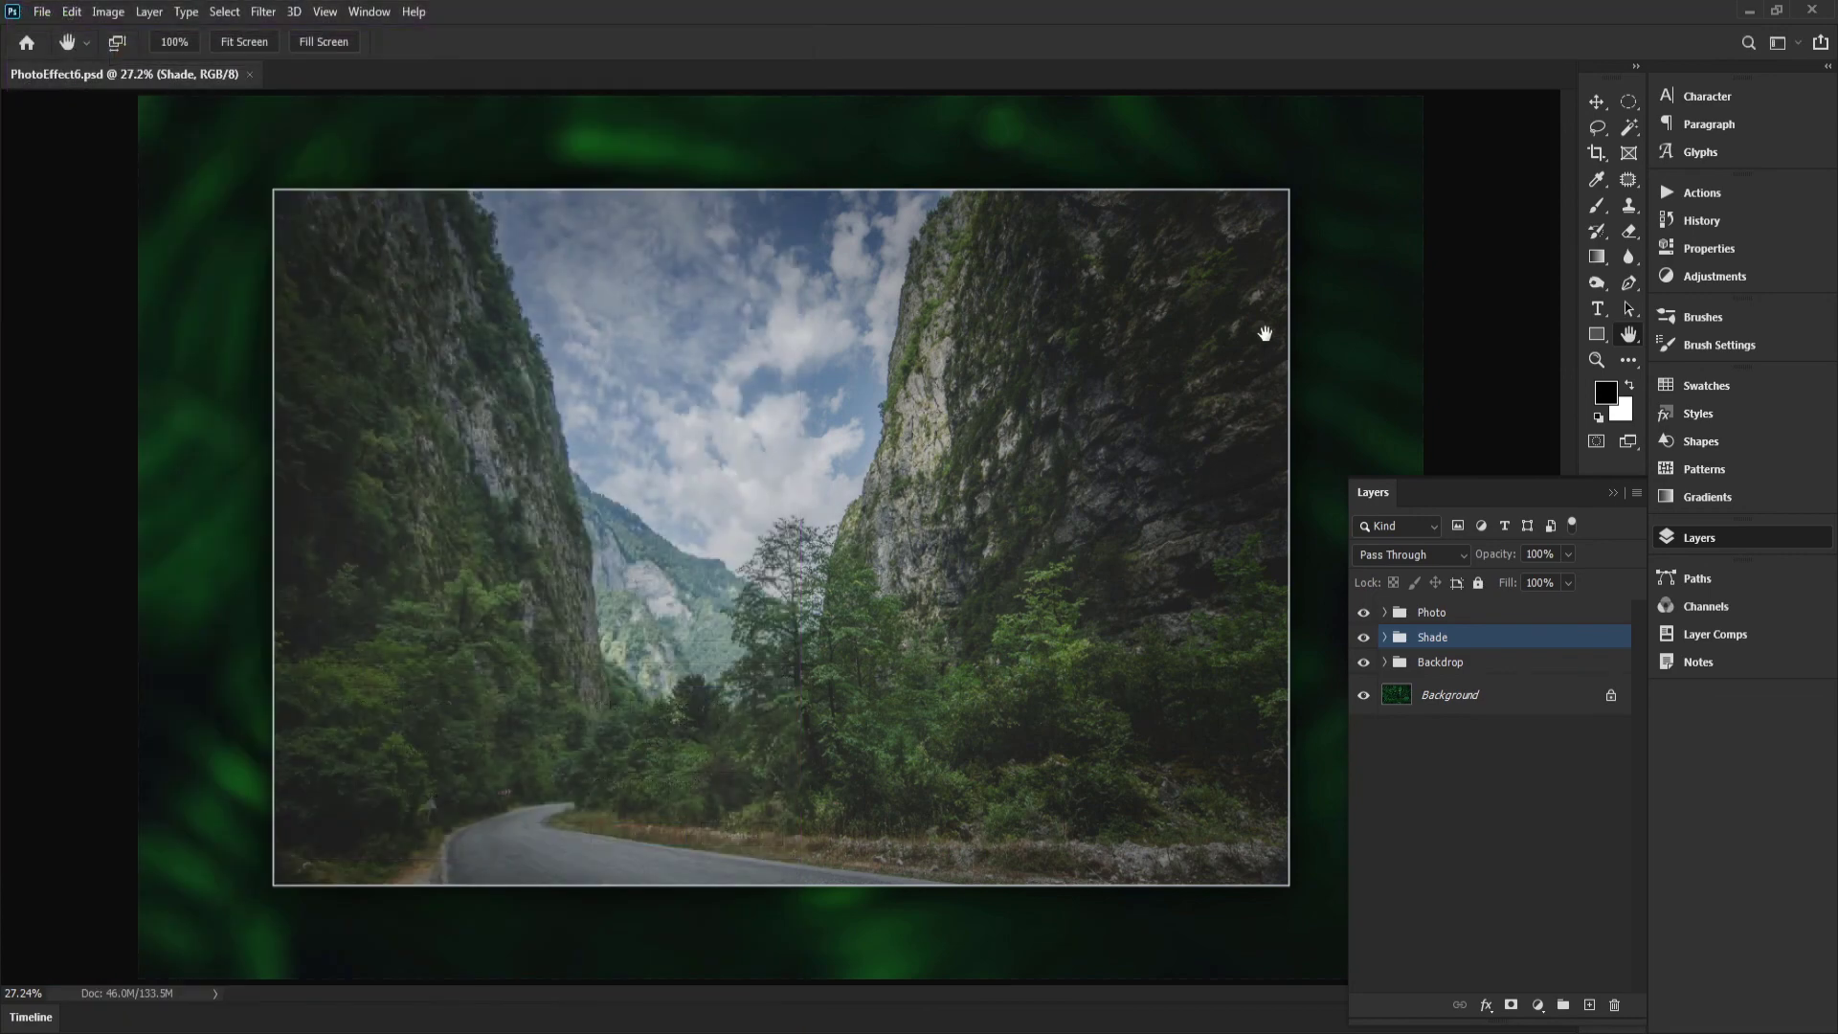
key(Tab)
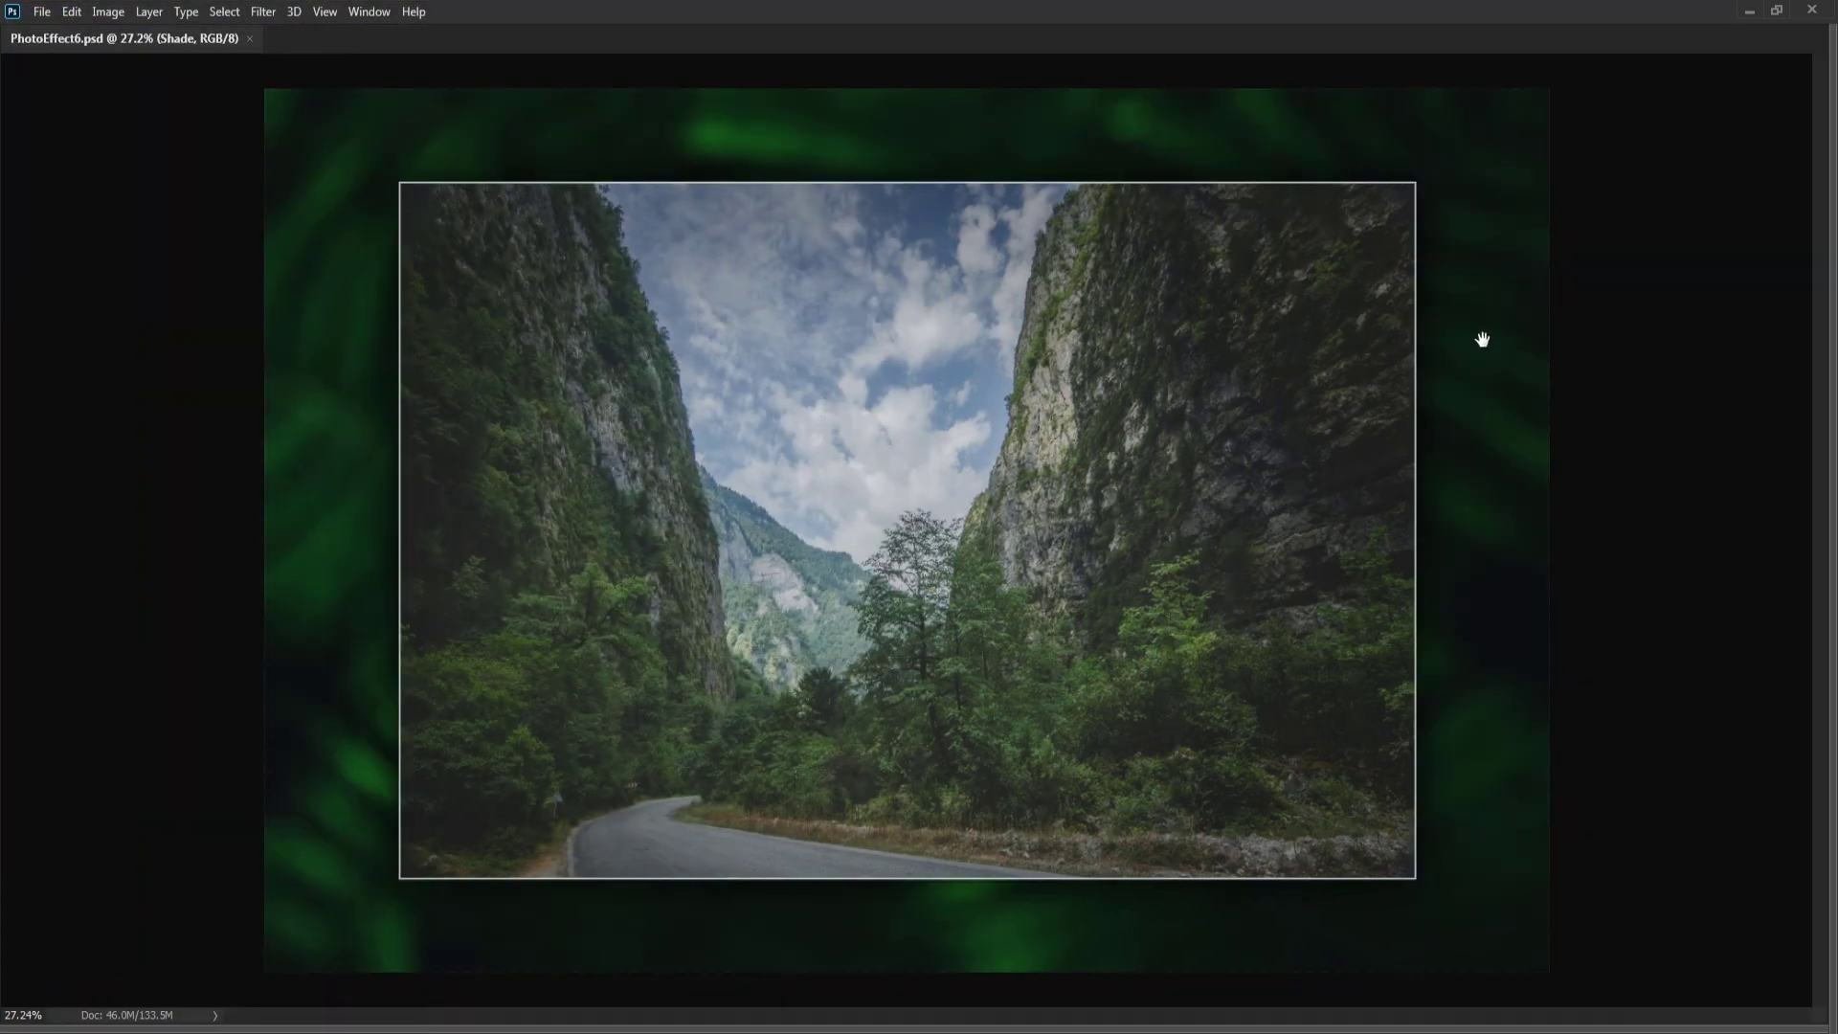